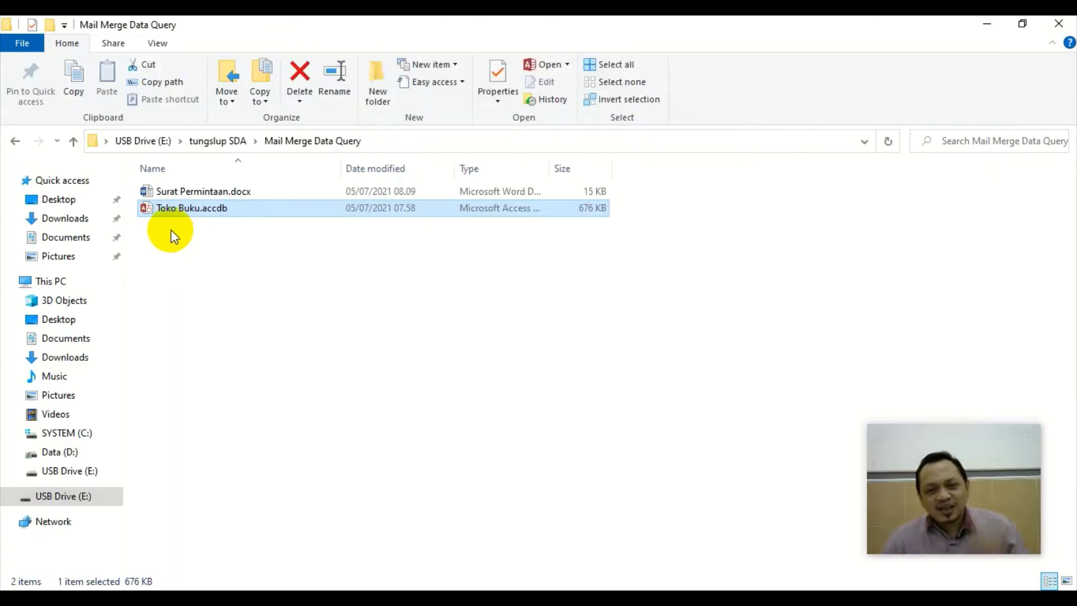
- Select Toko Buku.accdb next to Surat Permintaan.docx and launch it in Microsoft Access
click(205, 268)
click(203, 194)
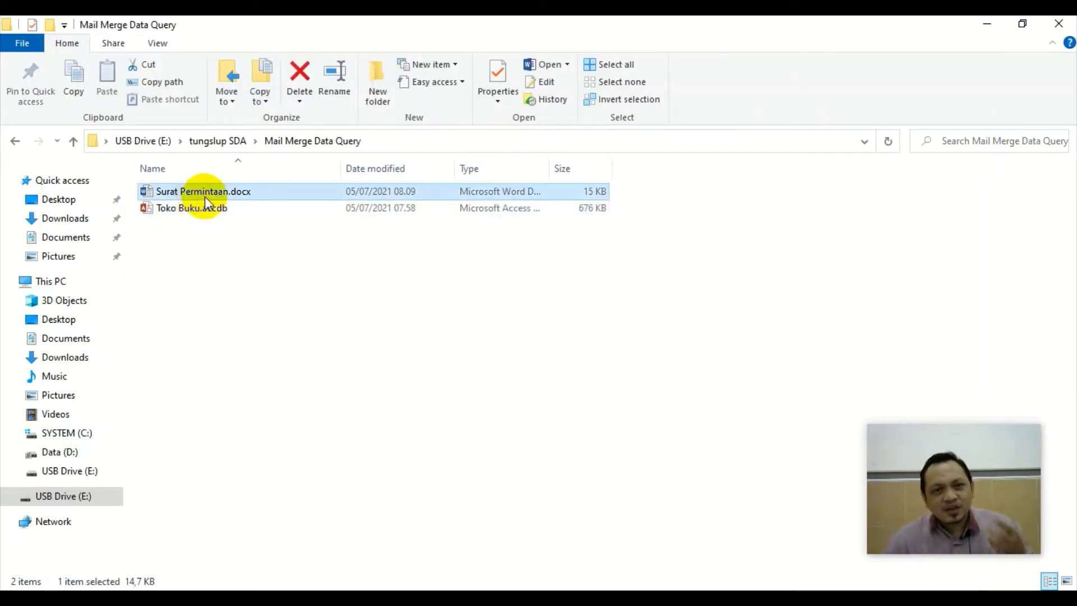
click(207, 211)
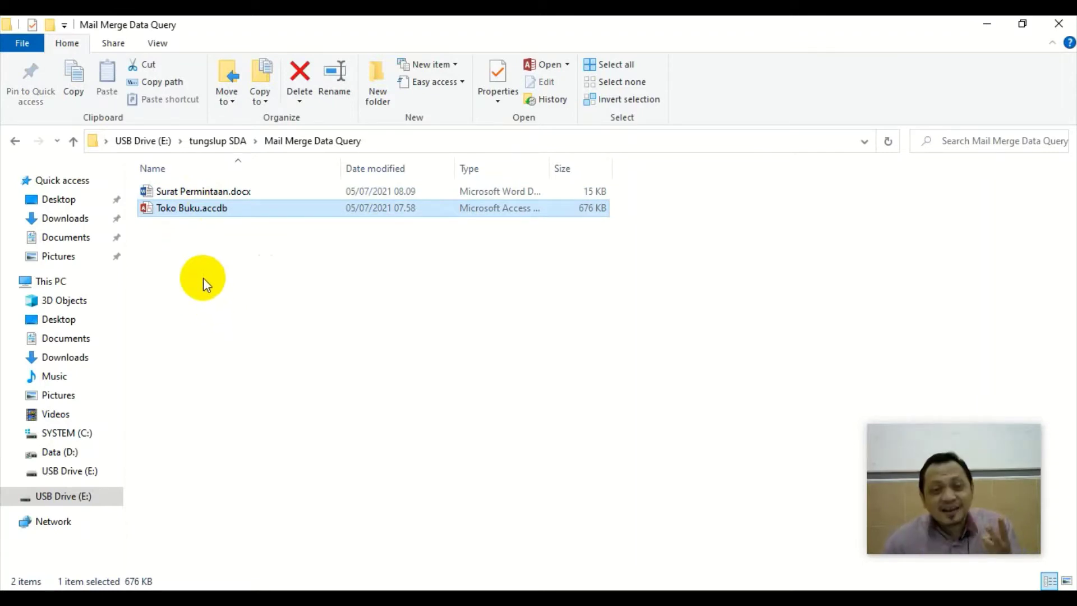
click(195, 193)
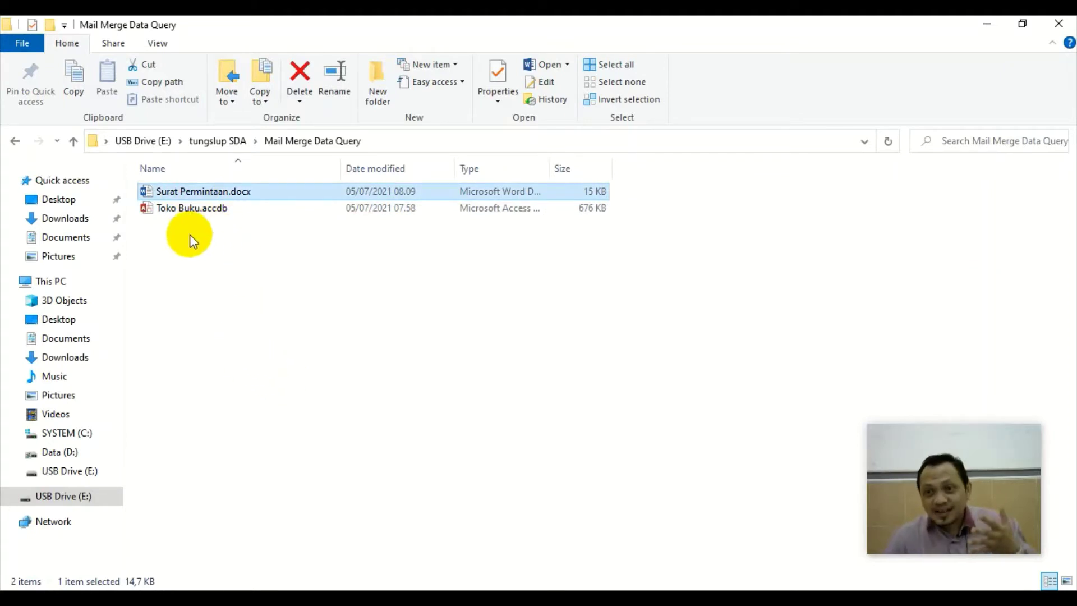
click(178, 209)
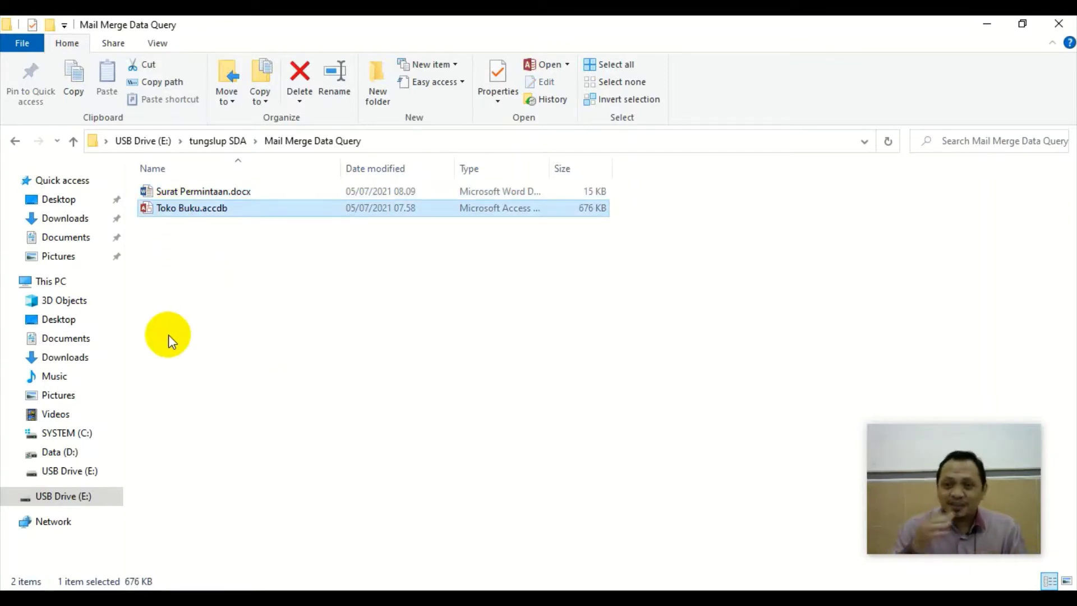
key(Return)
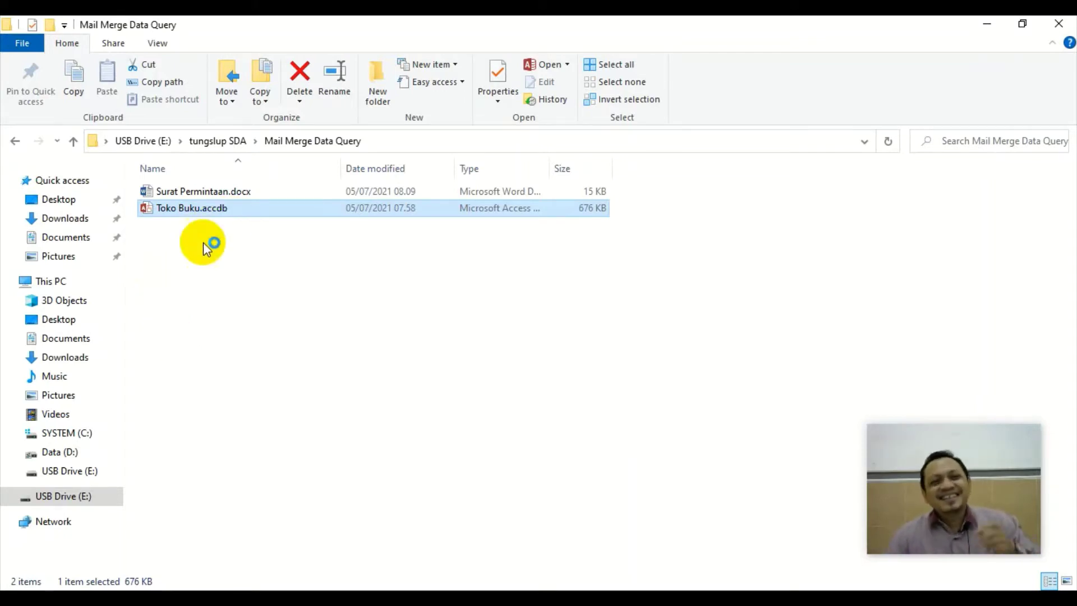
double_click(192, 211)
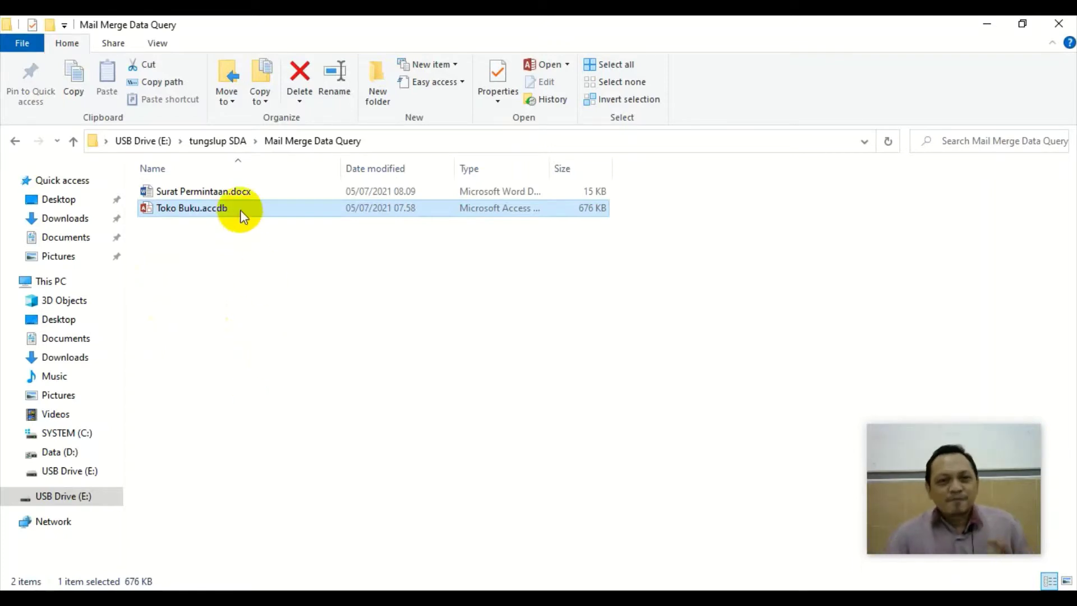
click(231, 191)
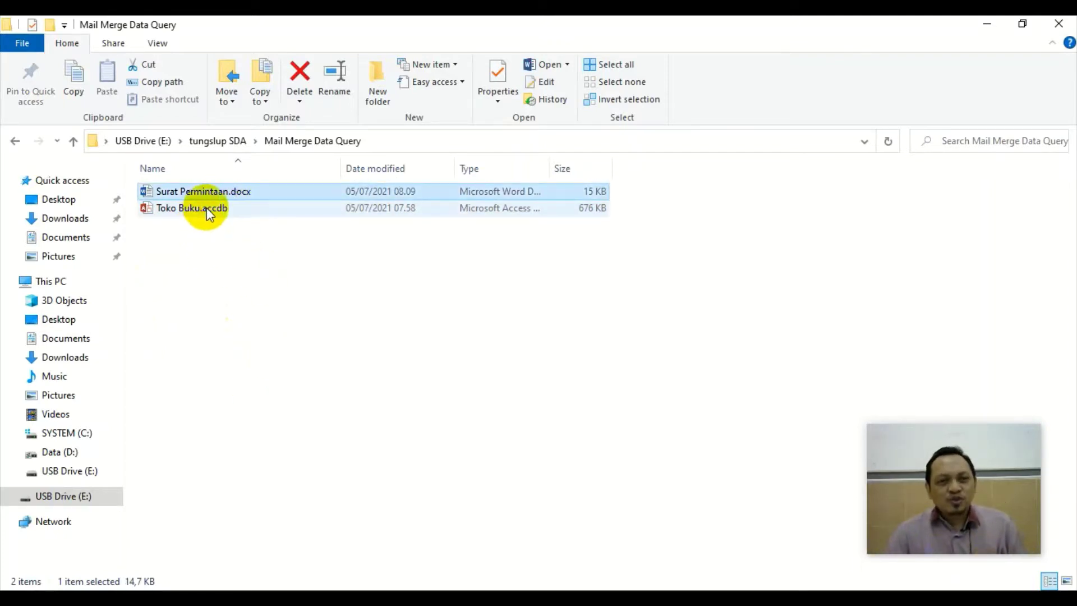
key(Down)
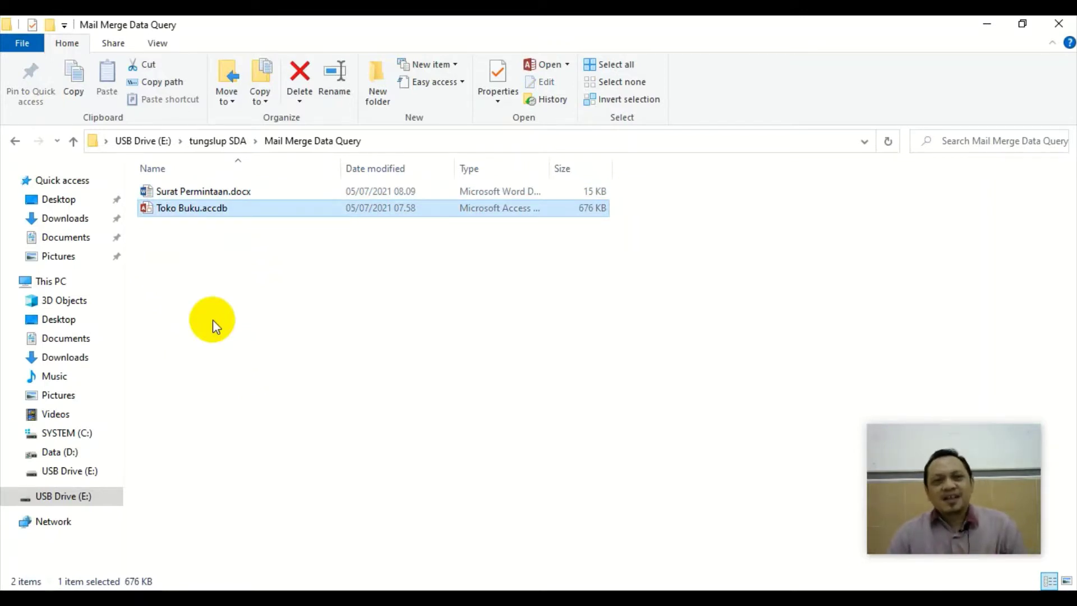
click(222, 193)
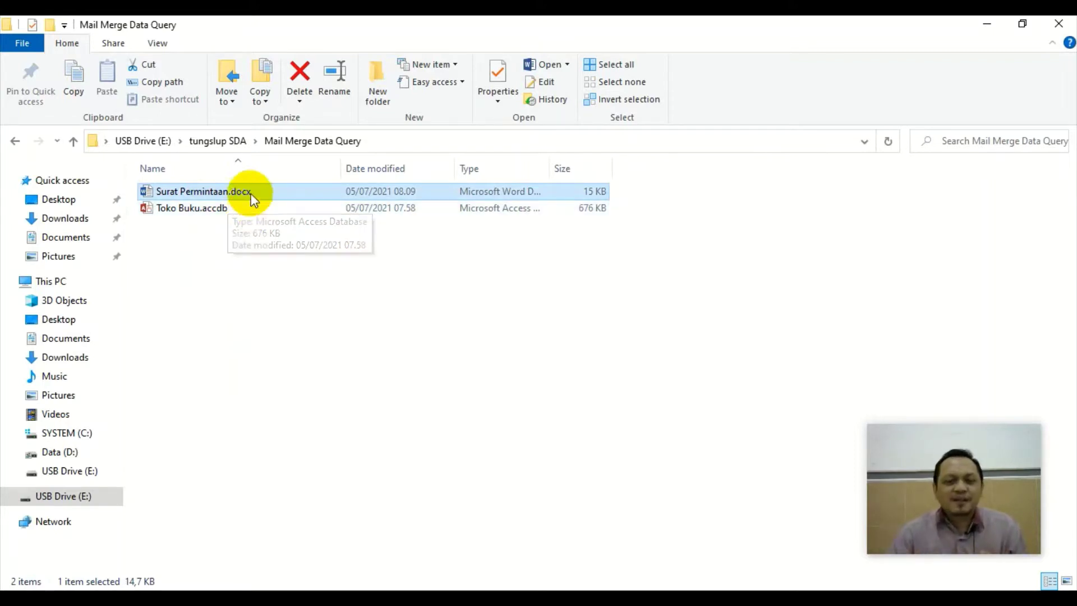
click(210, 210)
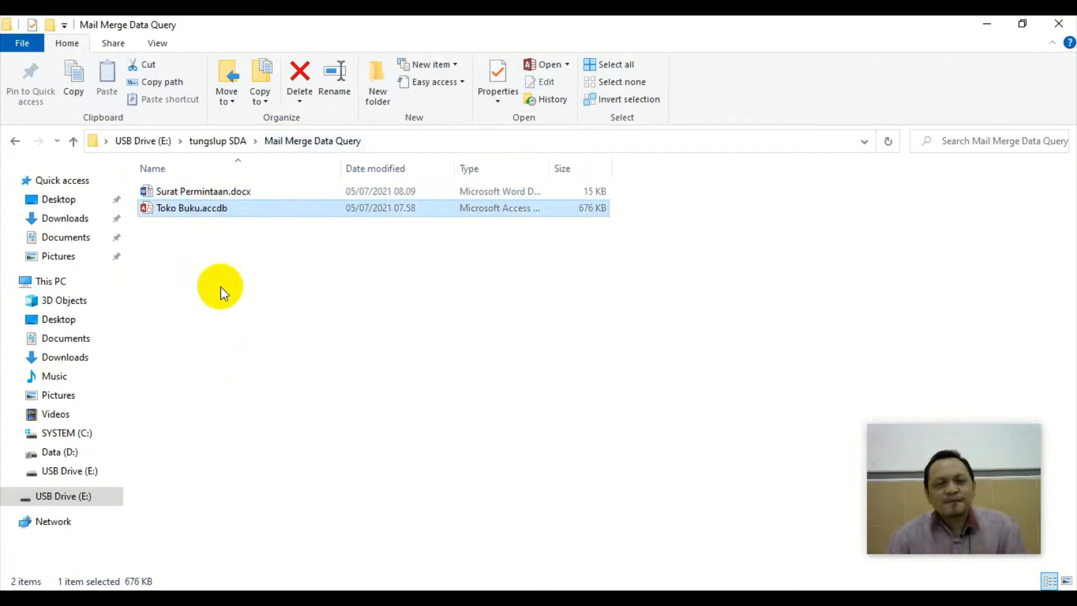
double_click(200, 203)
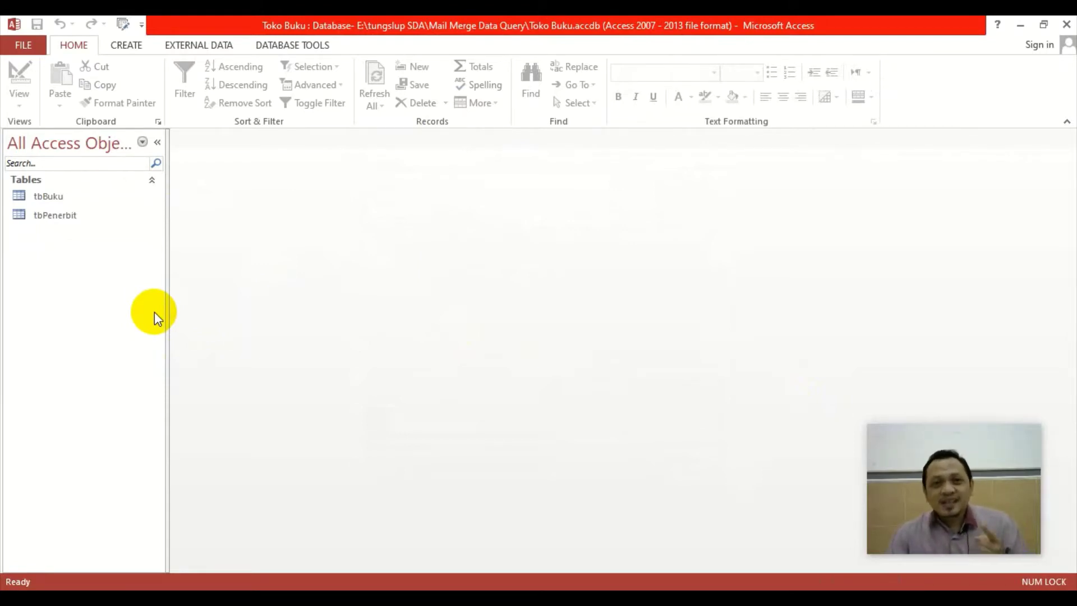
- Open tbBuku, widen JdlBuku and Kategori to show full entries, and save the layout on closing
click(45, 199)
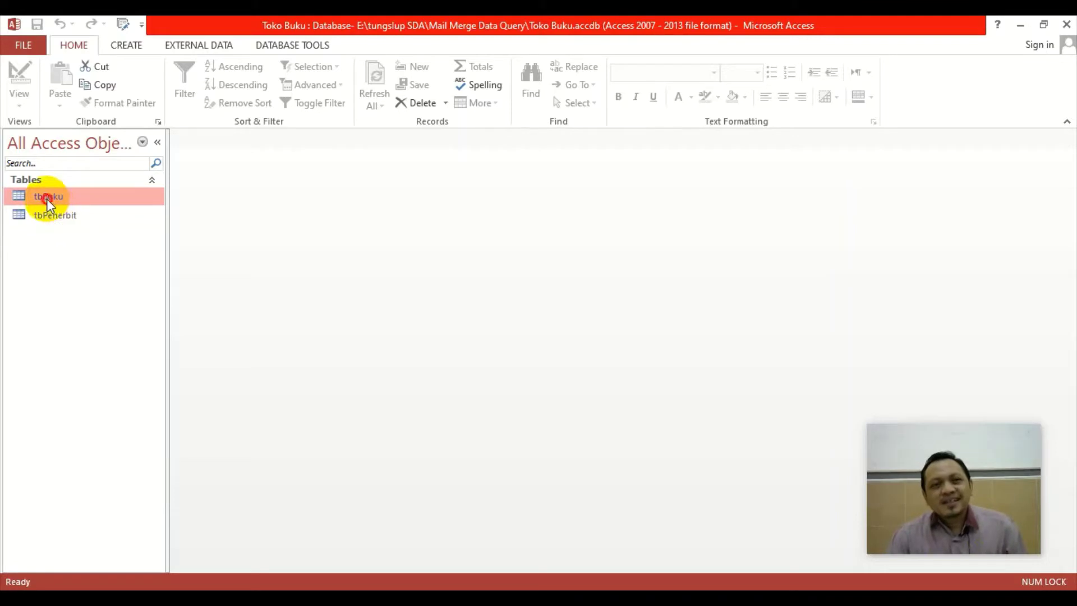
double_click(48, 196)
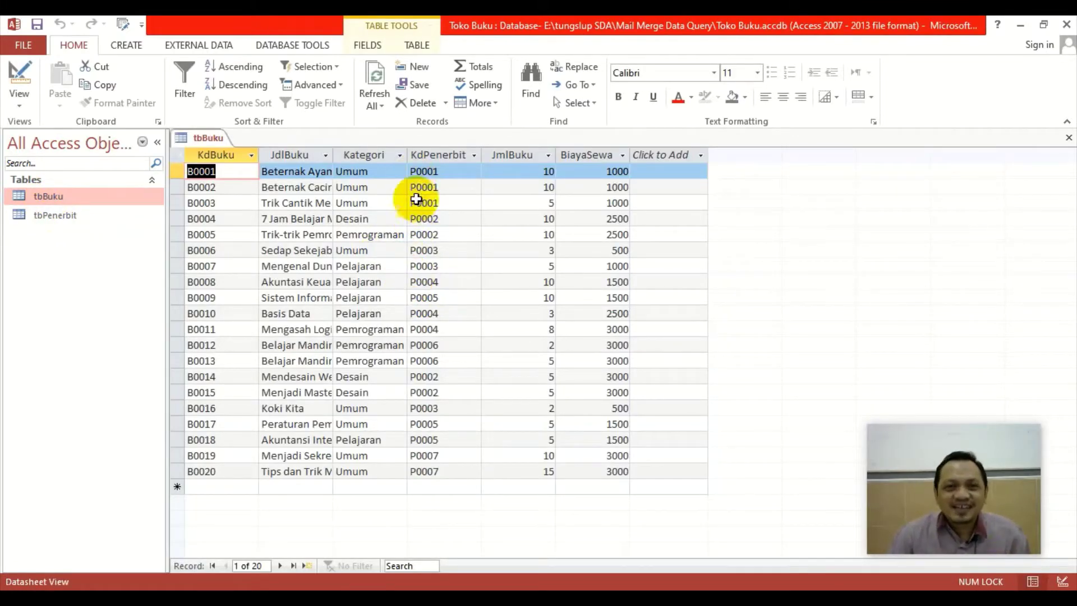
drag(411, 154, 480, 155)
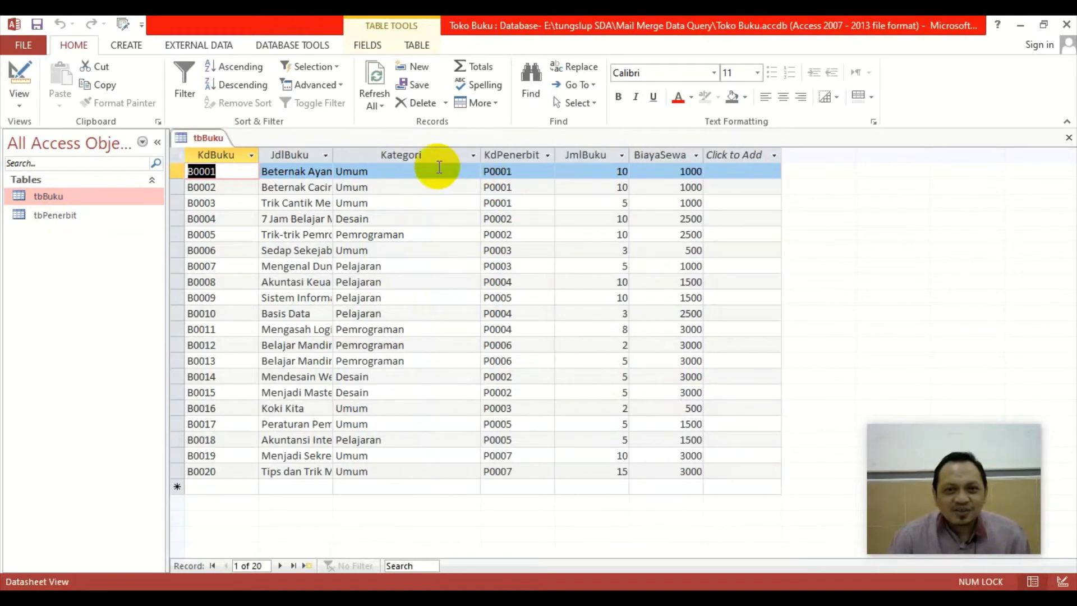
drag(333, 155, 481, 155)
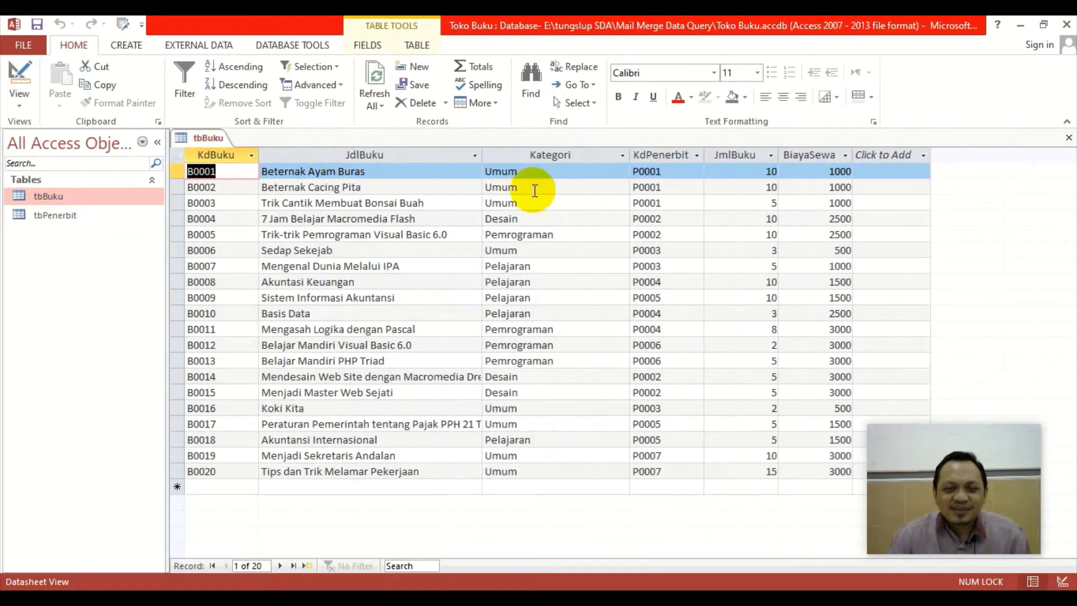
drag(629, 154, 586, 155)
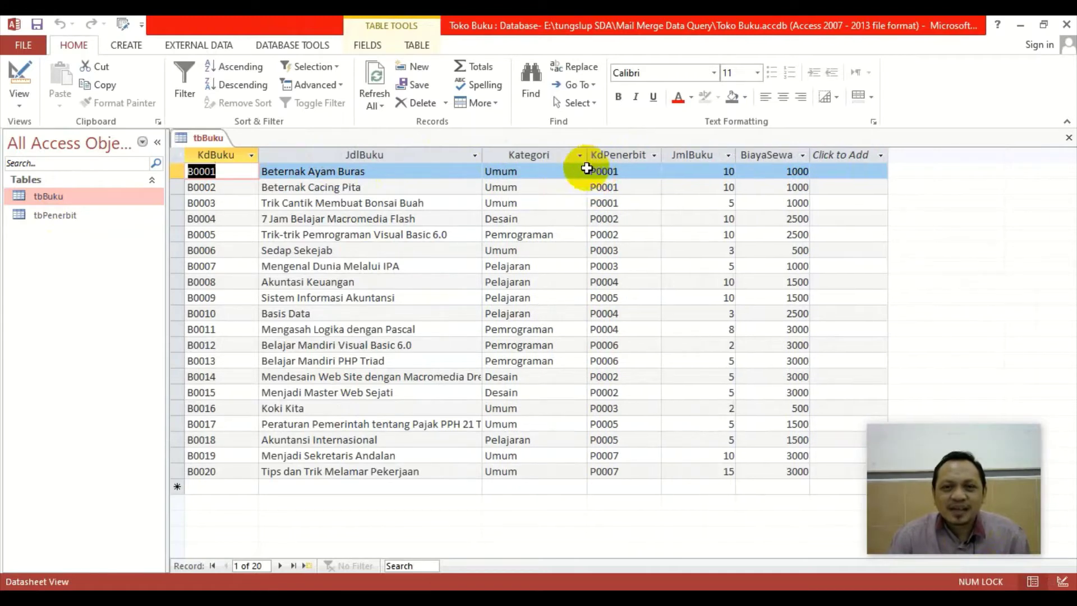
drag(481, 157, 547, 161)
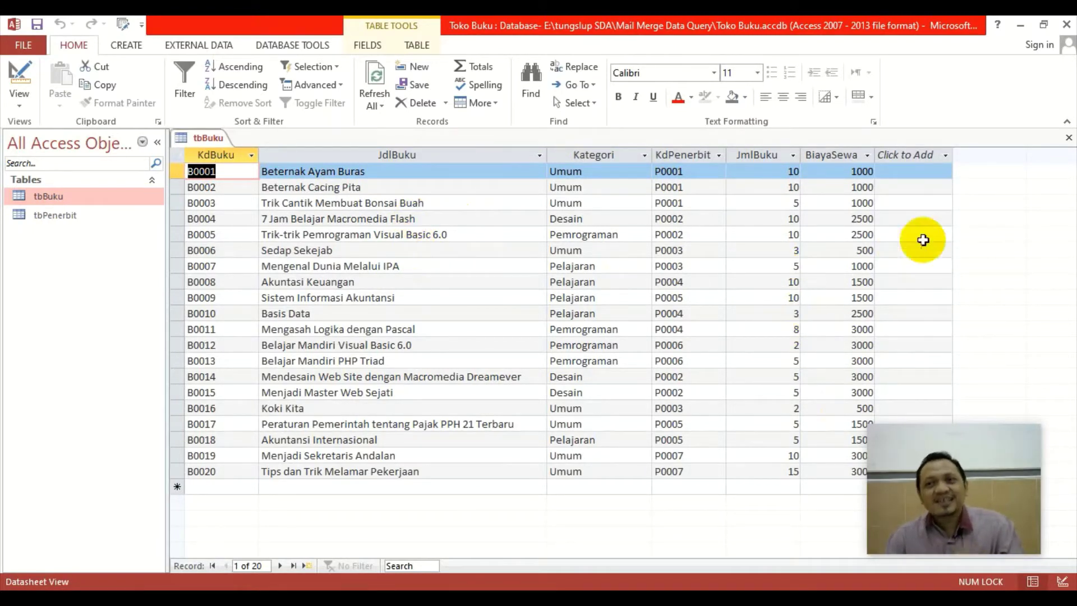
click(1068, 139)
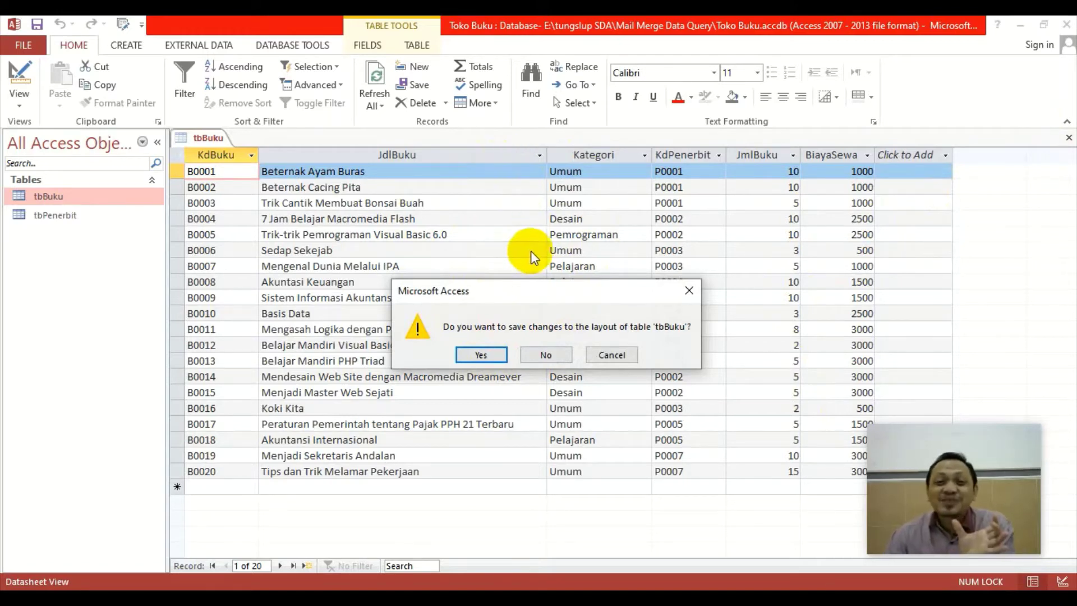
click(482, 355)
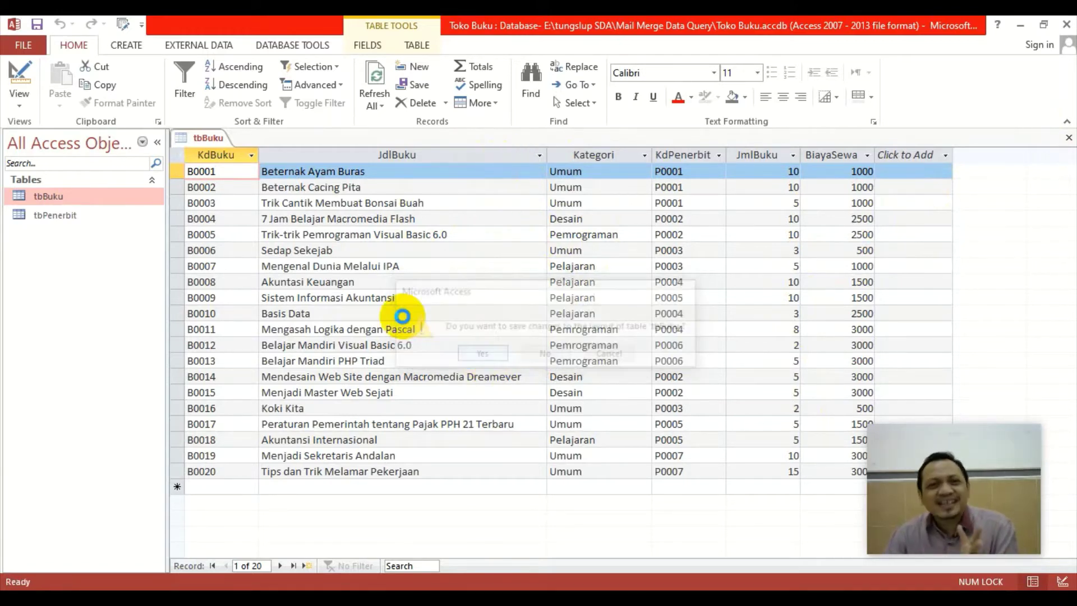
- Open tbPenerbit and widen the NmPenerbit and Alamat columns to show full names and addresses
double_click(73, 216)
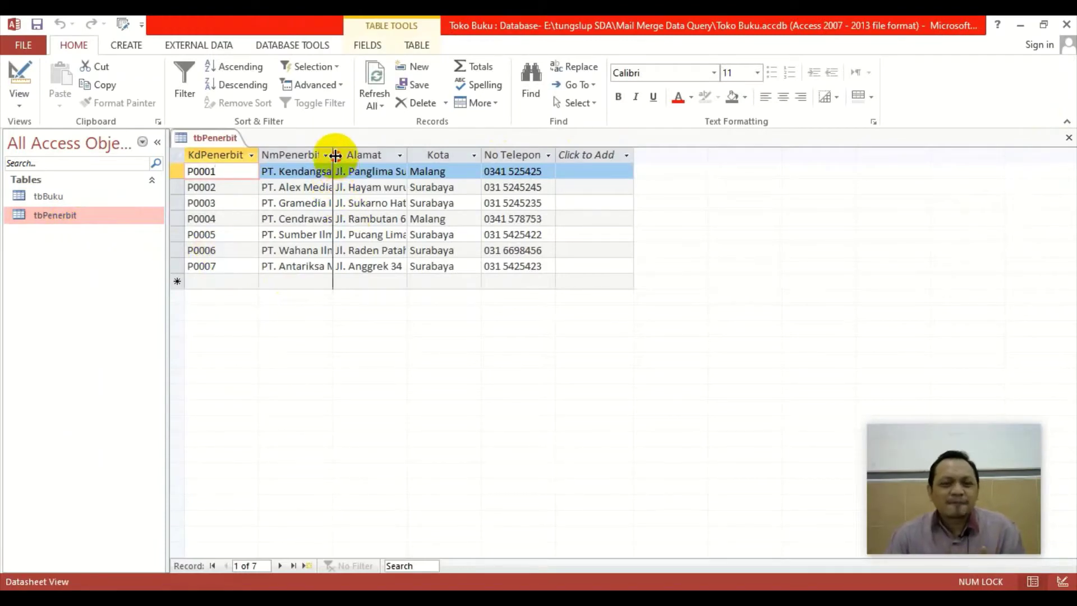
drag(336, 161, 413, 163)
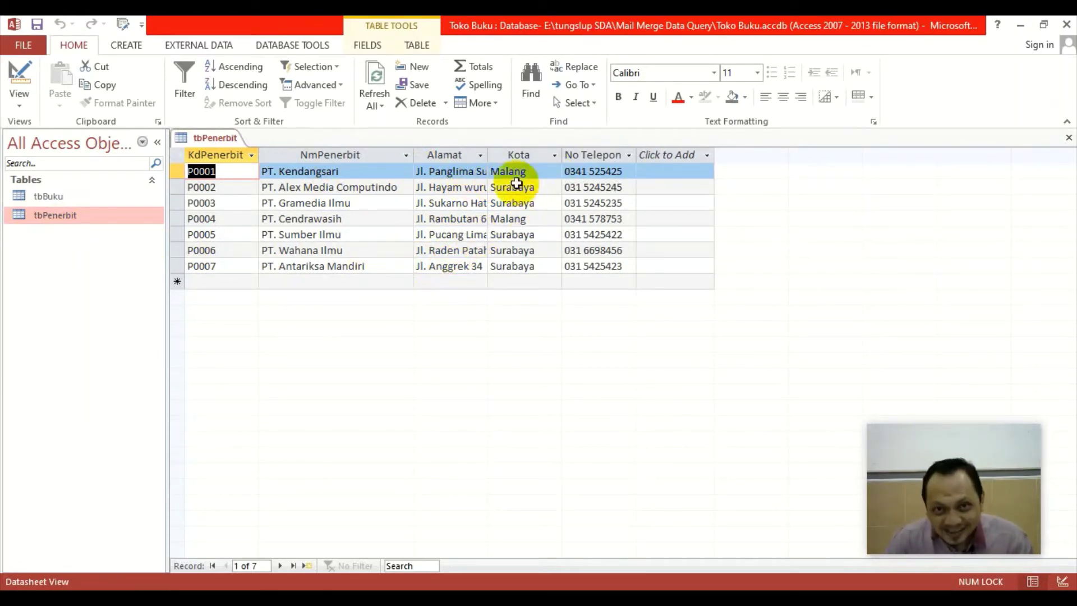
mouse_move(487, 154)
mouse_down()
mouse_move(601, 154)
mouse_move(566, 154)
mouse_up()
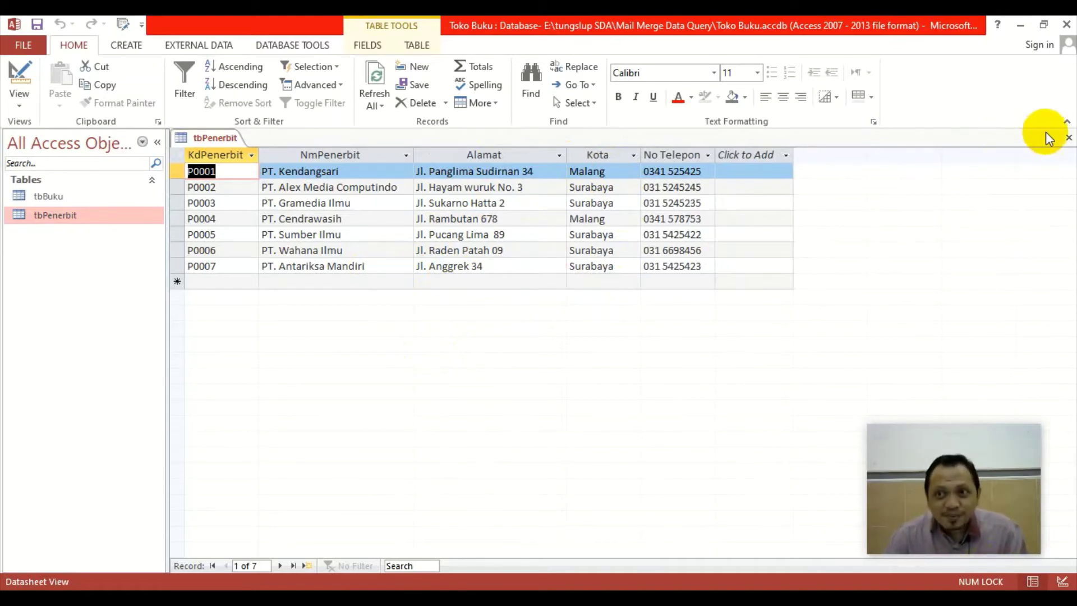
- Close the tbPenerbit and tbBuku tables, keeping the tbPenerbit layout changes
double_click(48, 196)
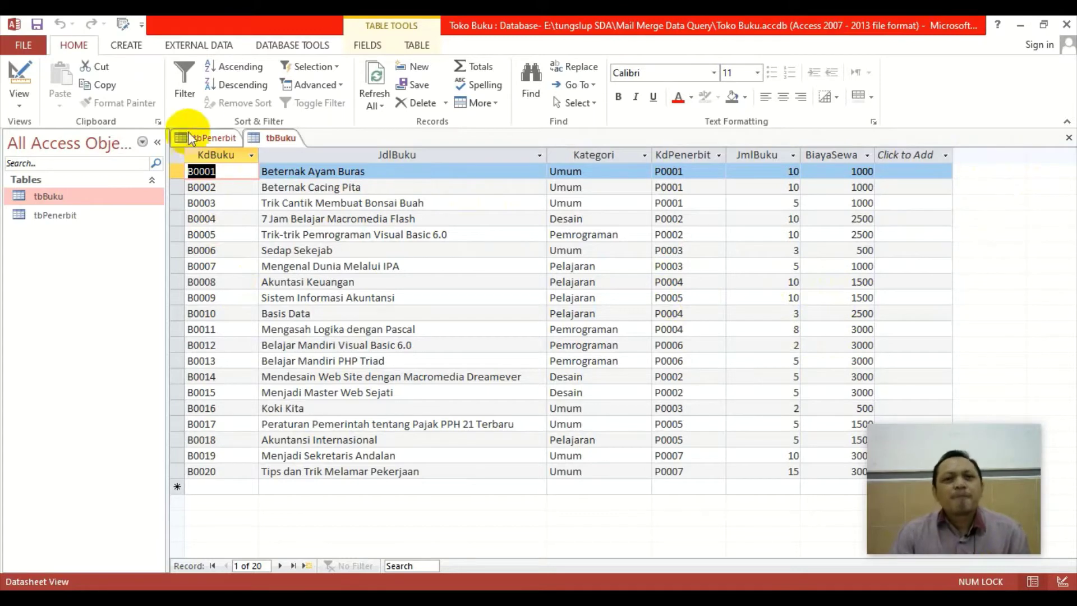
click(202, 138)
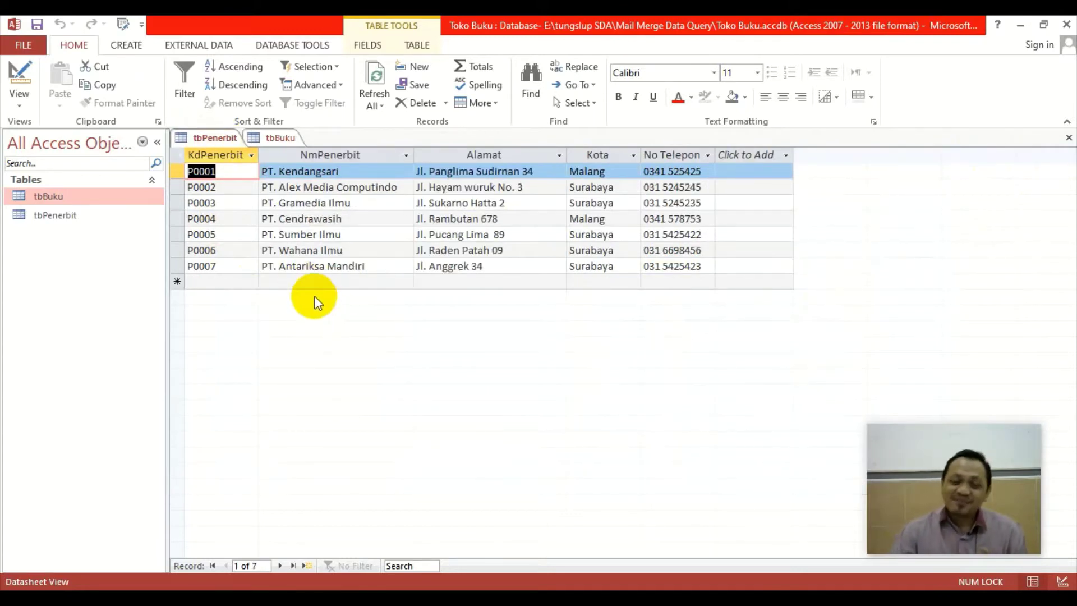
click(1068, 137)
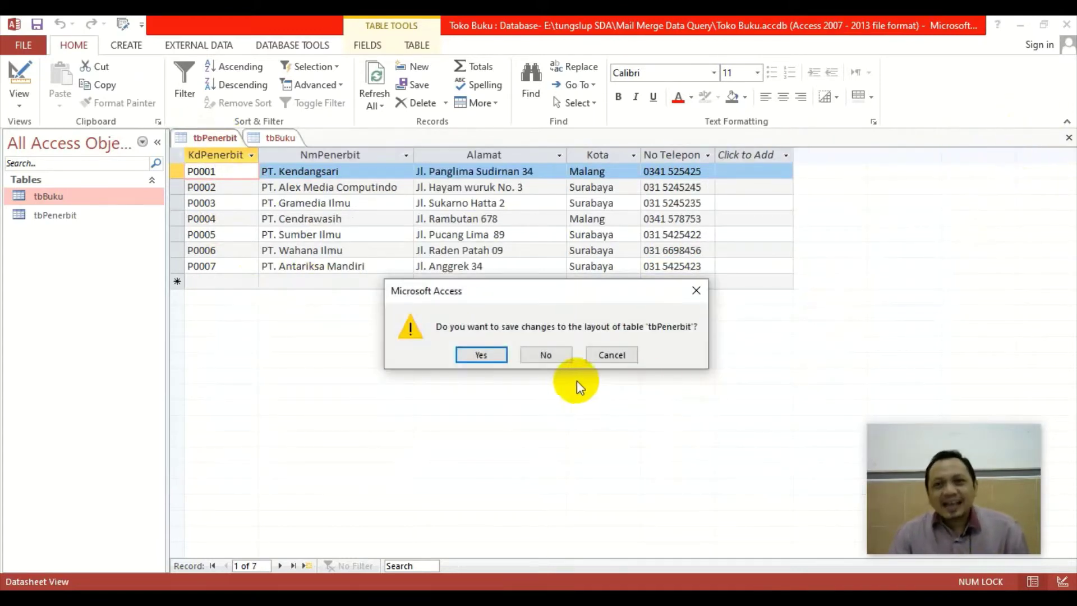
click(480, 354)
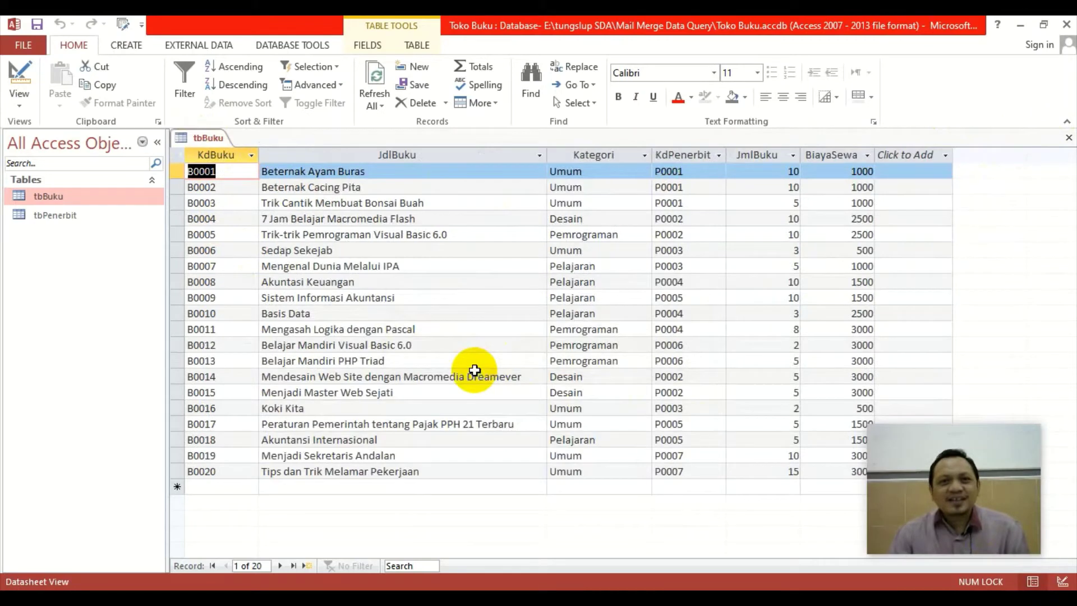
click(1068, 139)
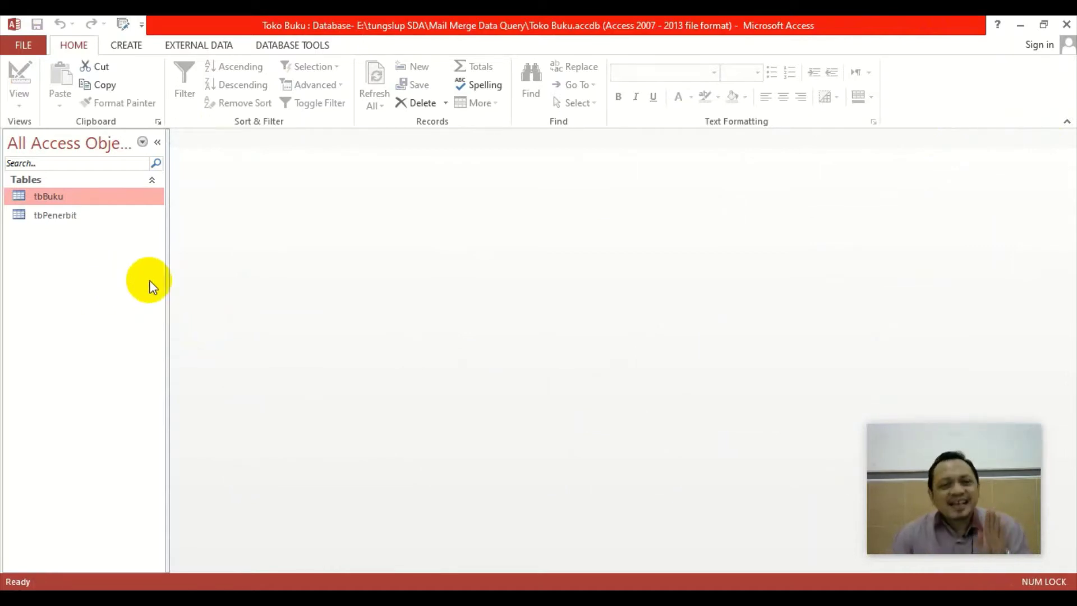
- Review tbBuku and tbPenerbit in the navigation pane, then show the Database Tools ribbon
click(60, 218)
click(53, 197)
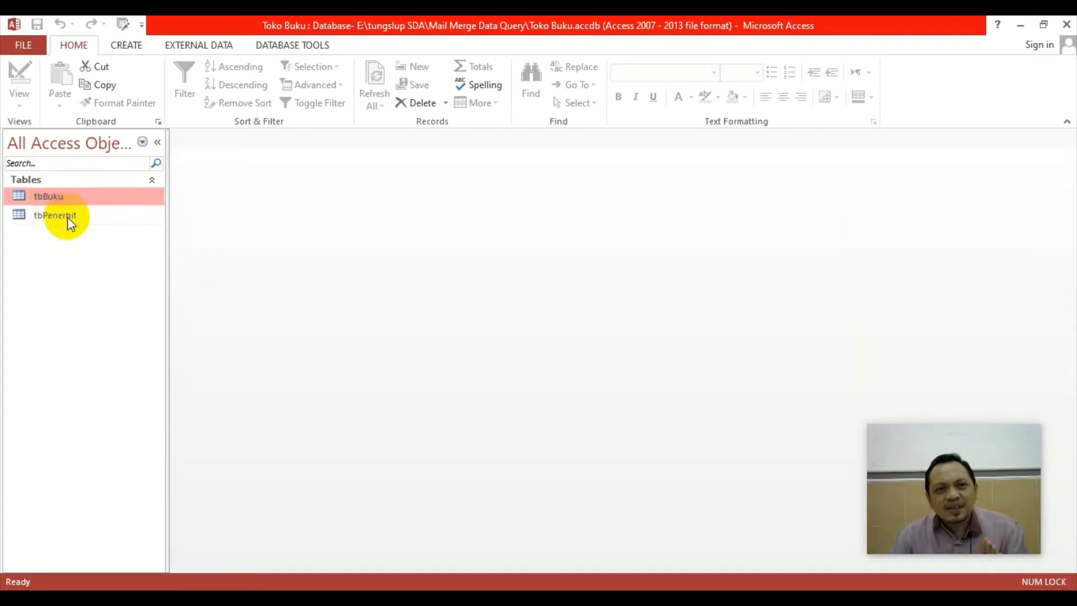
click(67, 217)
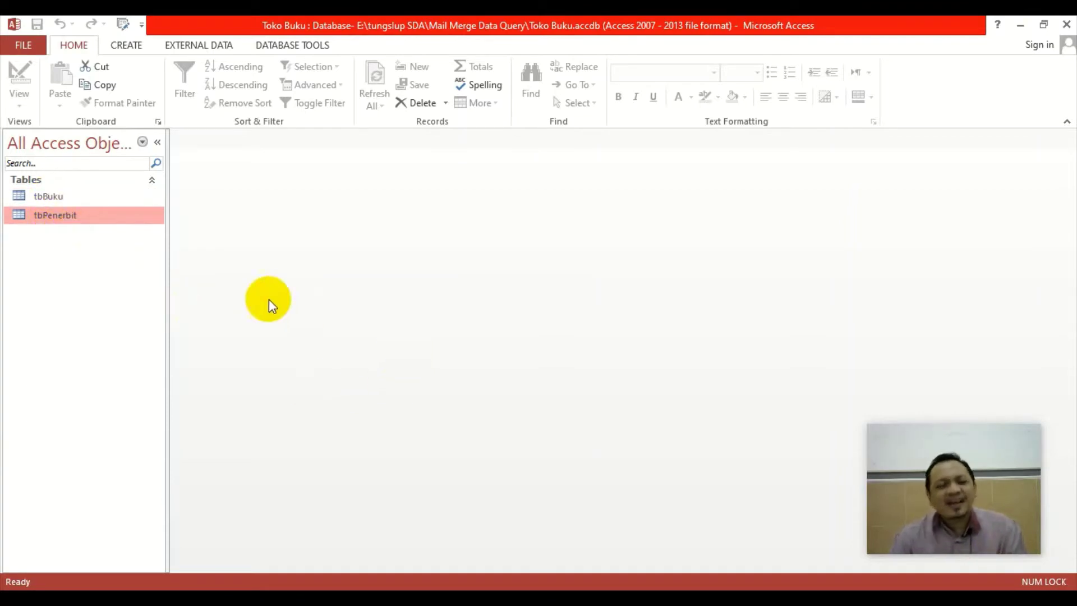
click(53, 196)
click(62, 217)
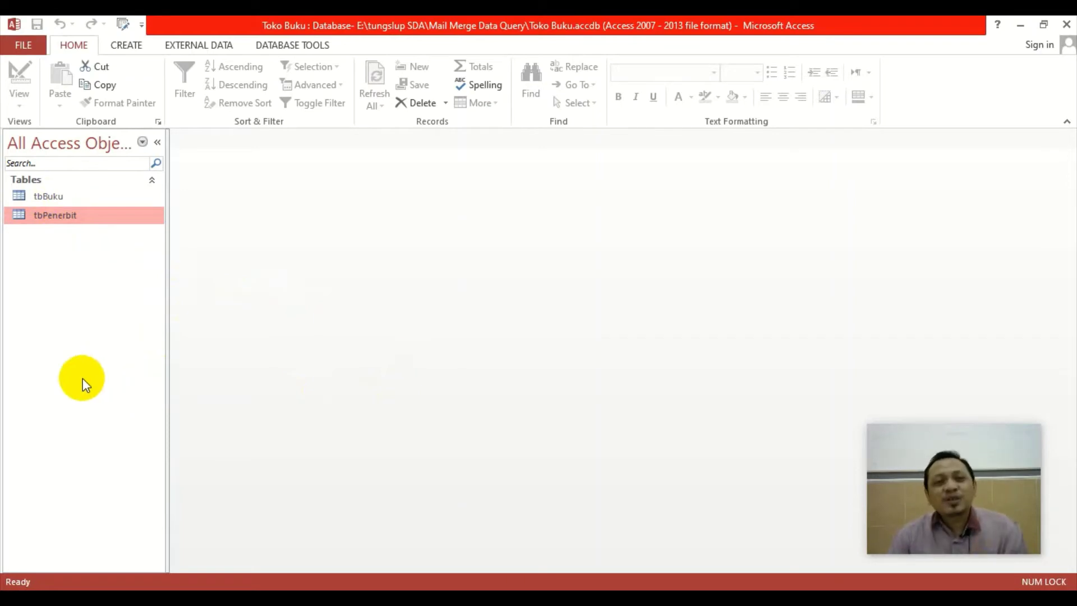
click(52, 196)
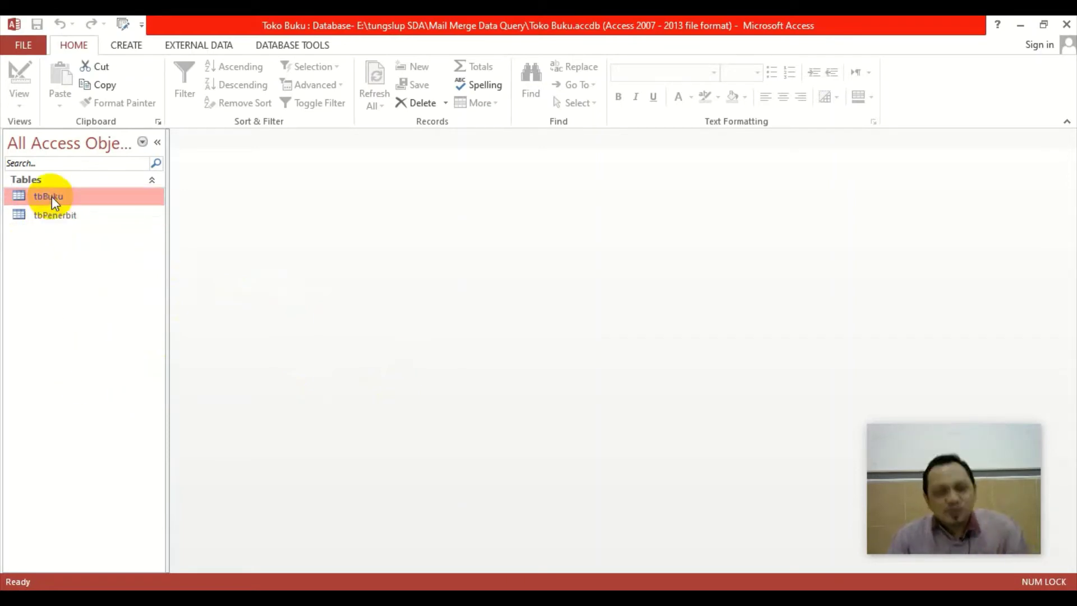
click(72, 218)
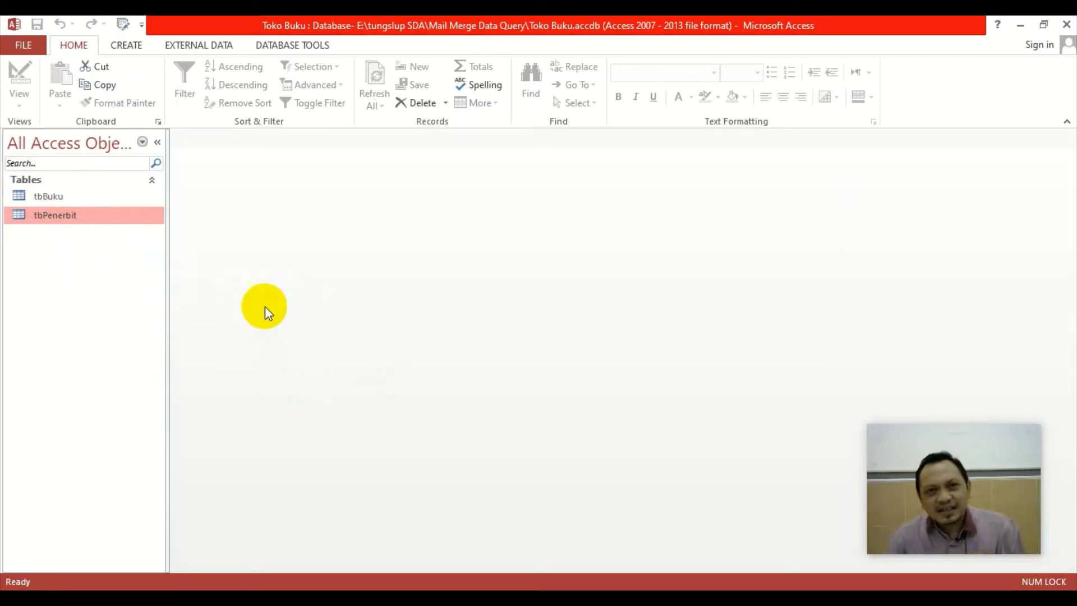
click(301, 47)
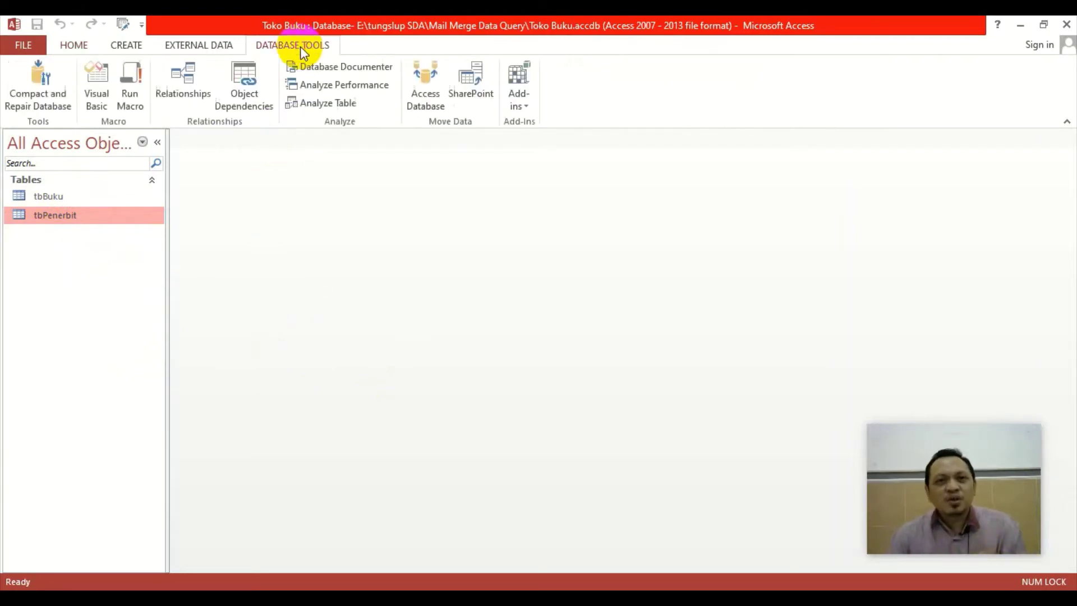
- Open Relationships and add tbBuku and tbPenerbit from the Show Table list
click(178, 82)
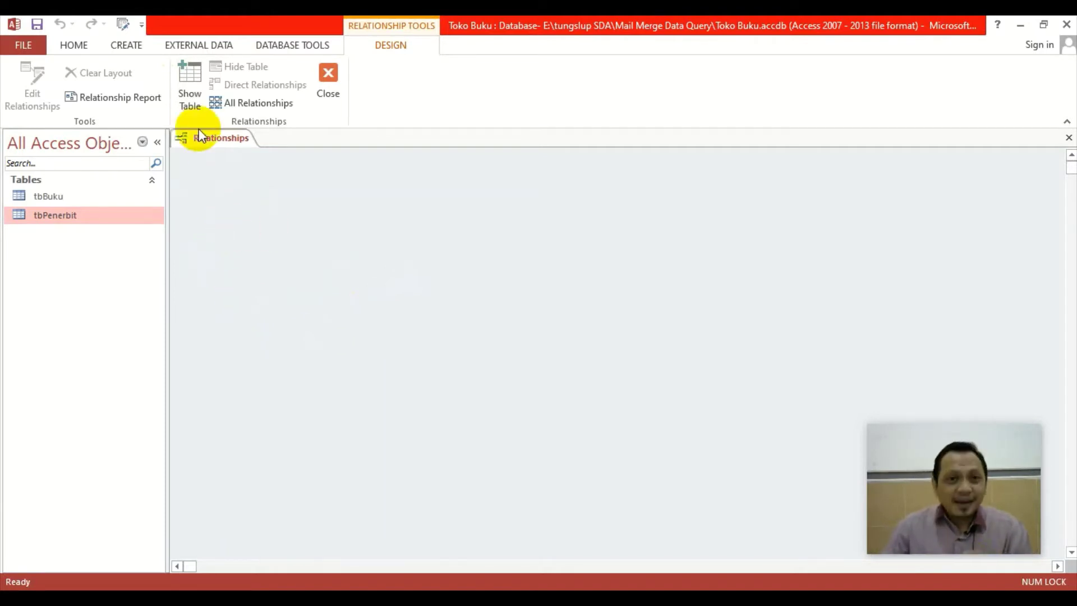
click(193, 93)
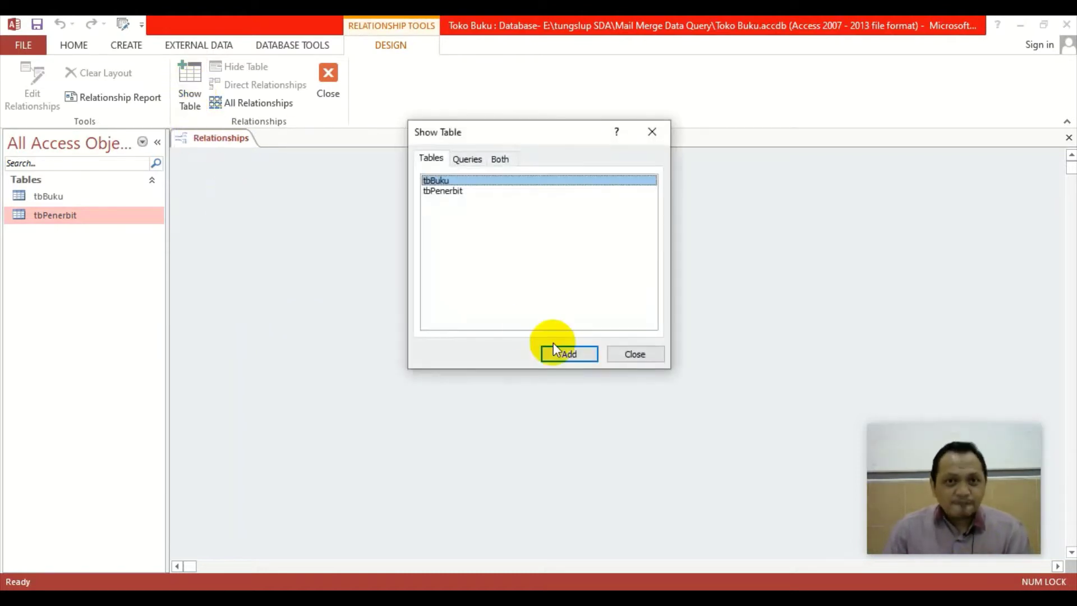
click(444, 191)
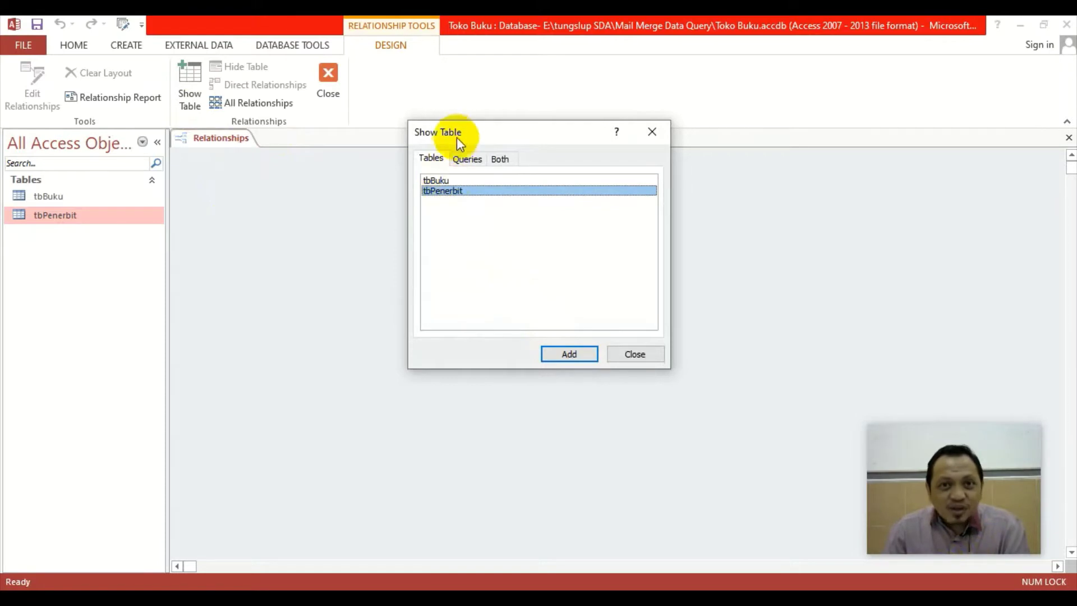
drag(457, 137, 594, 160)
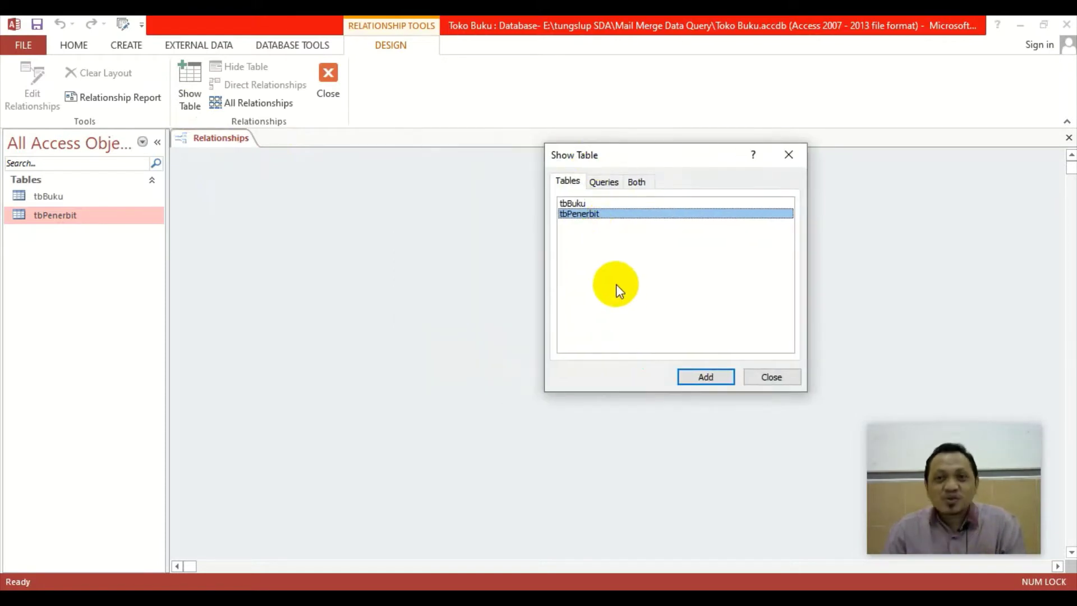
click(573, 205)
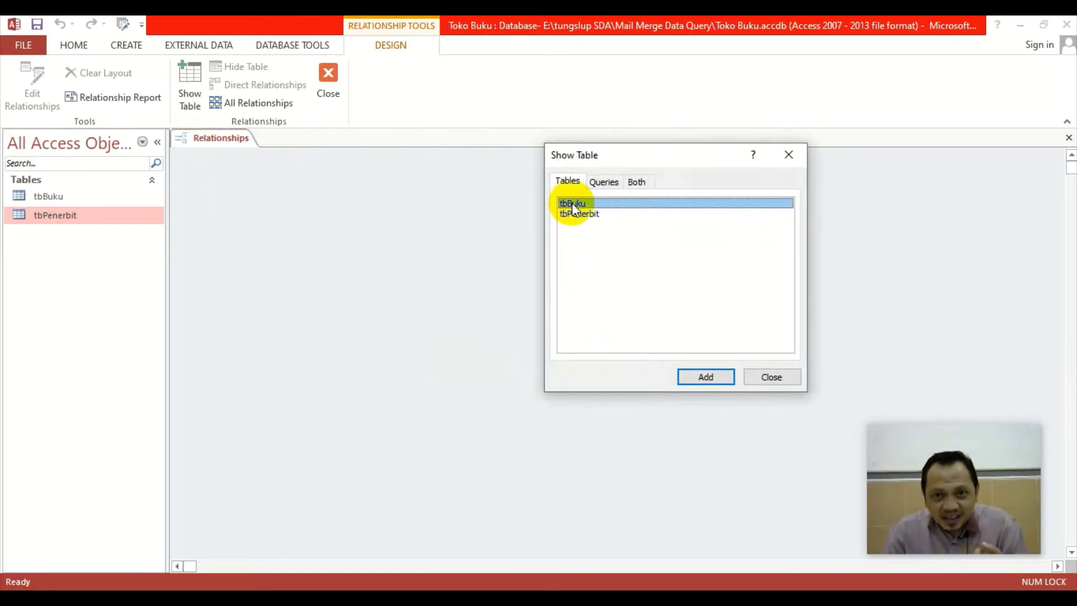
click(698, 374)
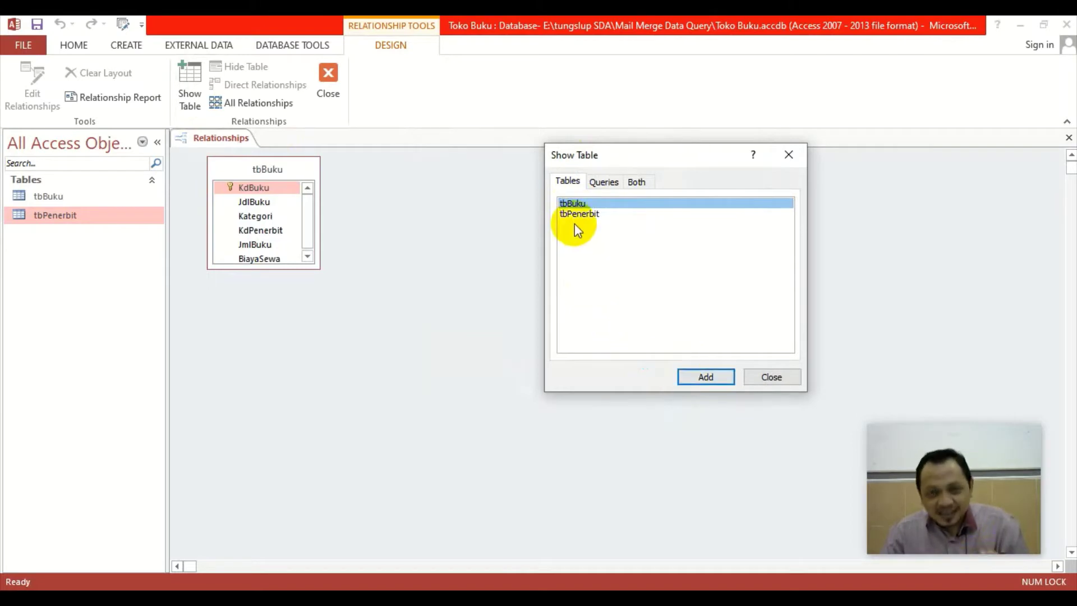
click(578, 214)
click(699, 378)
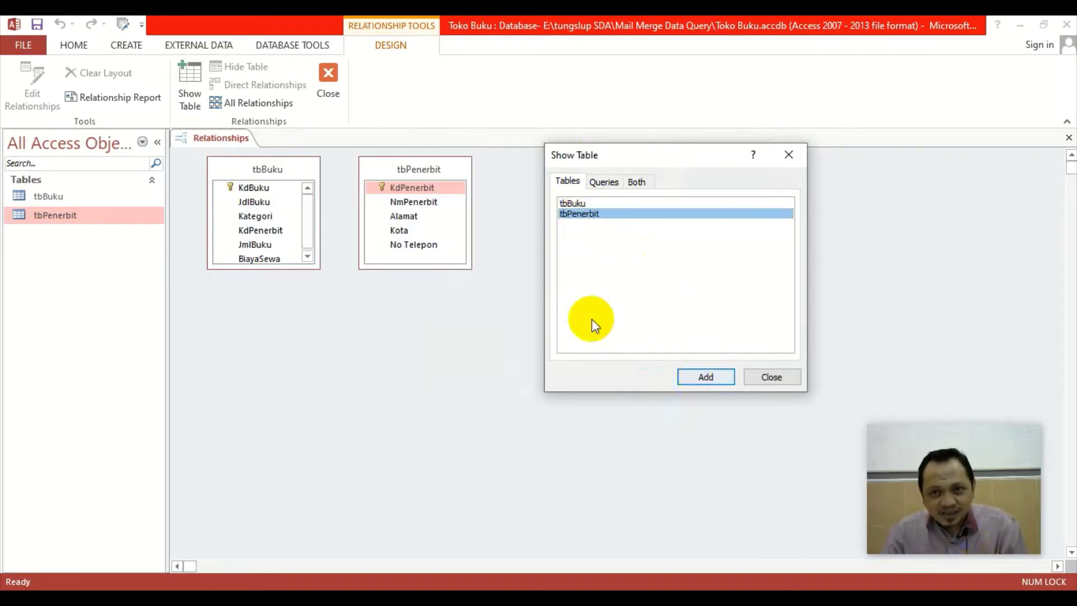
- Close Show Table and position the tbBuku and tbPenerbit field lists side by side
click(780, 376)
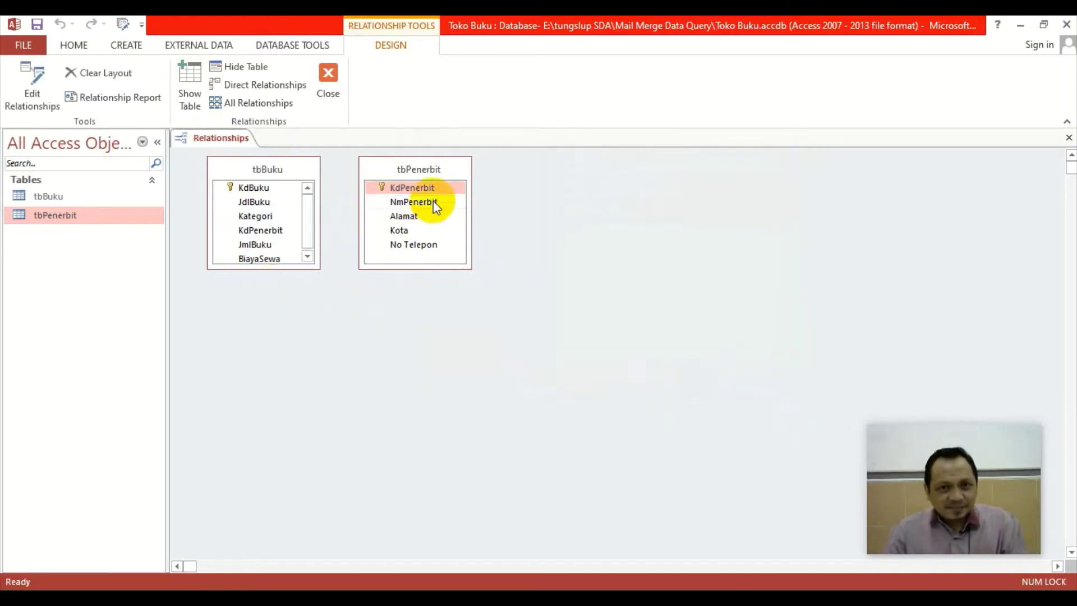
mouse_move(422, 167)
mouse_down()
mouse_move(524, 248)
mouse_move(539, 215)
mouse_up()
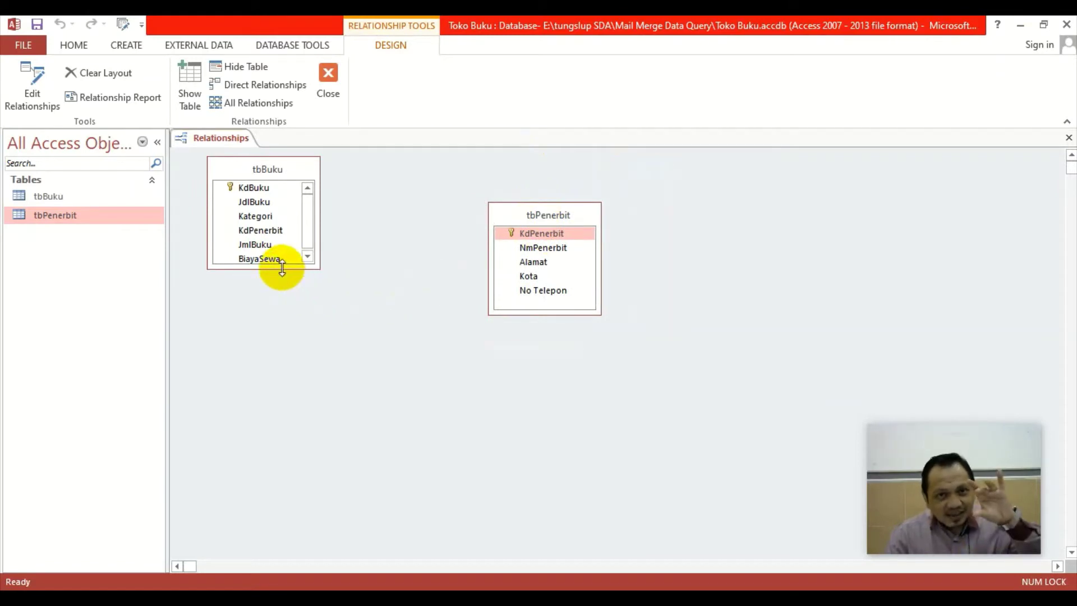
drag(283, 268, 286, 290)
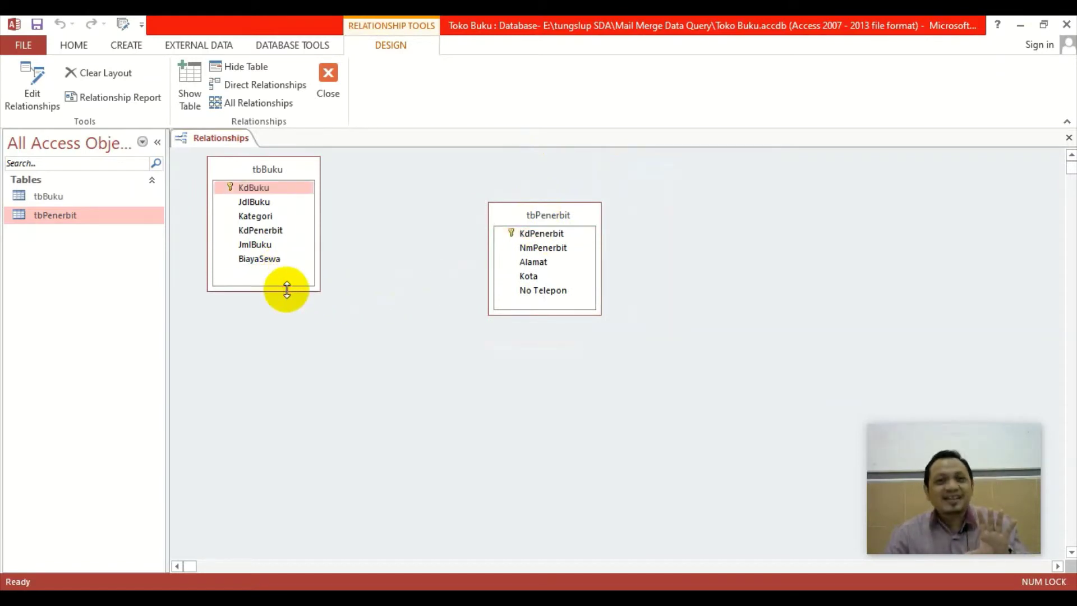
drag(274, 169, 329, 224)
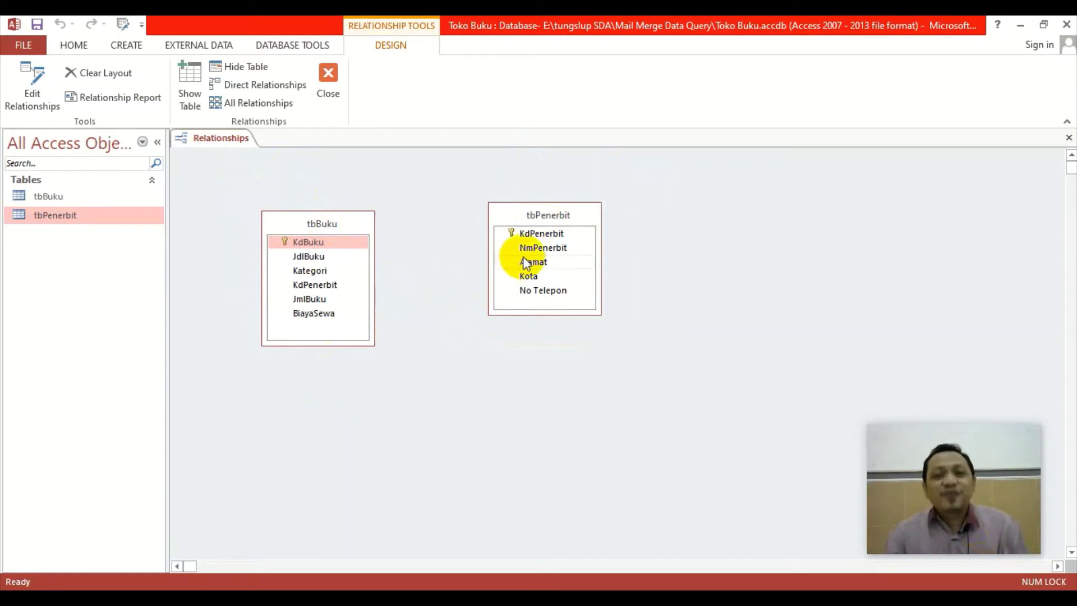
- Drag KdPenerbit from tbPenerbit onto the KdPenerbit field in tbBuku
drag(517, 233, 320, 300)
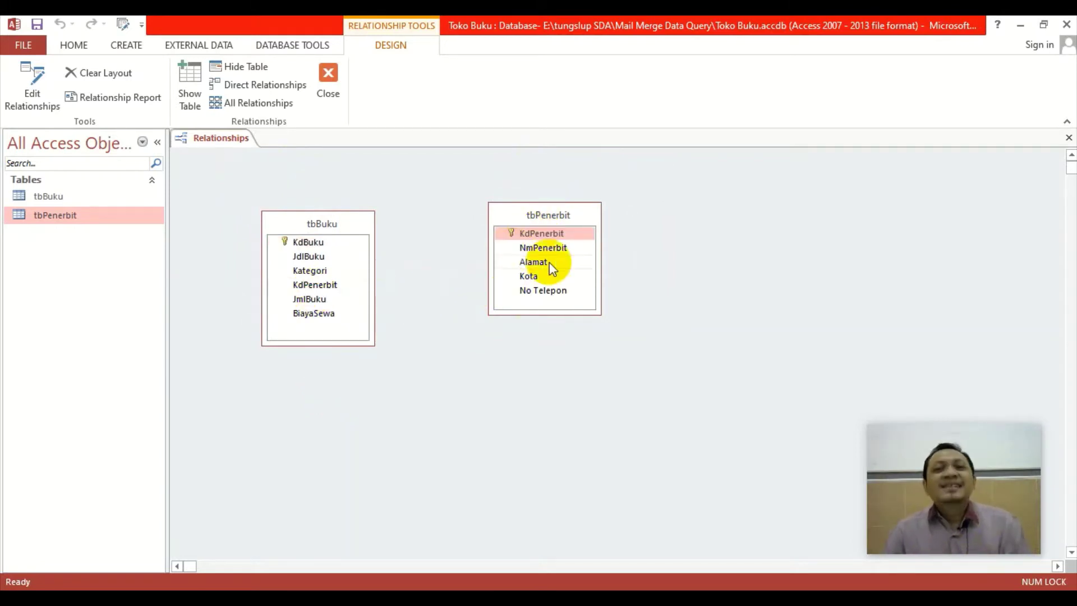
click(534, 290)
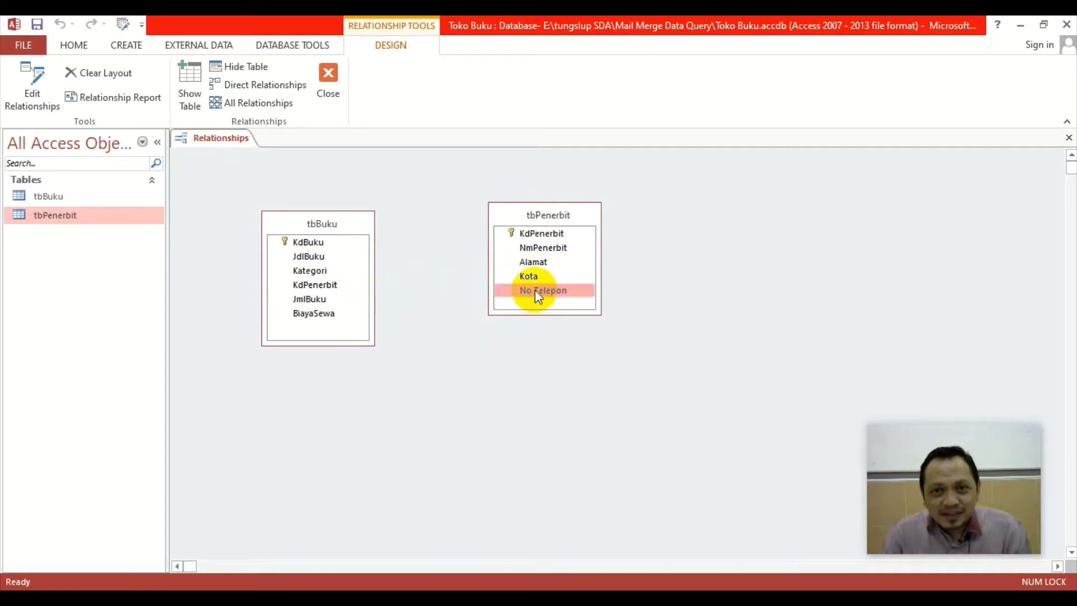
click(544, 233)
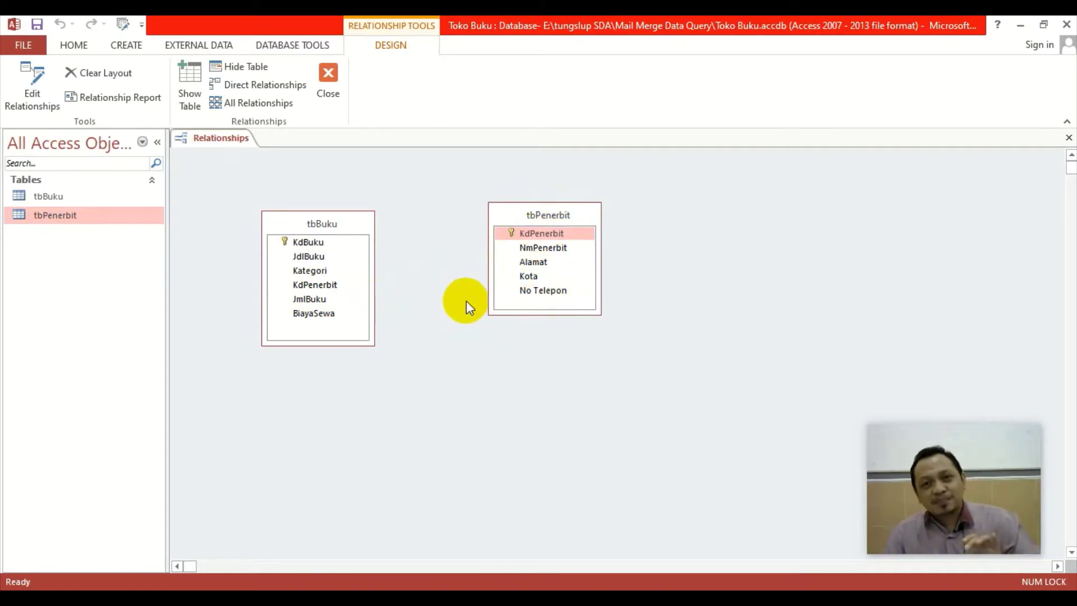
click(321, 247)
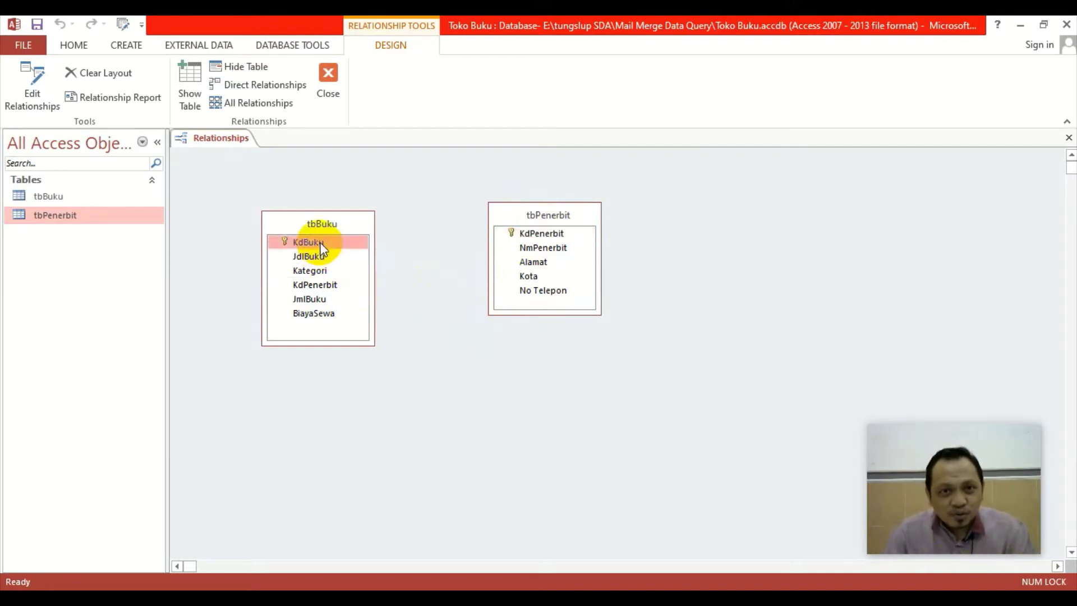
click(316, 286)
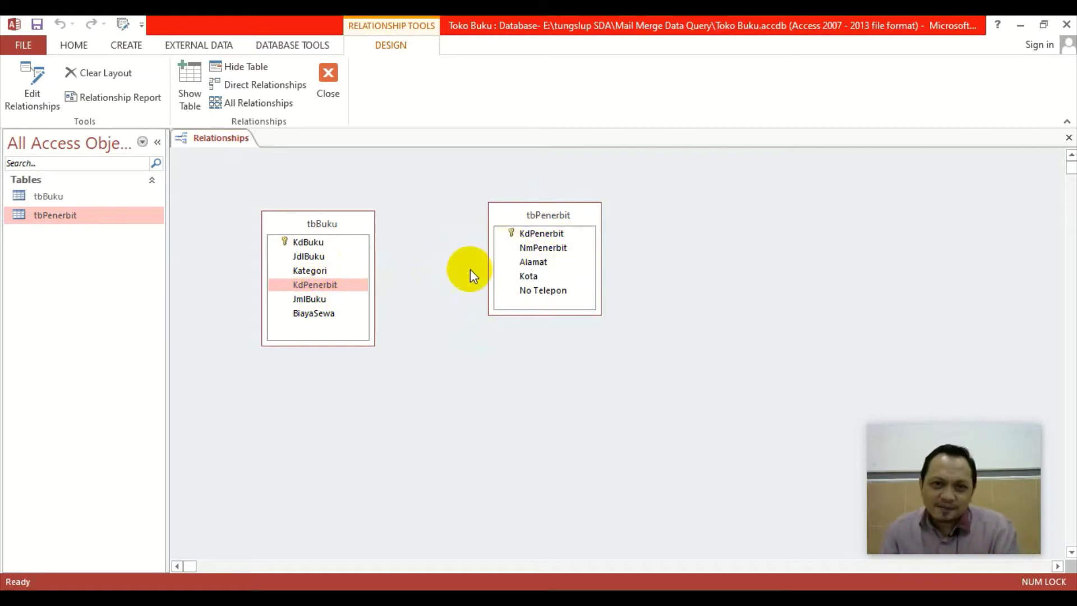
drag(333, 288, 531, 233)
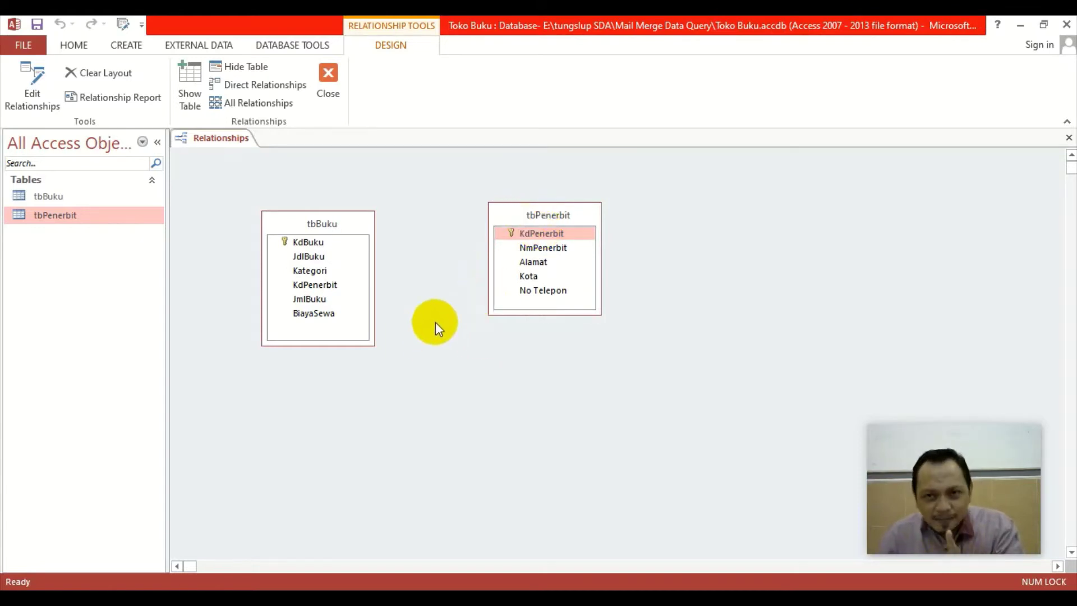
drag(520, 227, 359, 303)
click(328, 287)
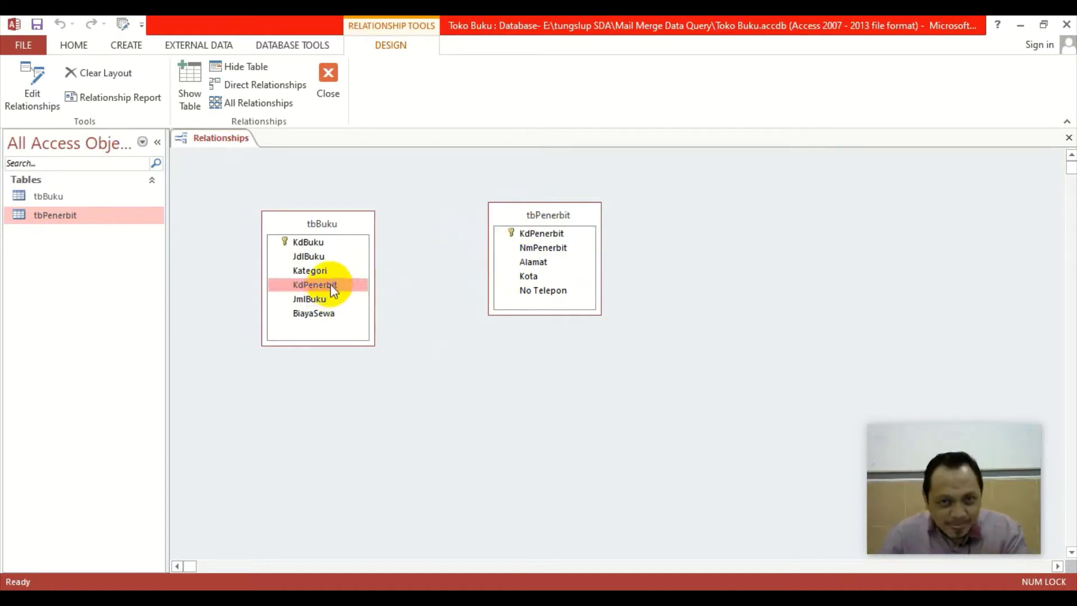
click(528, 232)
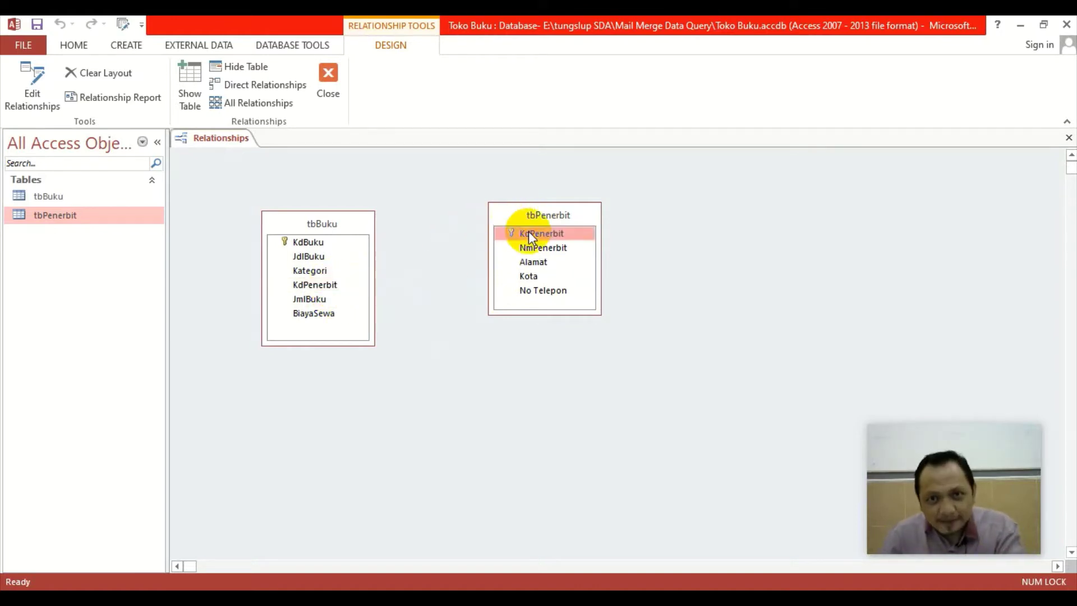
click(537, 291)
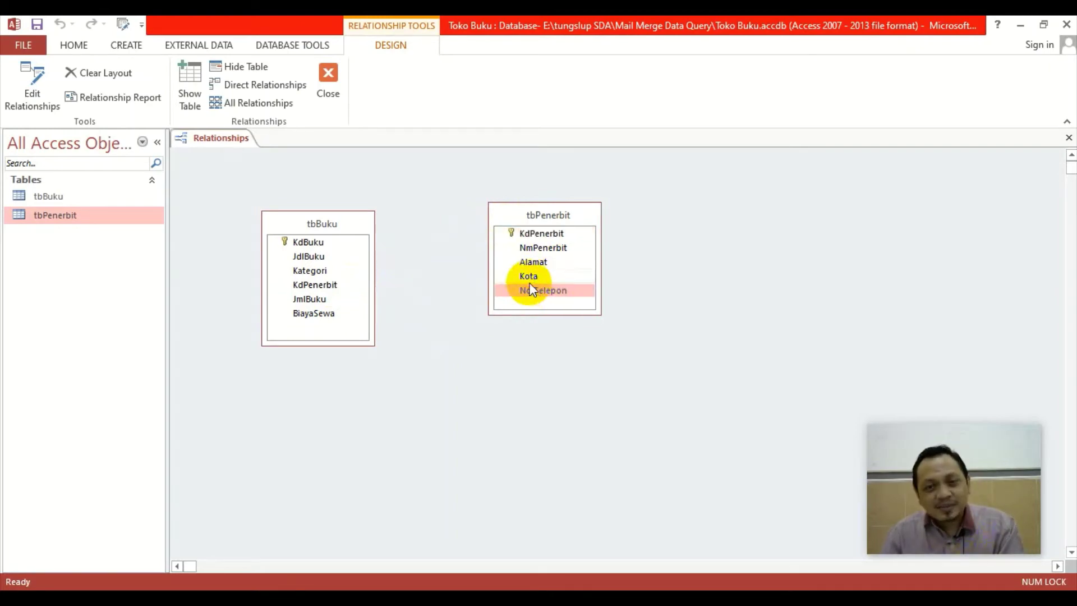
click(541, 233)
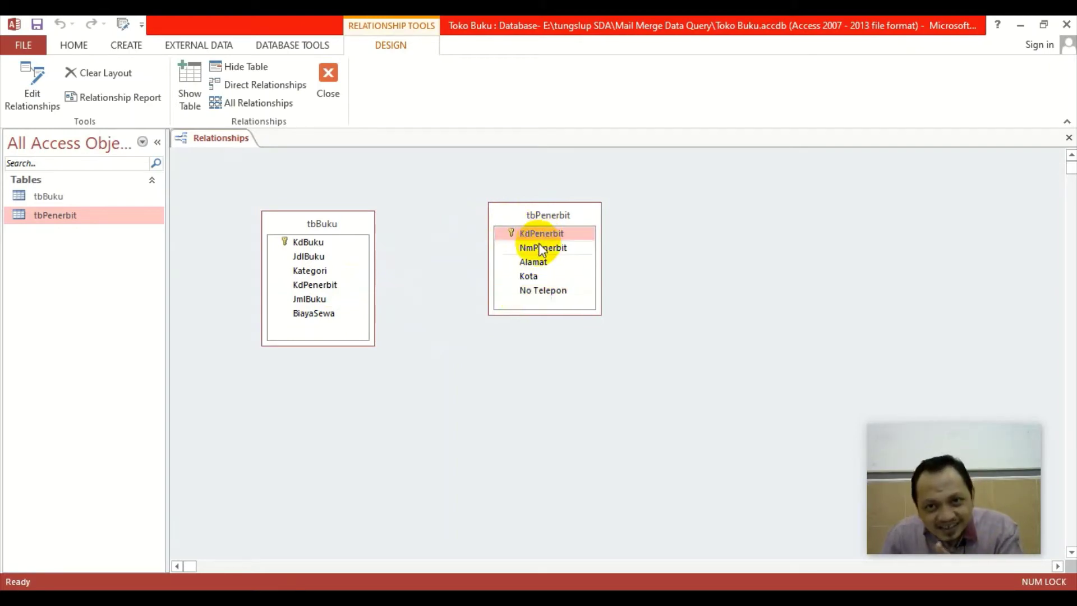
drag(541, 233, 341, 274)
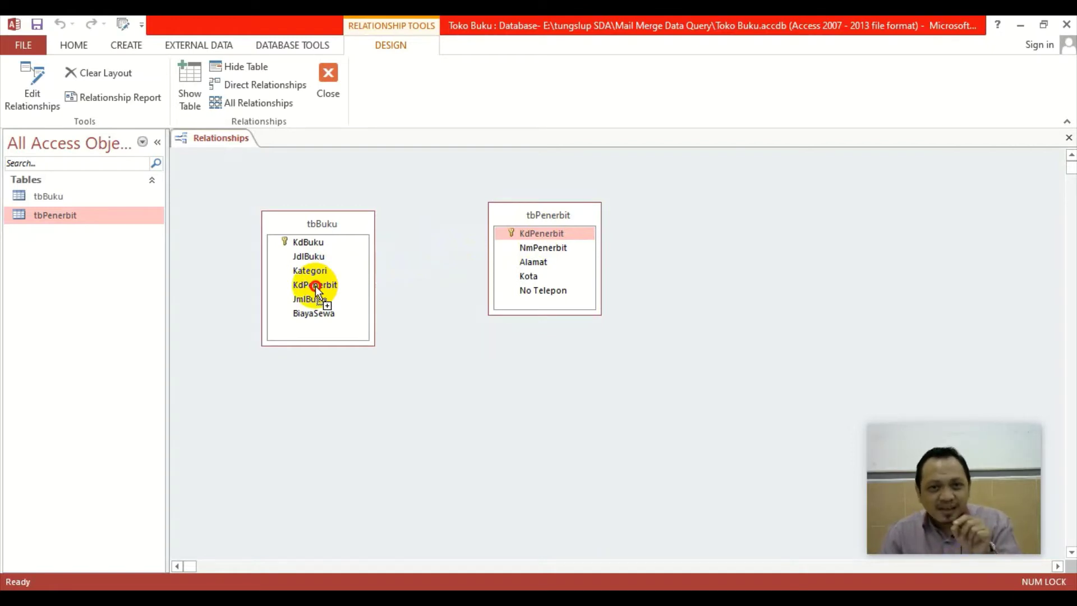
- Create the one-to-many KdPenerbit link with referential integrity, cascade update and cascade delete enabled
drag(315, 285, 315, 285)
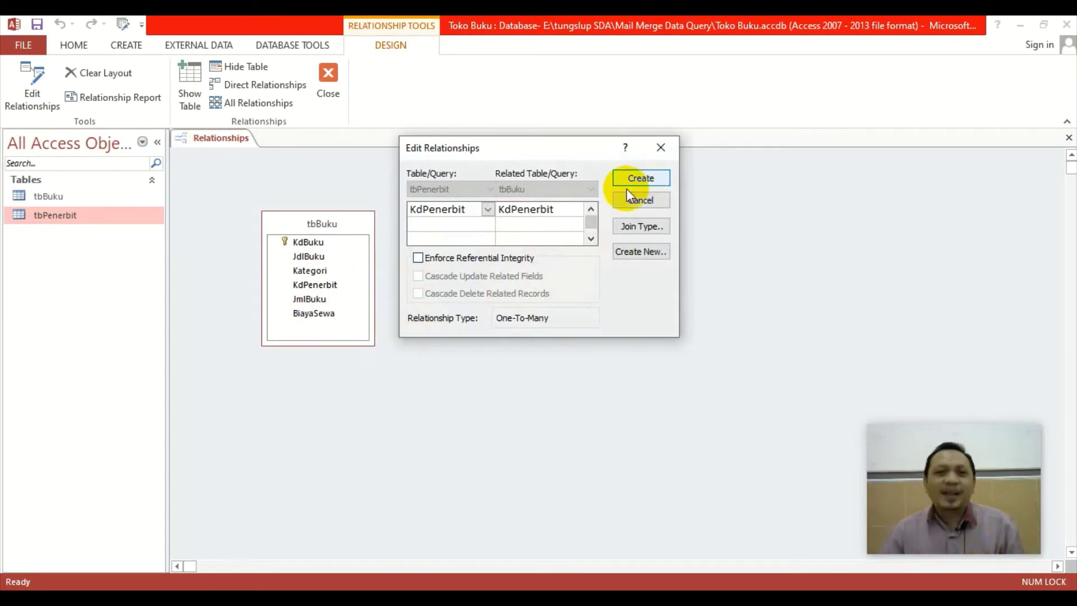
click(417, 258)
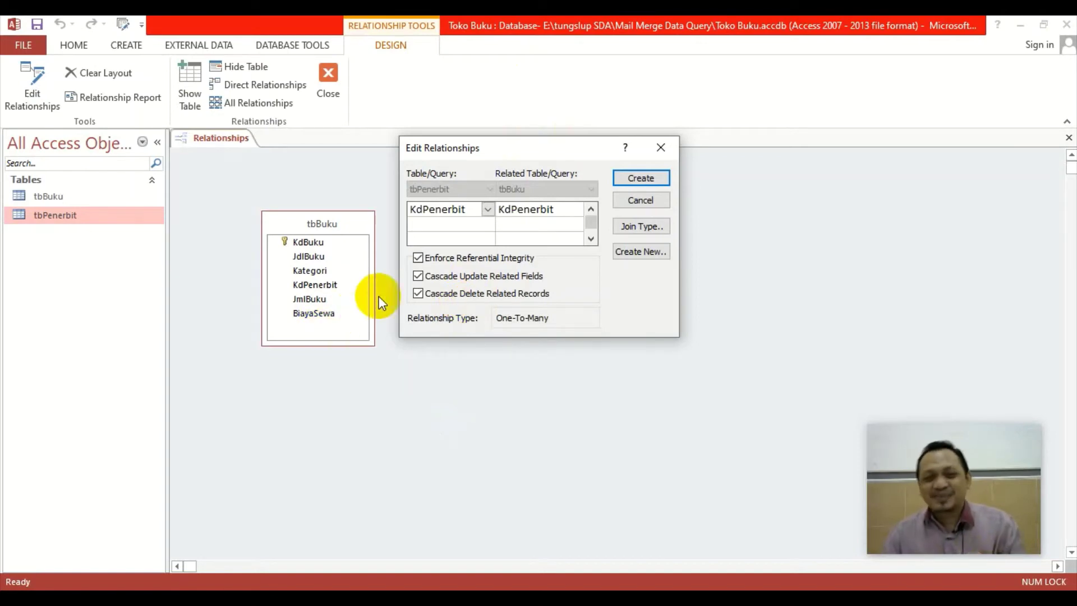
drag(550, 150, 812, 145)
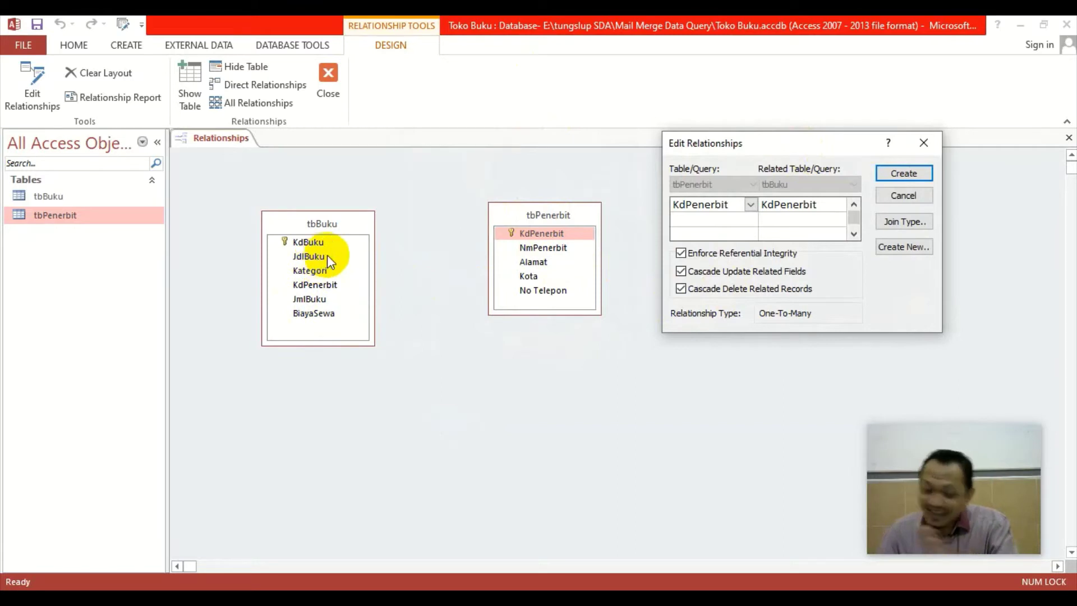
click(887, 173)
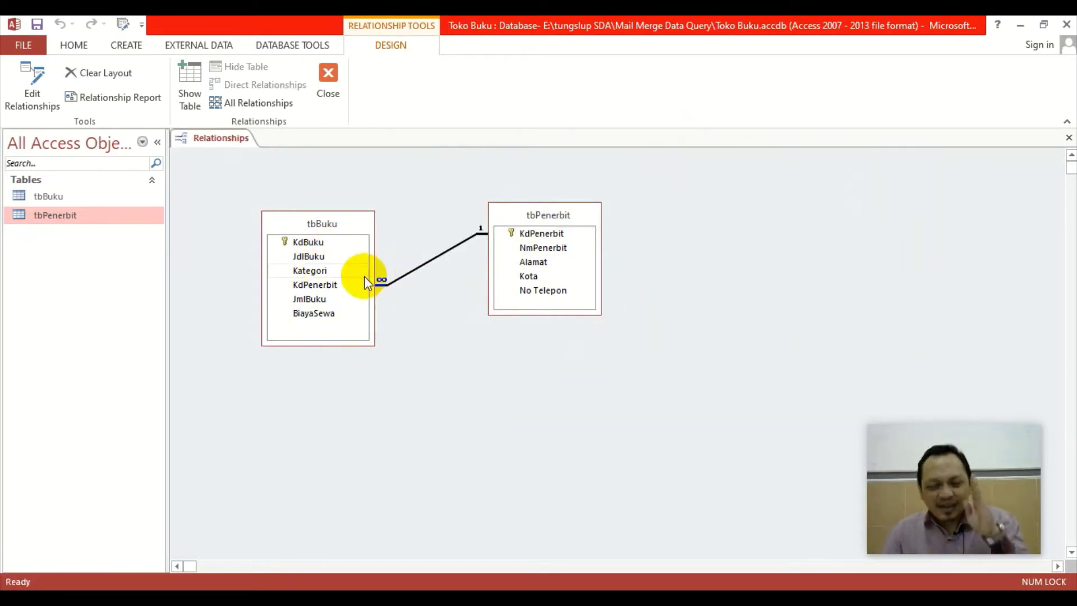
- Close the Relationships window and save its layout changes
click(330, 80)
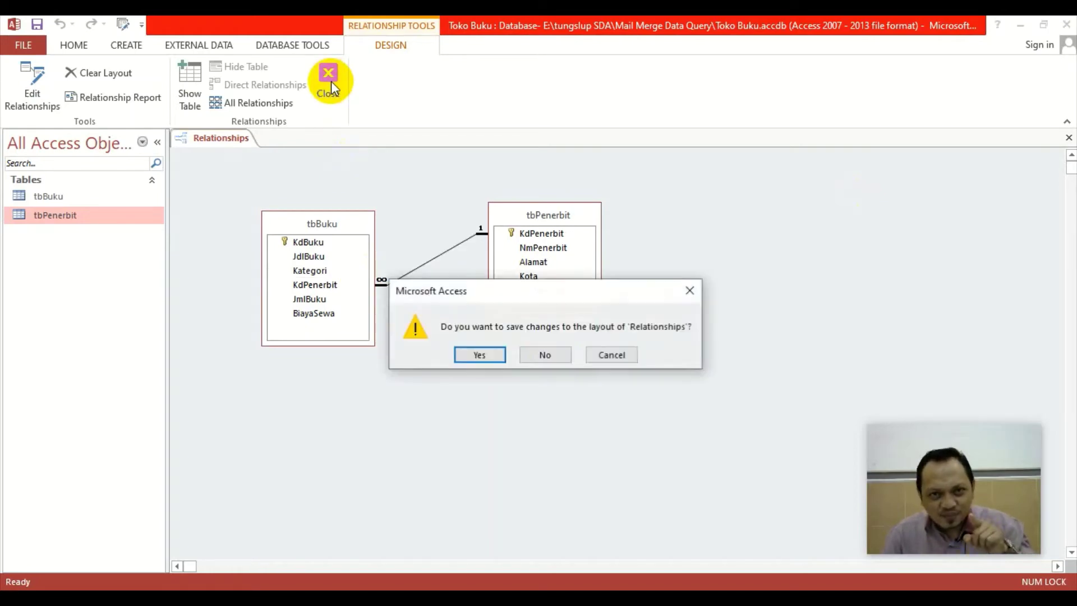
click(473, 357)
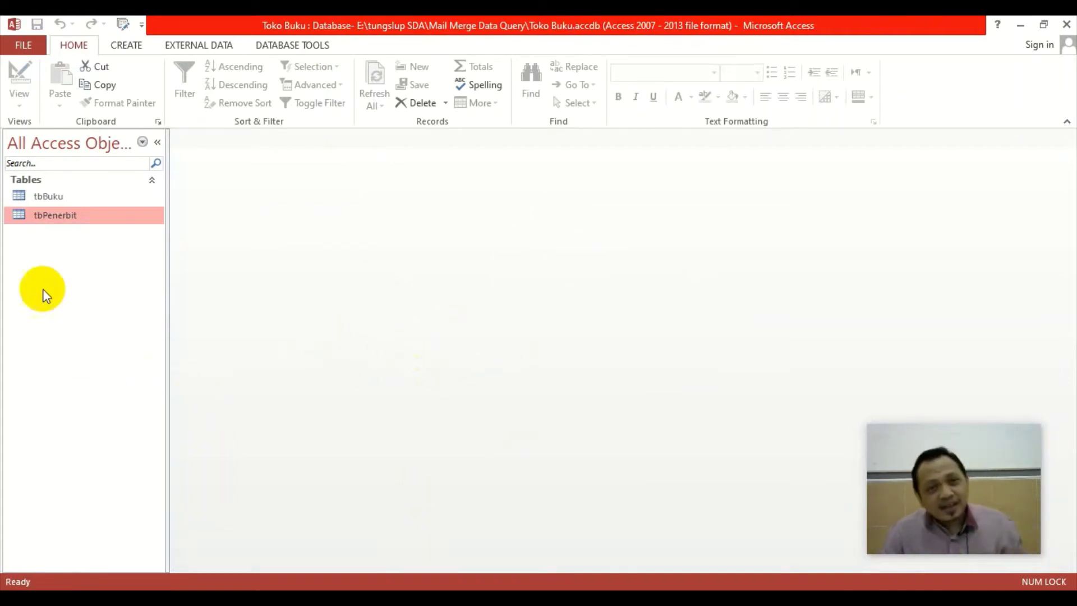
- Alternate between tbBuku and tbPenerbit in the navigation pane, then show the Create ribbon
click(62, 201)
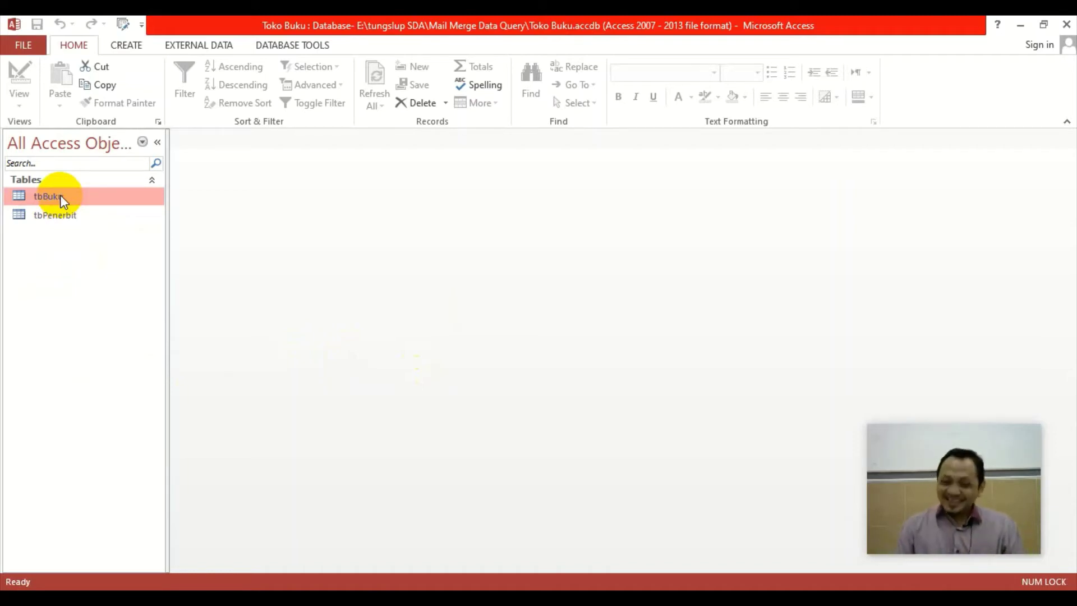
click(75, 216)
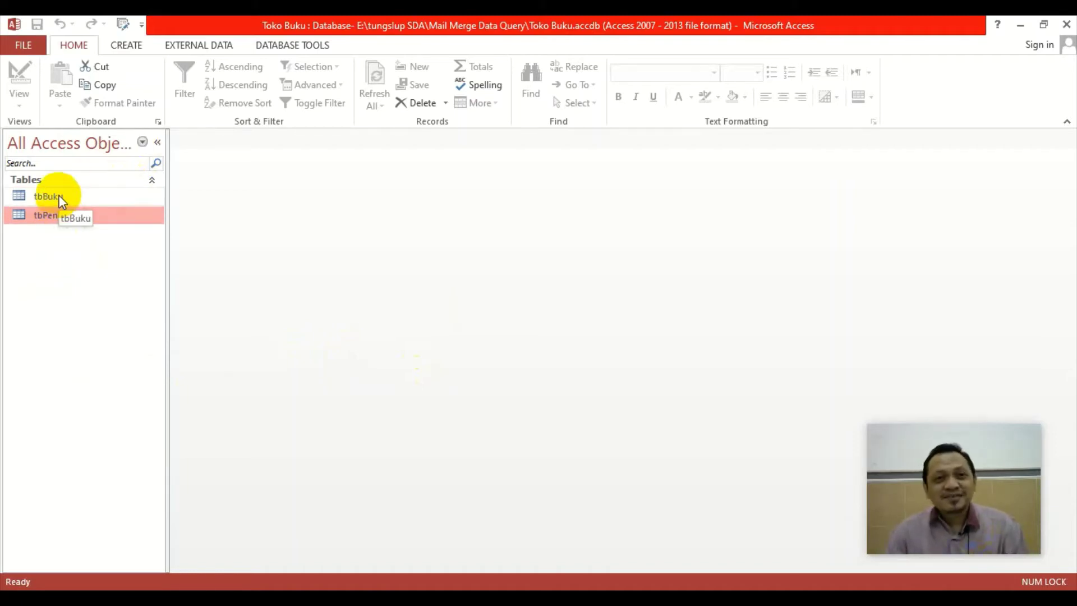
click(60, 198)
click(61, 220)
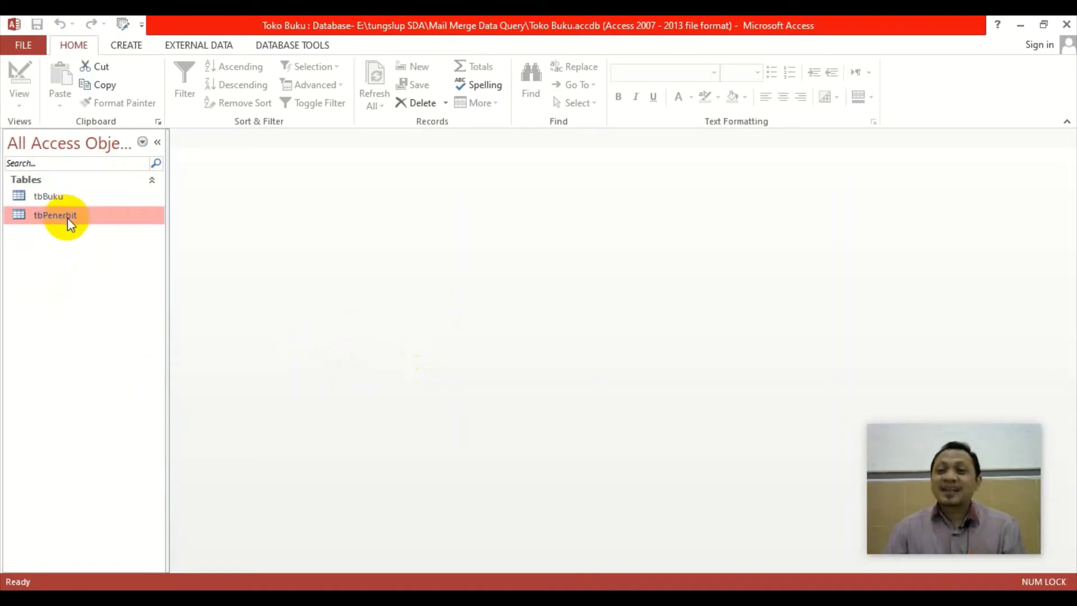
click(55, 198)
click(60, 217)
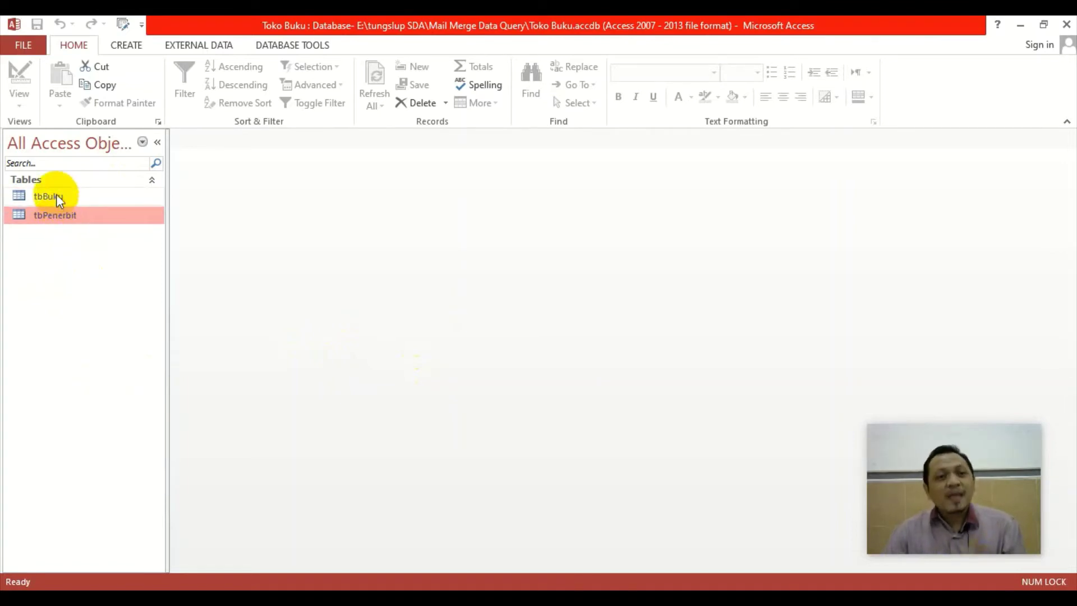
click(58, 196)
click(58, 214)
click(54, 198)
click(54, 217)
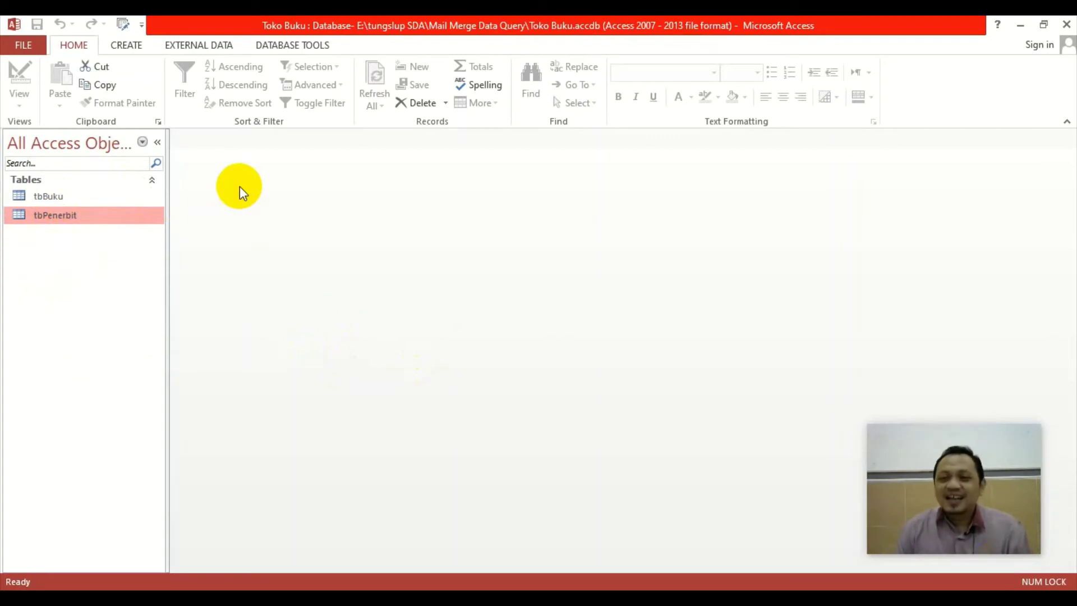
click(50, 200)
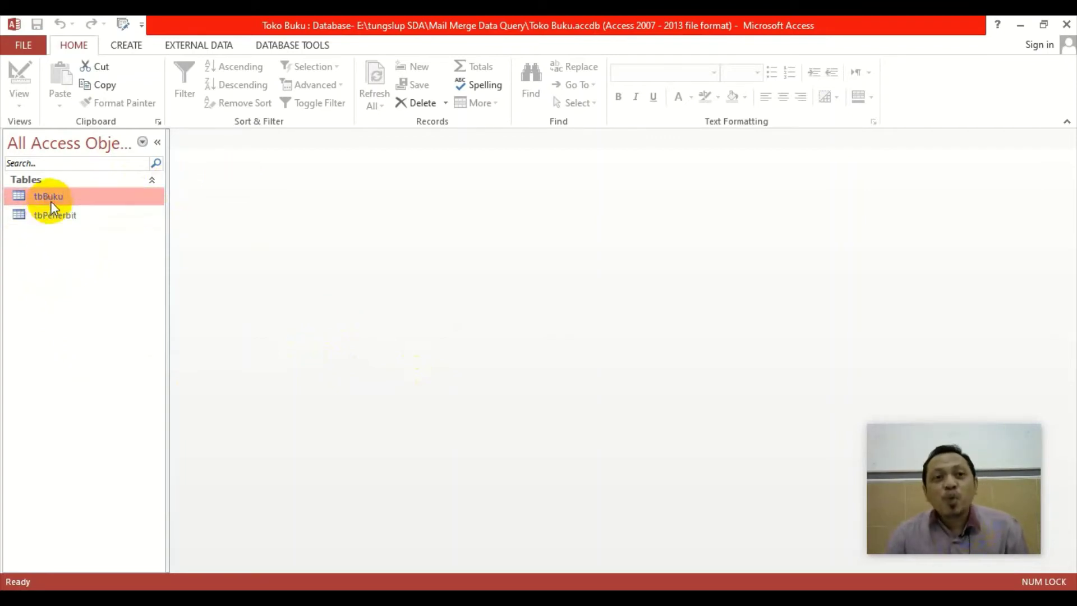
click(55, 215)
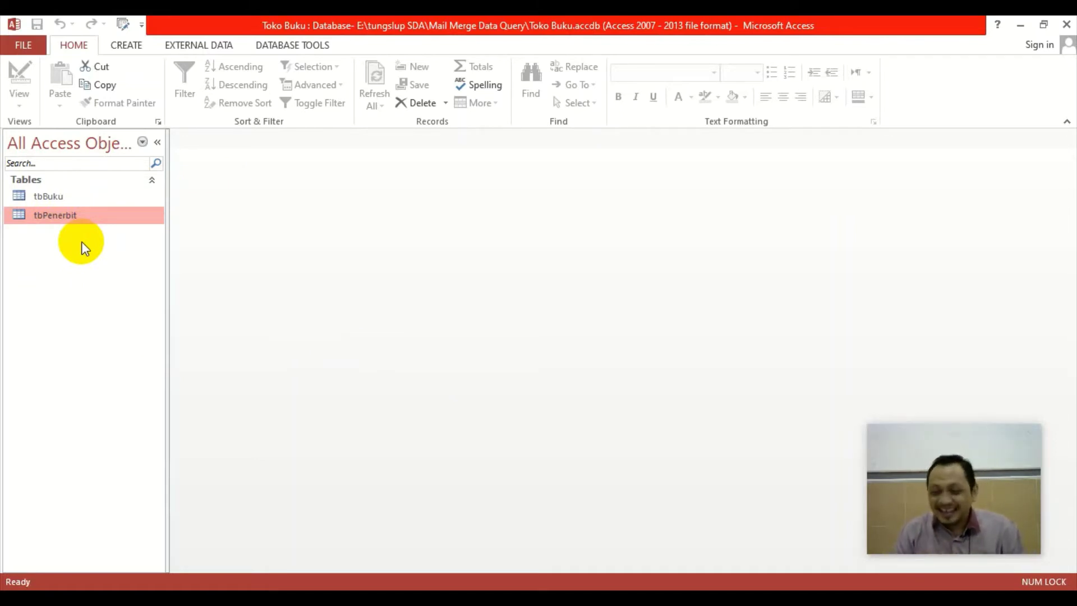
click(54, 195)
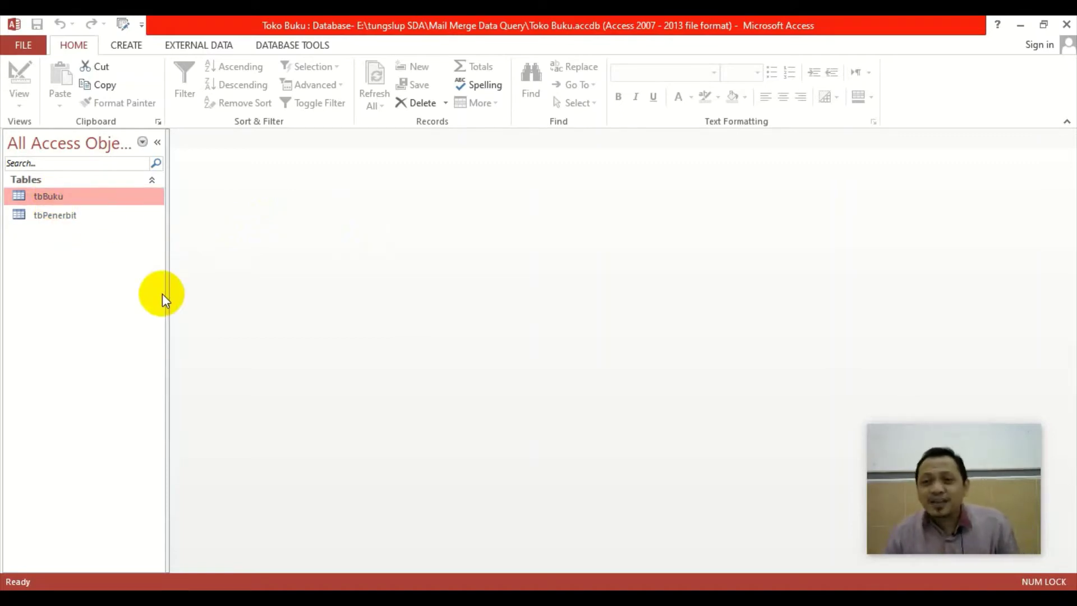
click(67, 216)
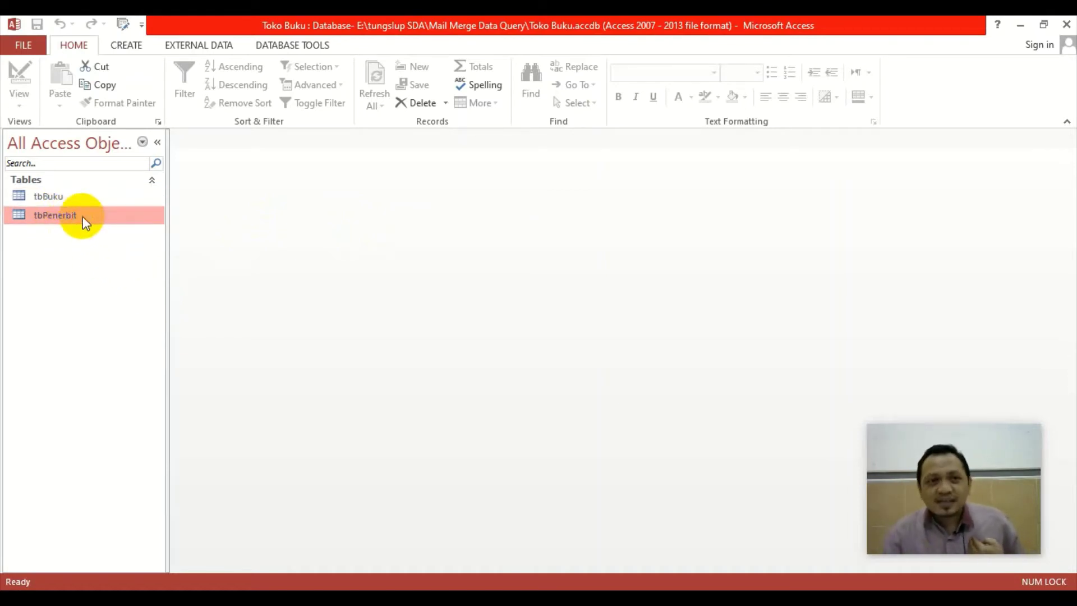
click(43, 197)
click(42, 214)
click(48, 200)
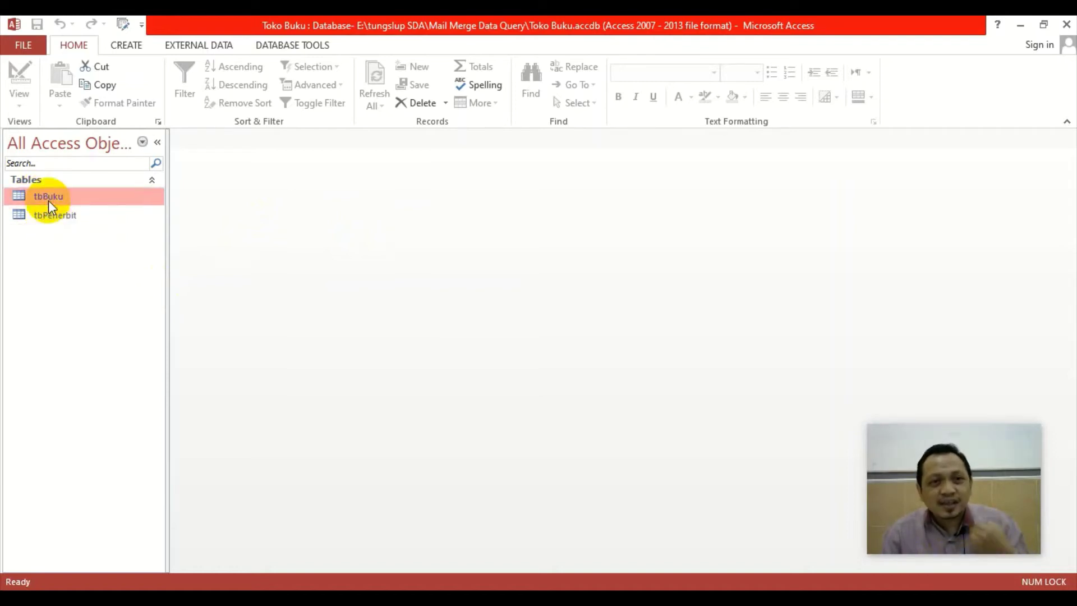
click(51, 223)
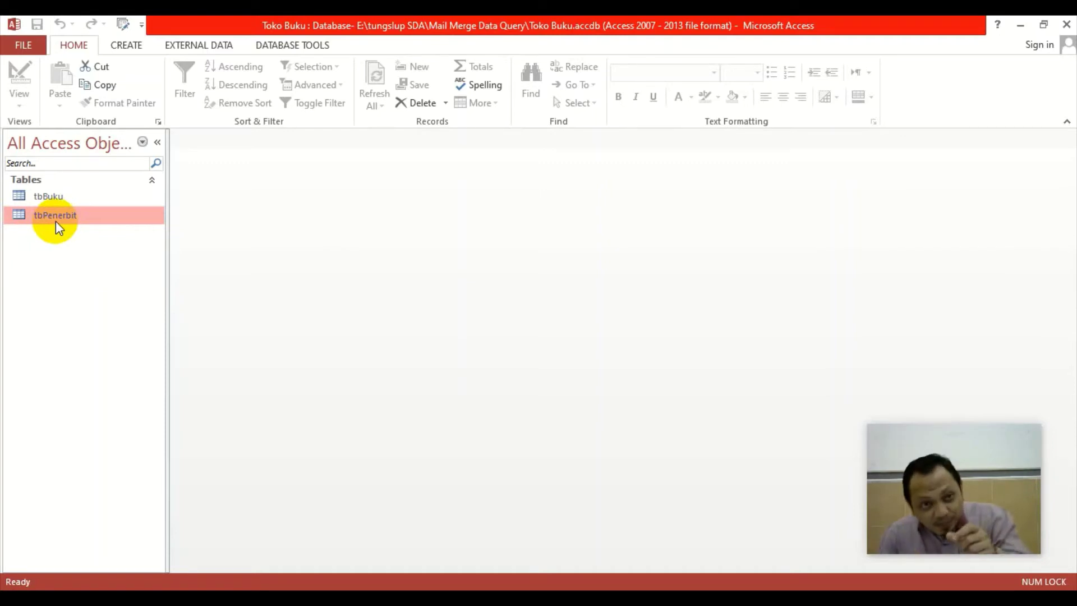
click(45, 195)
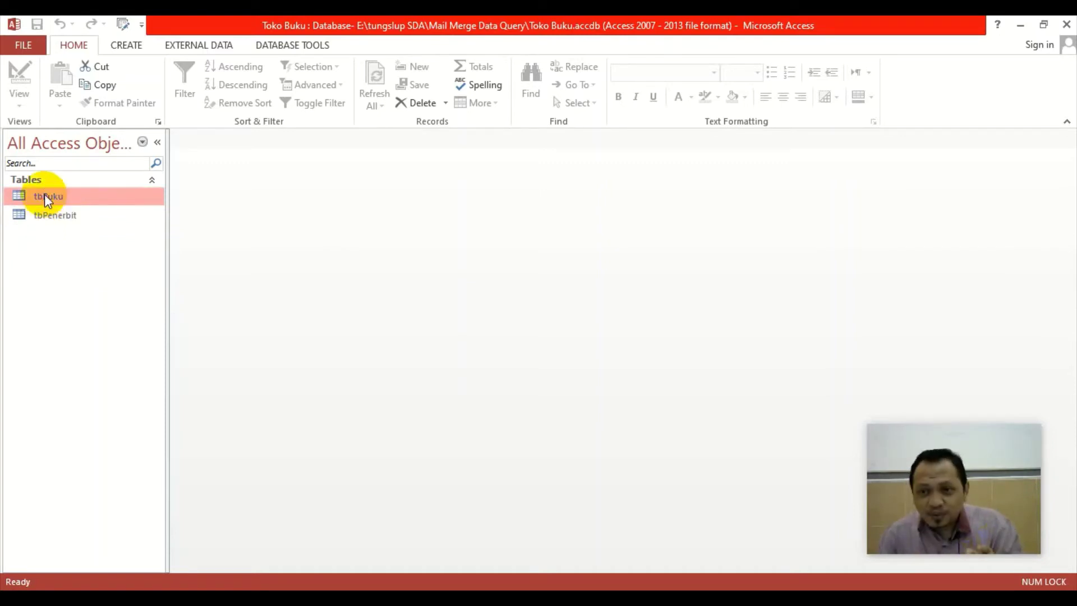
click(67, 214)
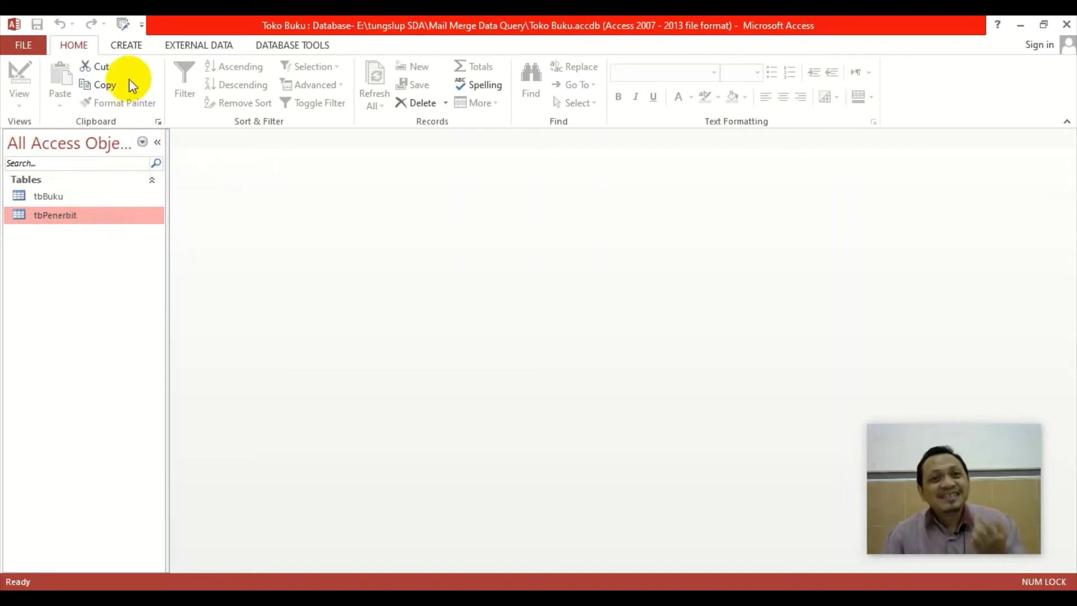
click(125, 45)
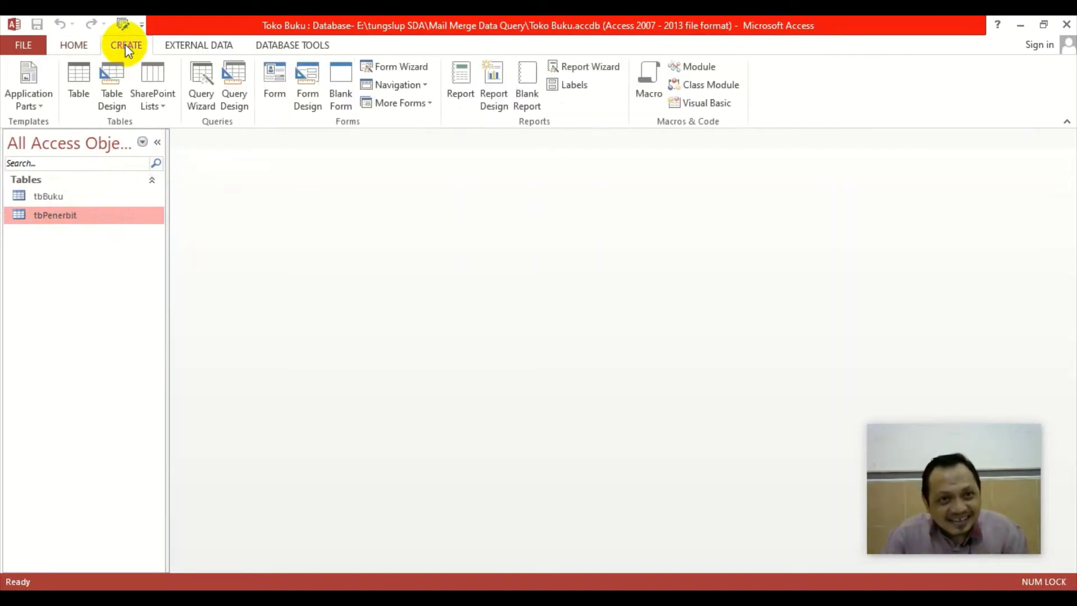
- Start a Query Design with tbBuku and tbPenerbit added, then close Show Table
click(236, 89)
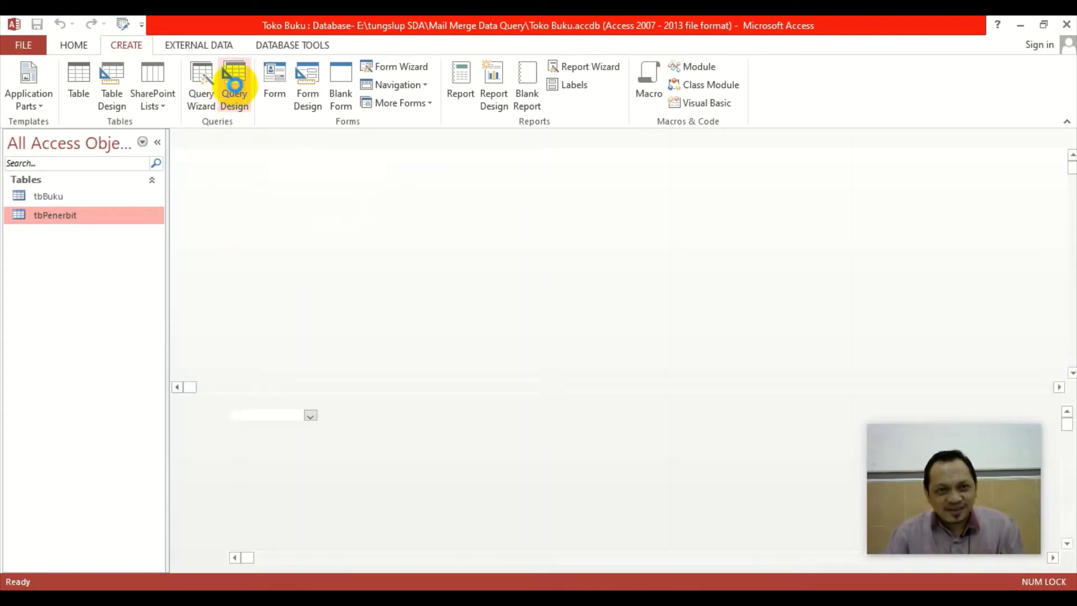
drag(524, 346, 558, 187)
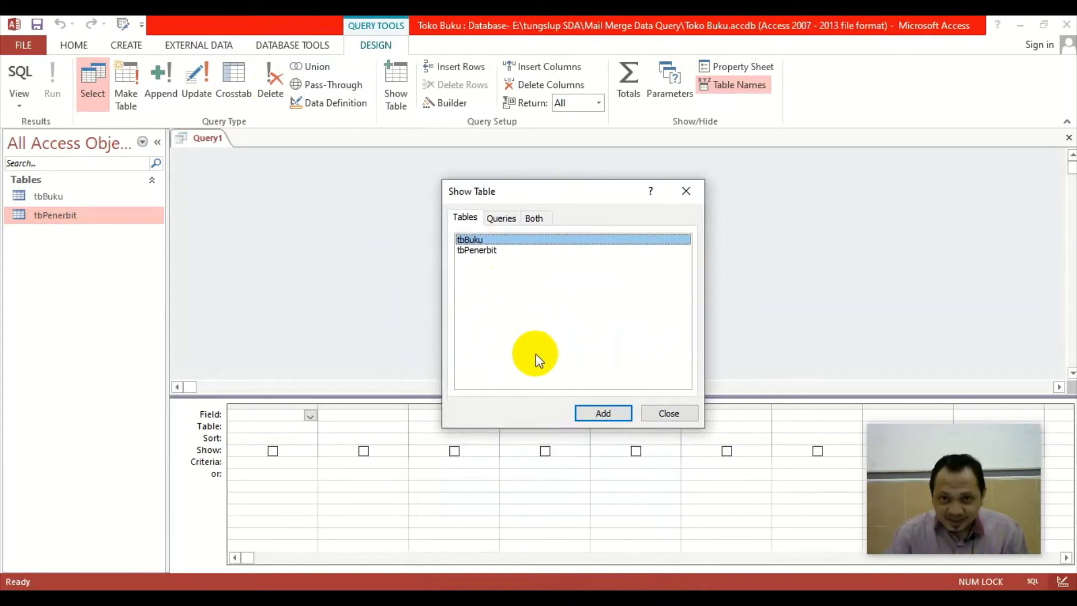
click(493, 247)
click(493, 241)
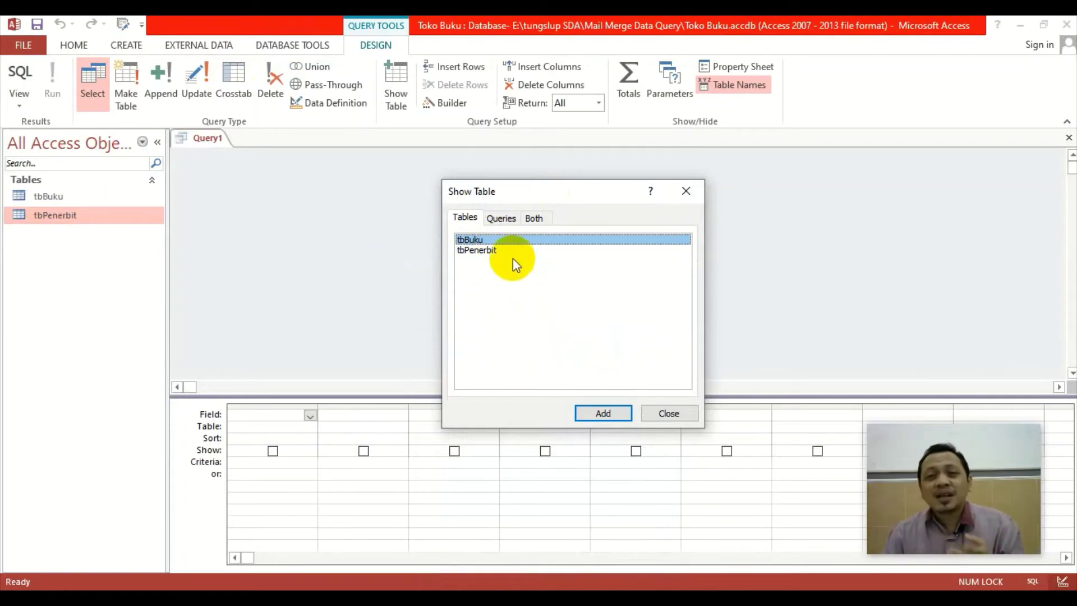
click(604, 411)
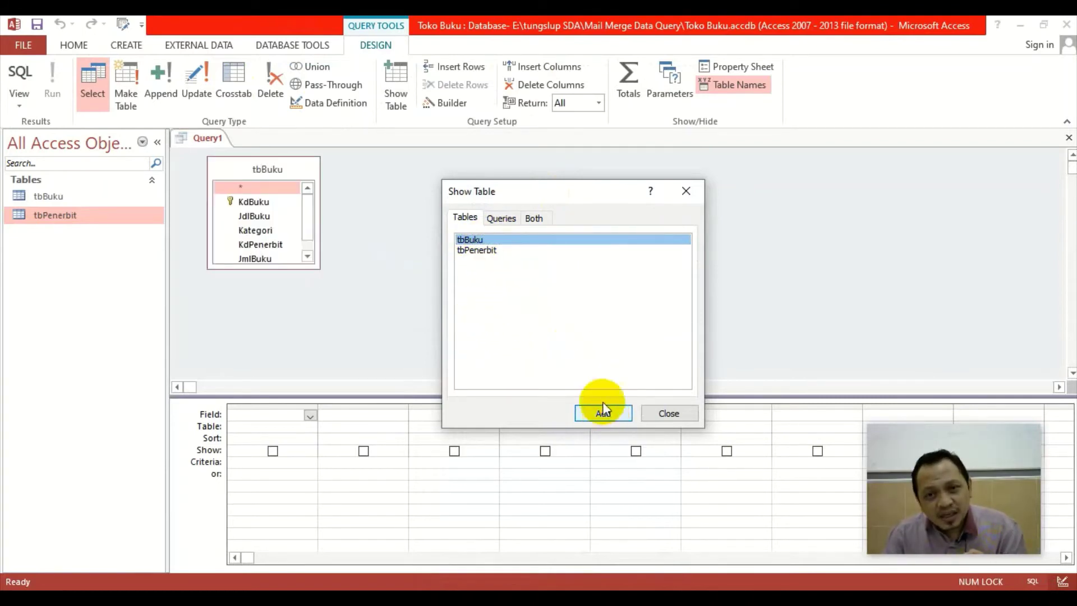
click(493, 251)
click(600, 415)
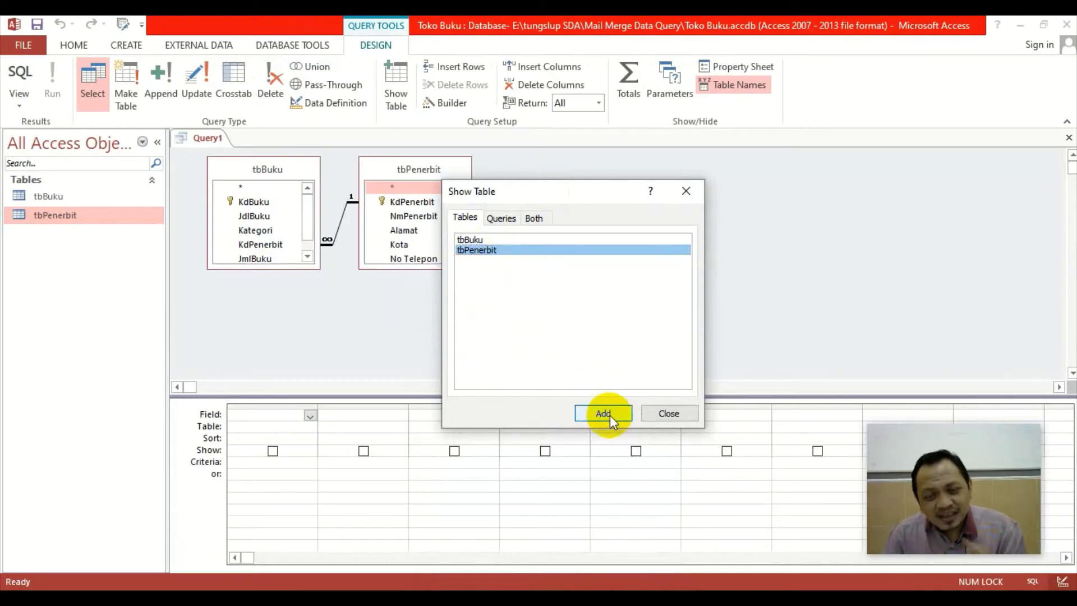
click(658, 415)
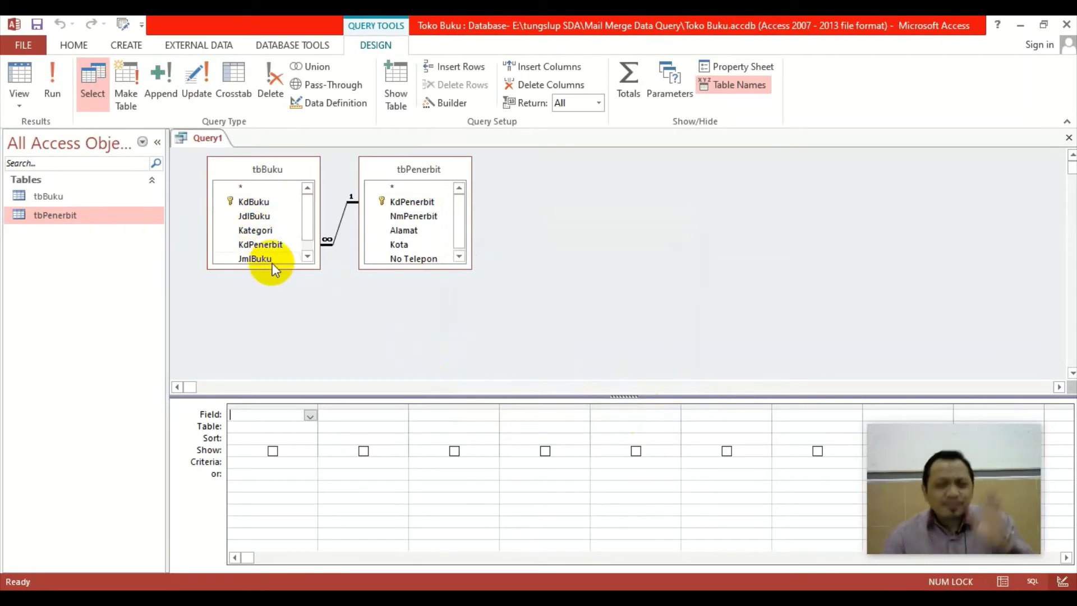
- Add NmPenerbit, Alamat, Kota and No Telepon from tbPenerbit and JdlBuku from tbBuku to the query grid
click(459, 256)
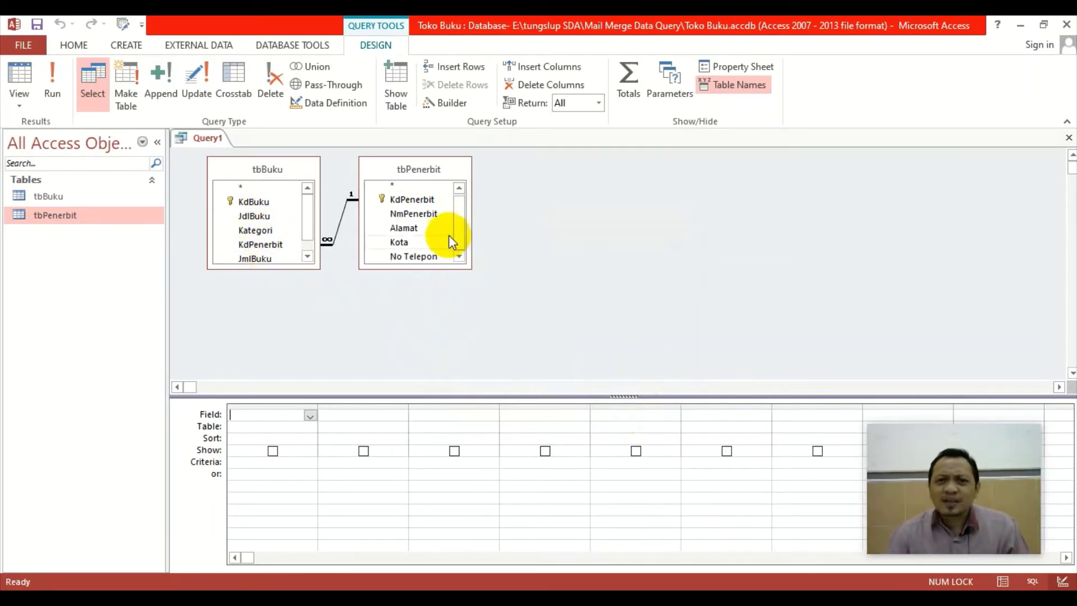
click(435, 214)
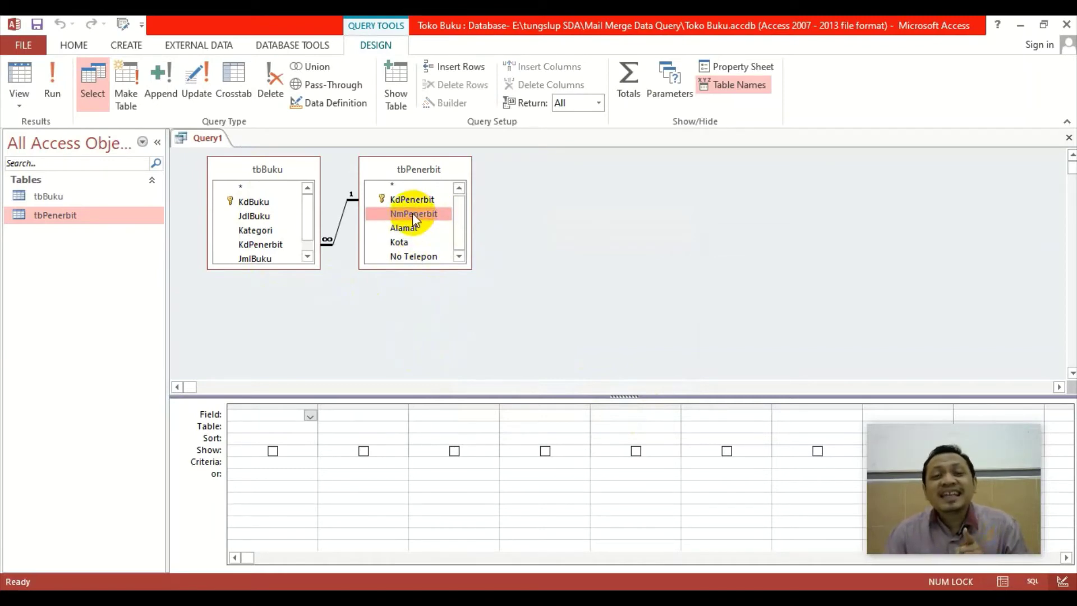
double_click(412, 213)
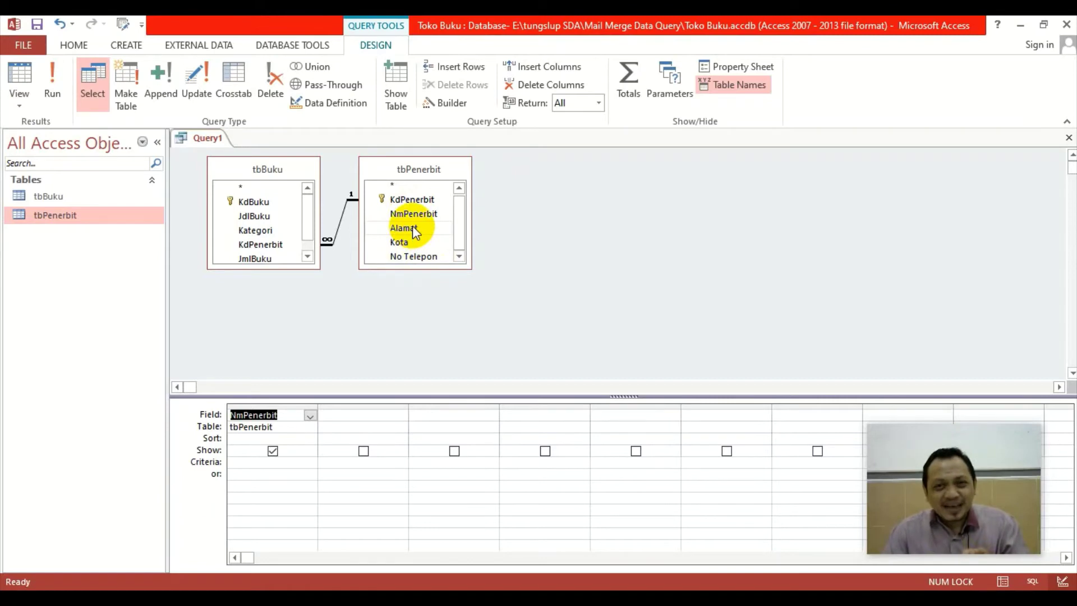
double_click(412, 226)
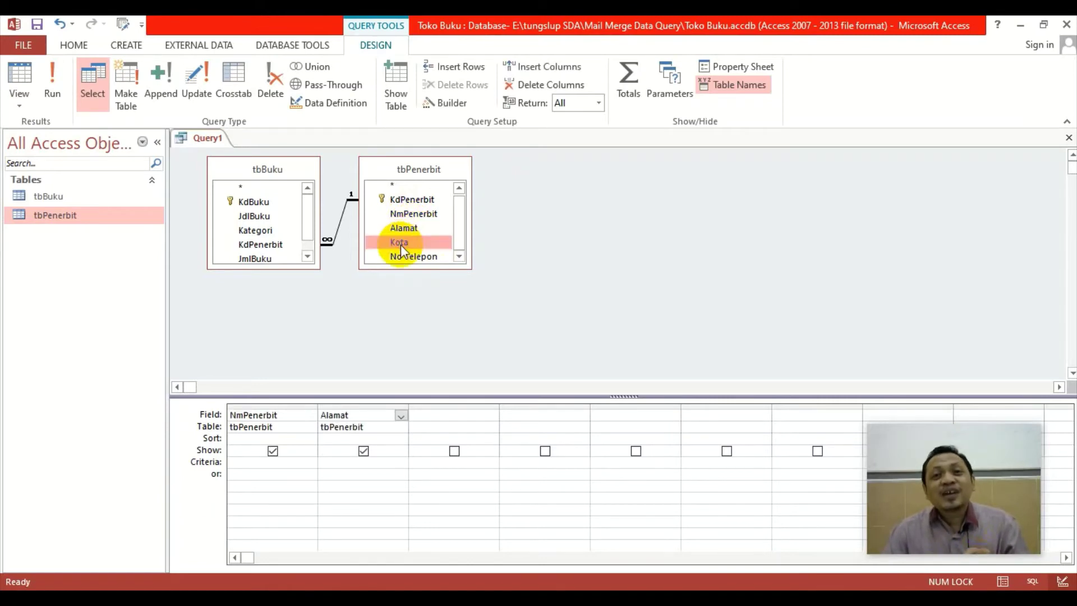
double_click(399, 244)
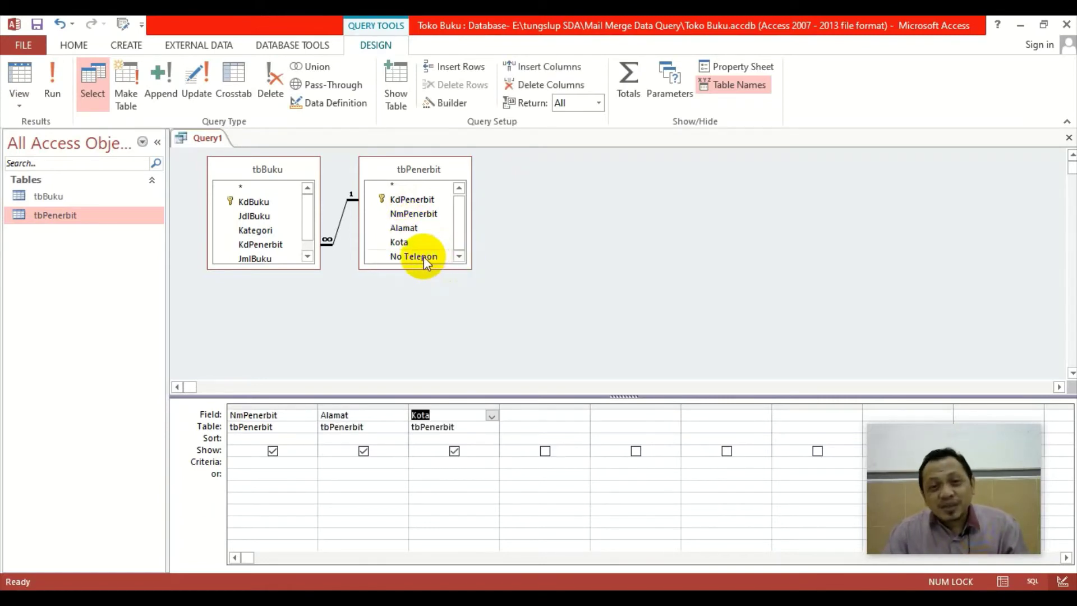
double_click(423, 257)
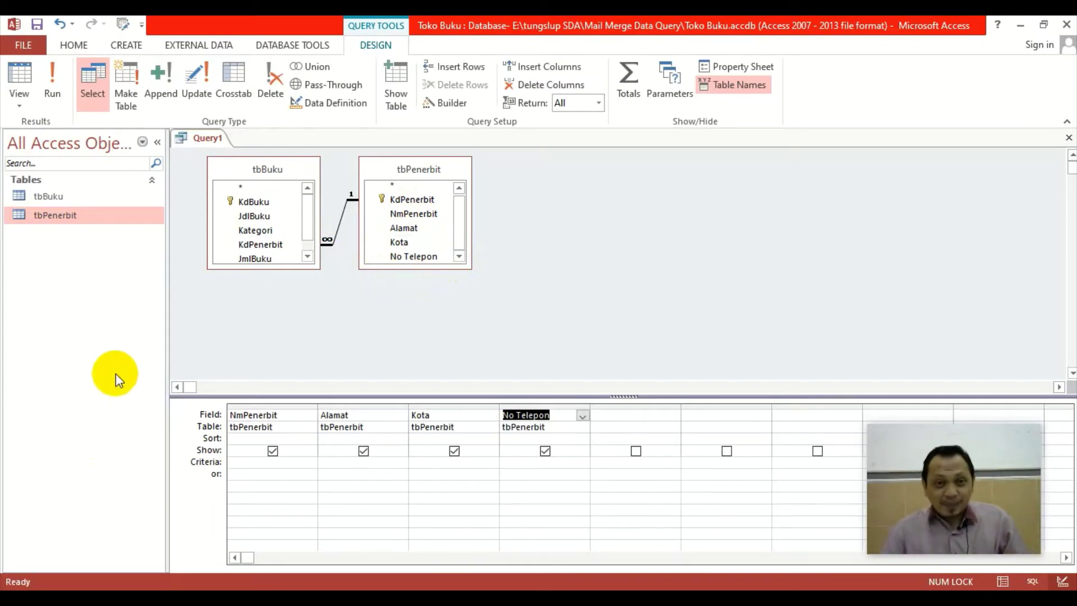
click(255, 215)
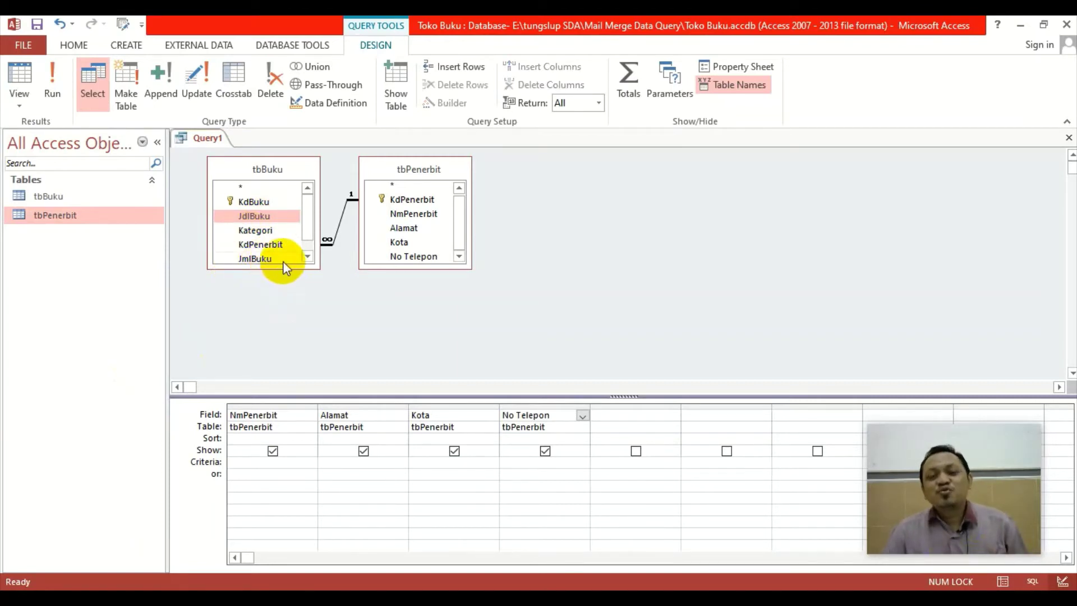
double_click(254, 216)
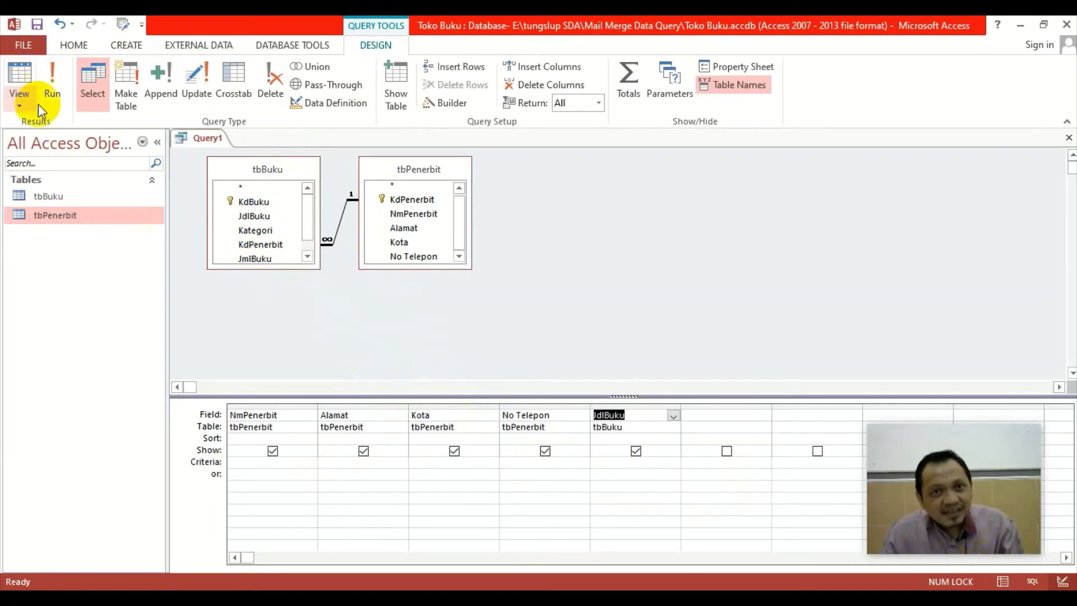
click(73, 46)
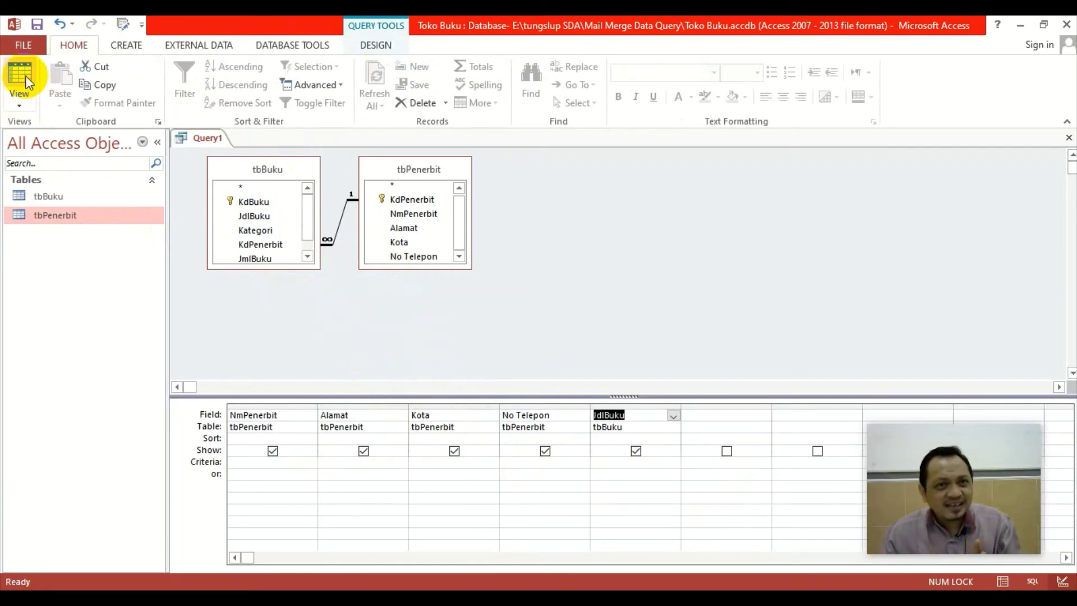
click(375, 45)
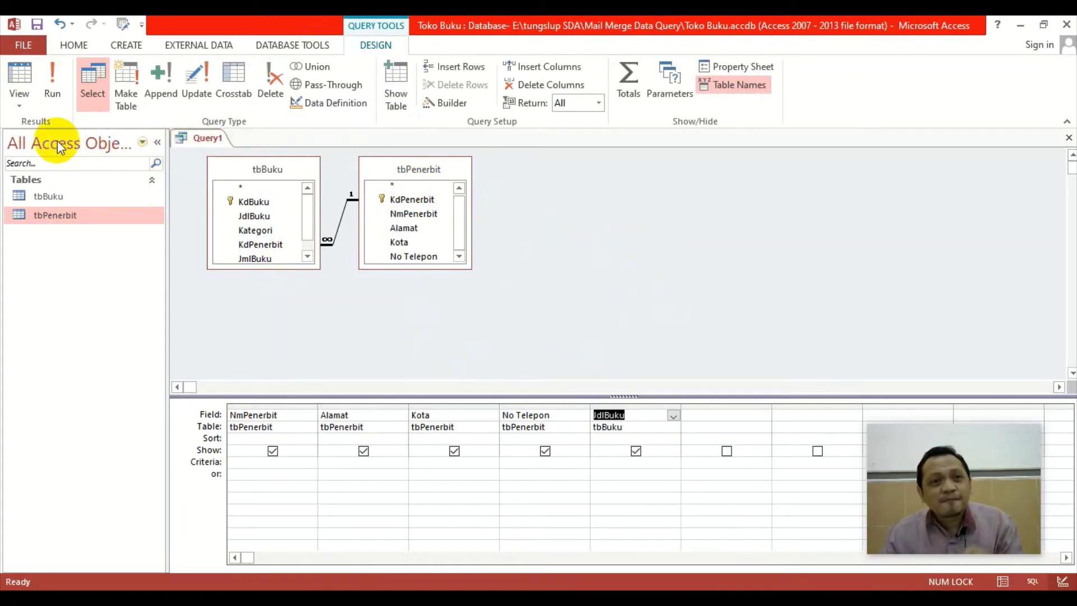
click(20, 106)
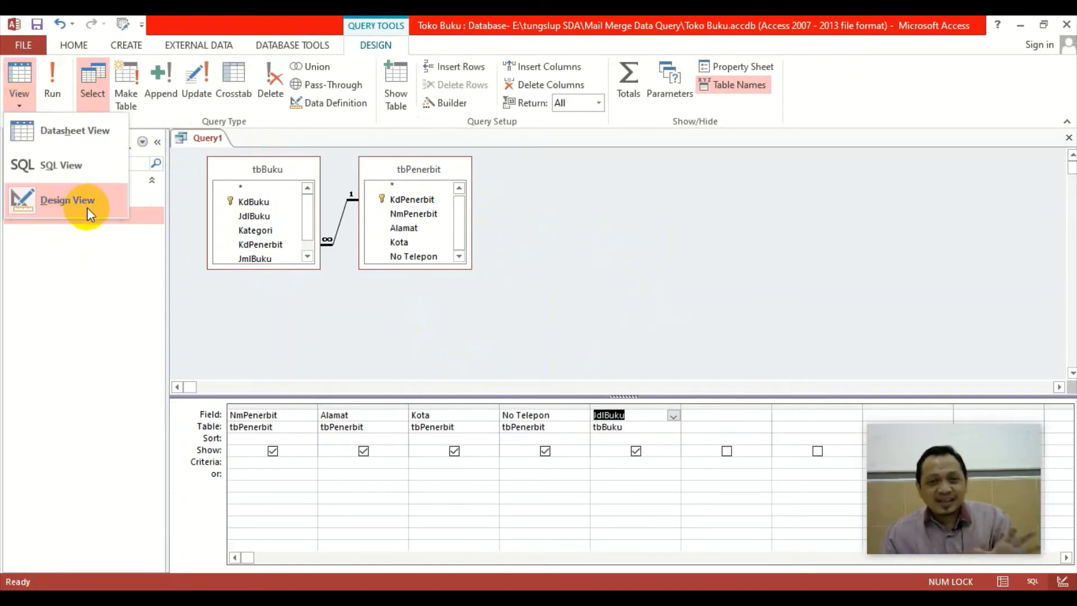
click(81, 133)
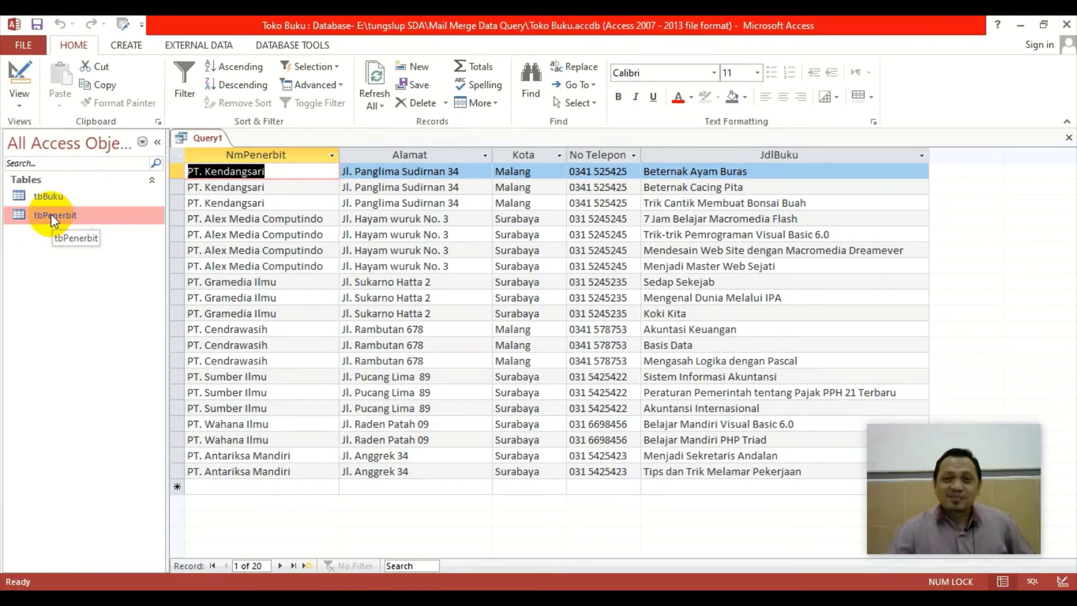
click(18, 80)
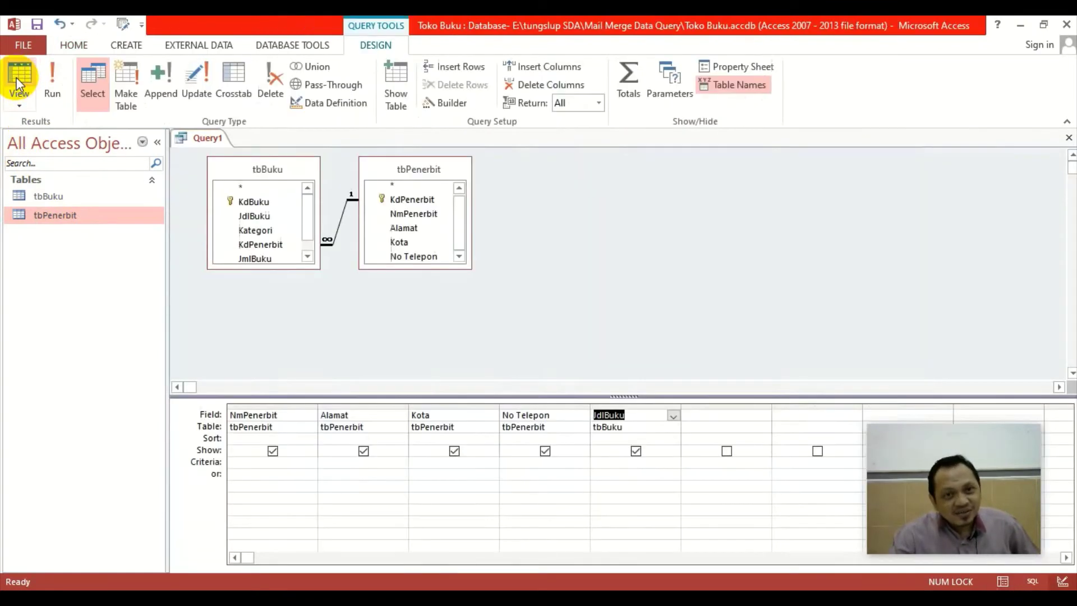
- Add tbBuku's JmlBuku as the sixth query field and check the book quantities in Datasheet View
click(307, 257)
double_click(268, 246)
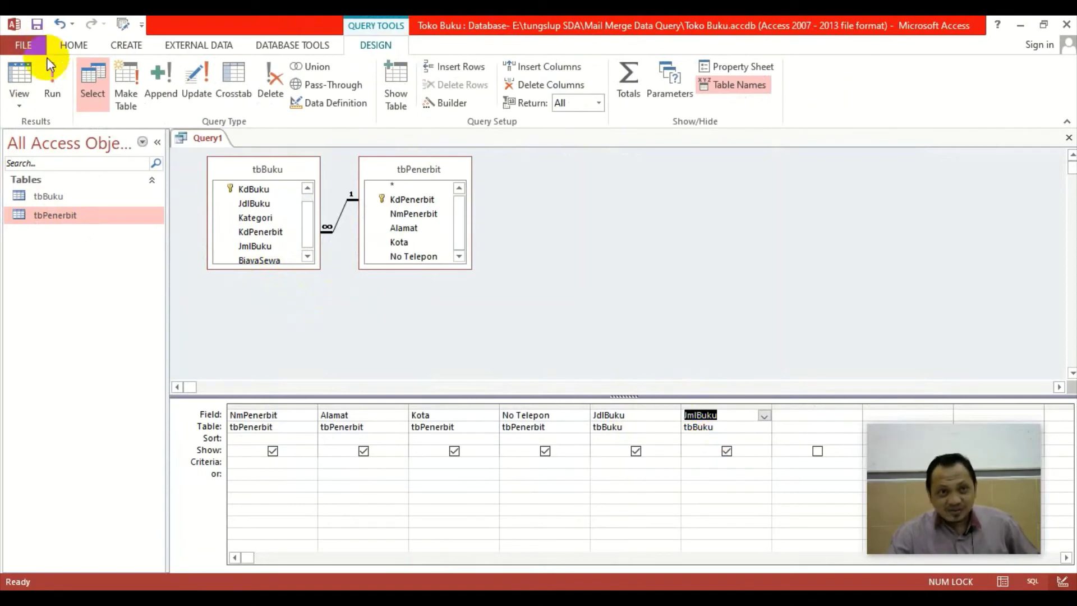
click(21, 79)
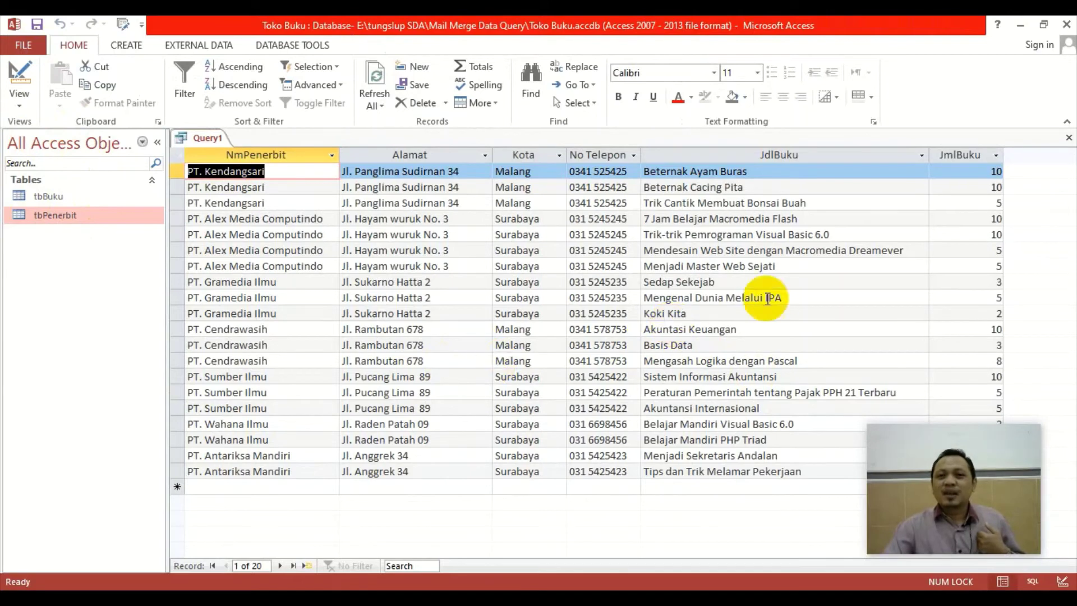
click(761, 279)
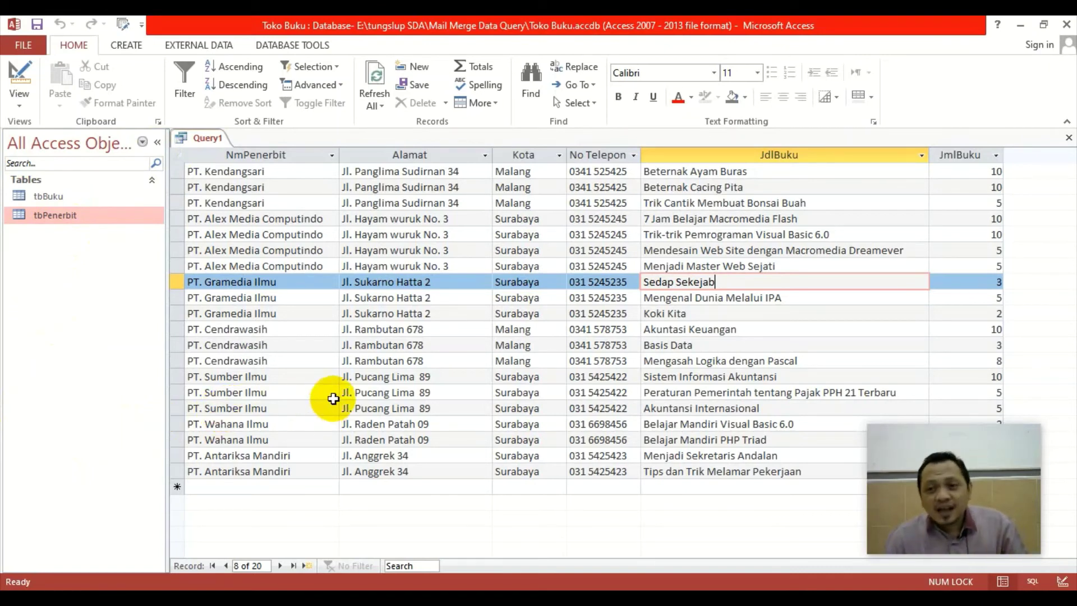
click(19, 77)
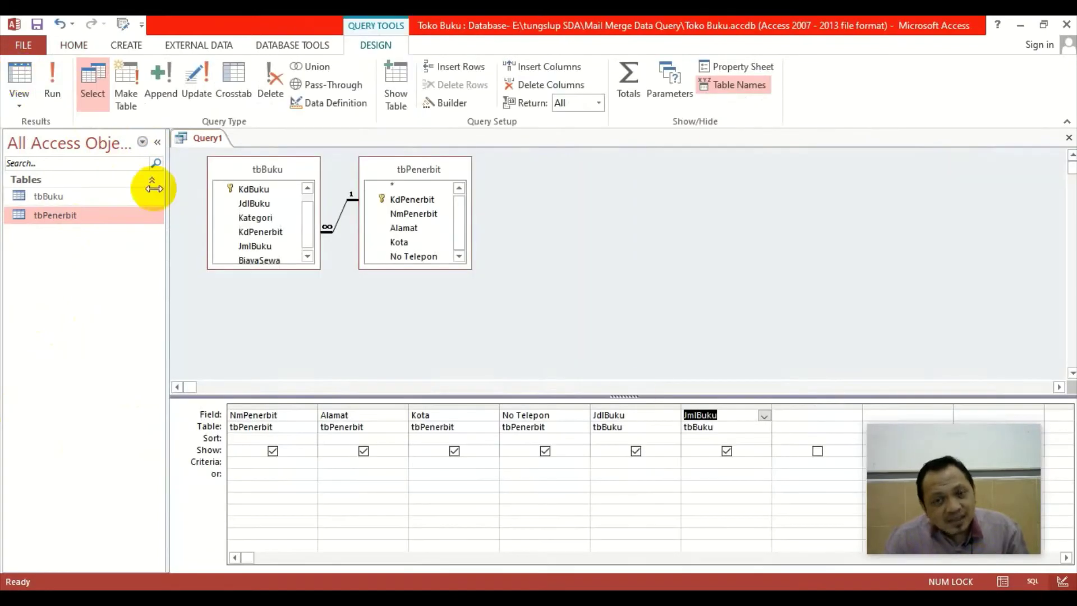
- Give JmlBuku the criterion <5 and run the query to check the filtered books
click(706, 461)
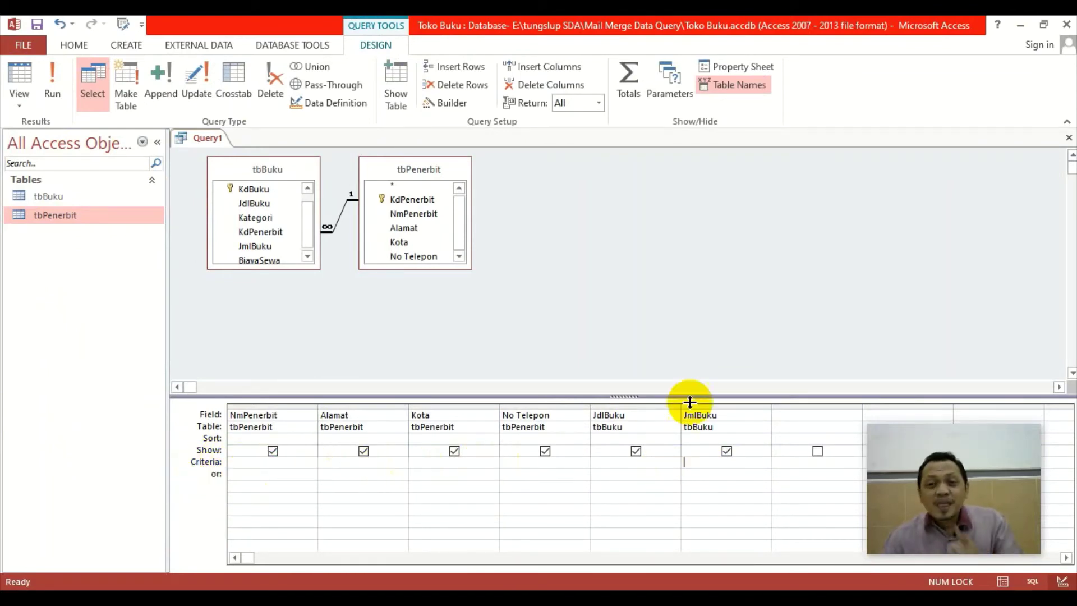
text(<5)
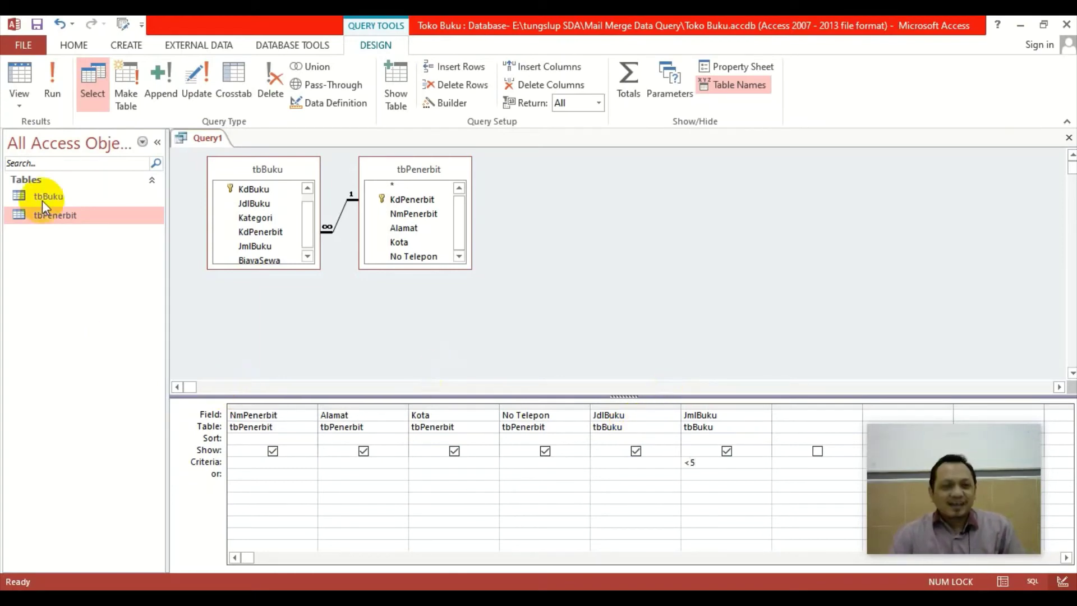
click(24, 80)
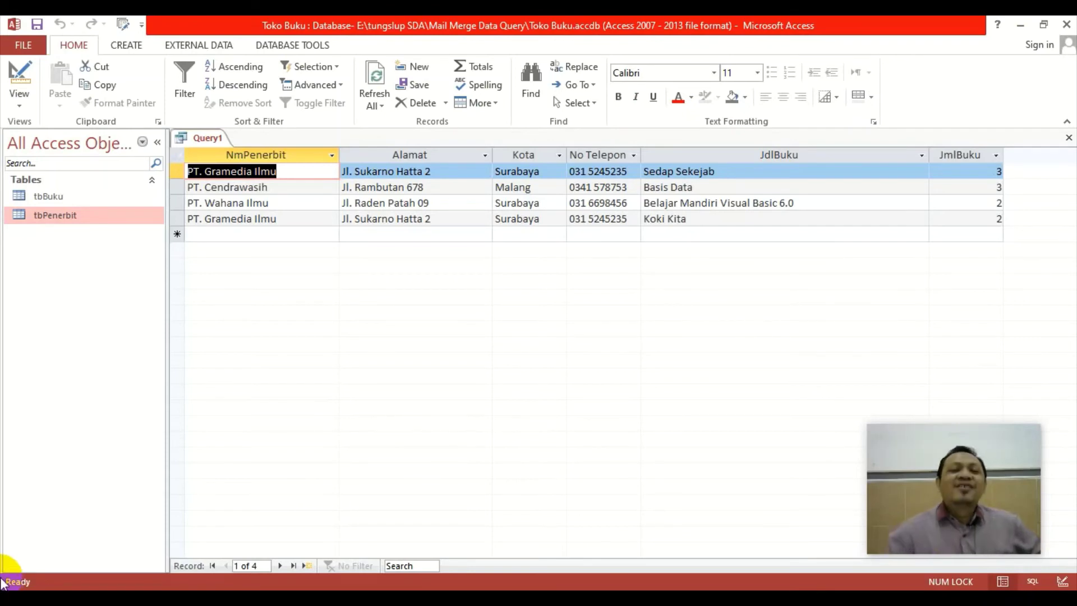
click(20, 73)
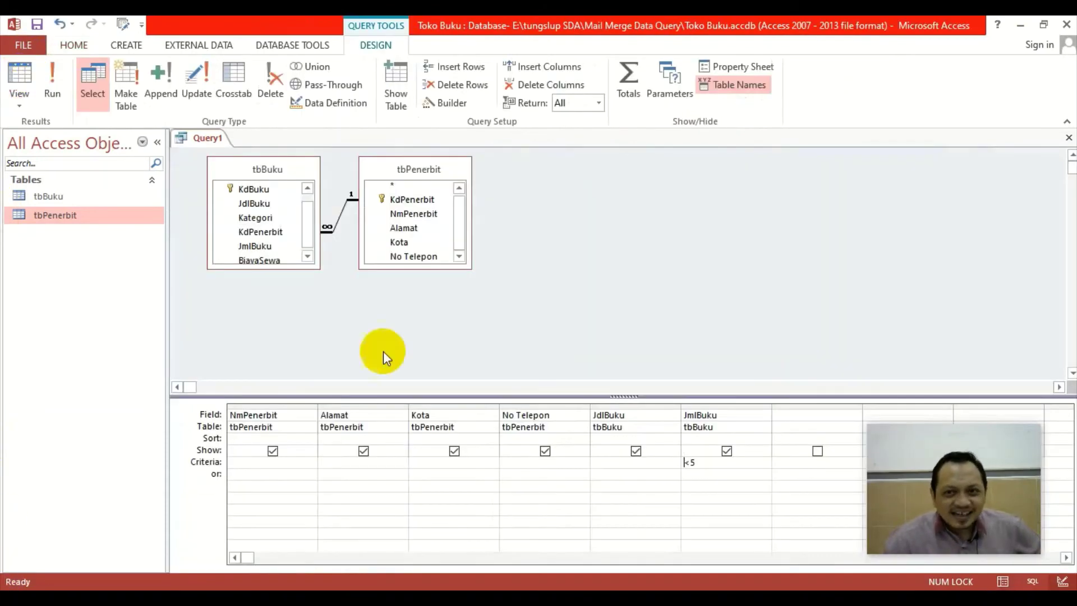
- Clear JmlBuku's Show box so the quantity is hidden from the query output
click(726, 452)
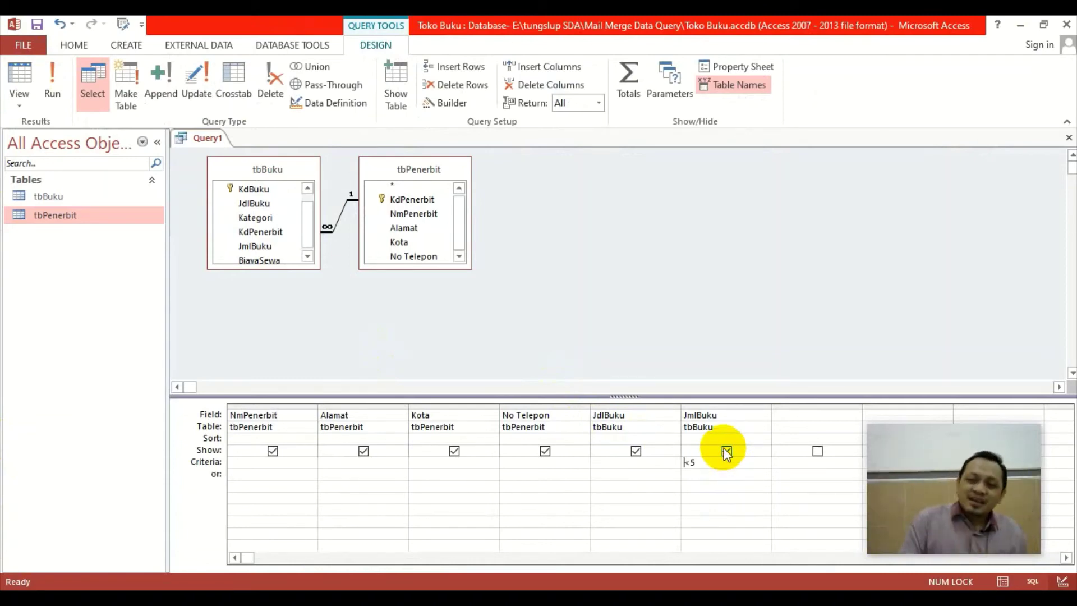
click(726, 451)
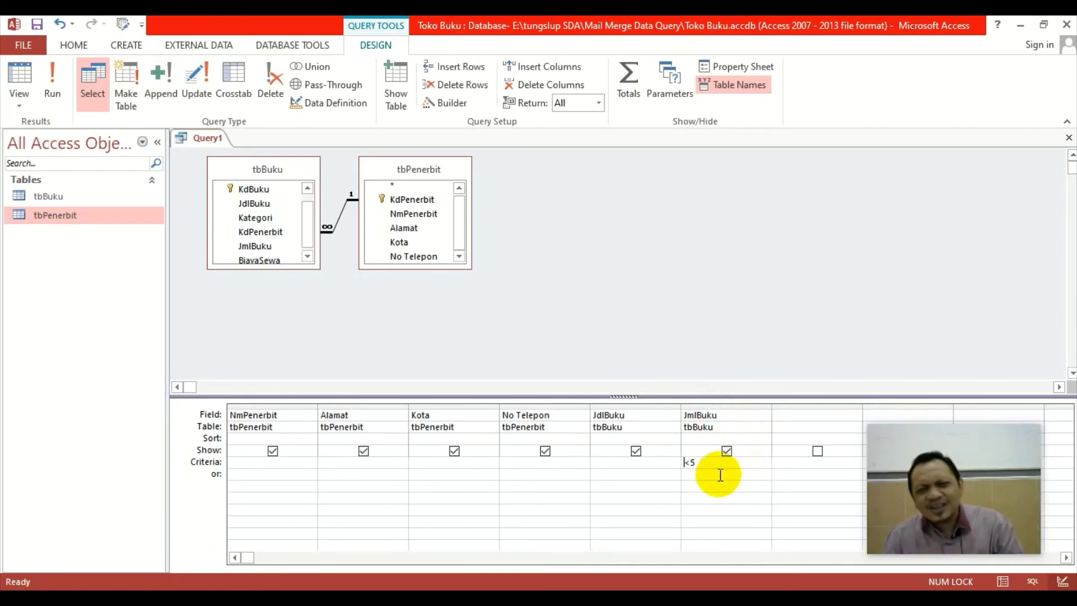
click(9, 75)
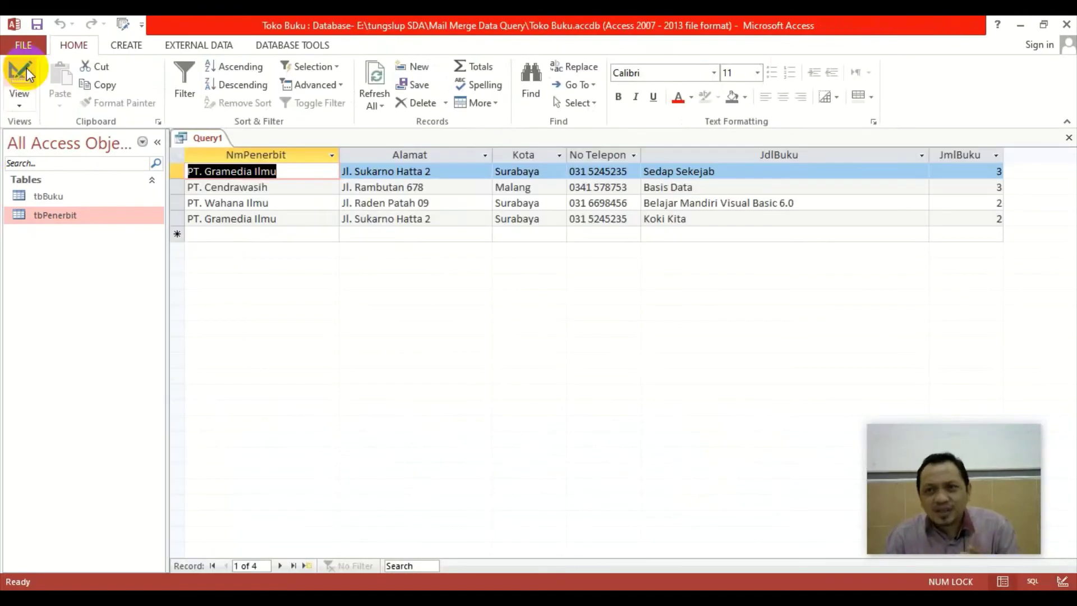
click(20, 76)
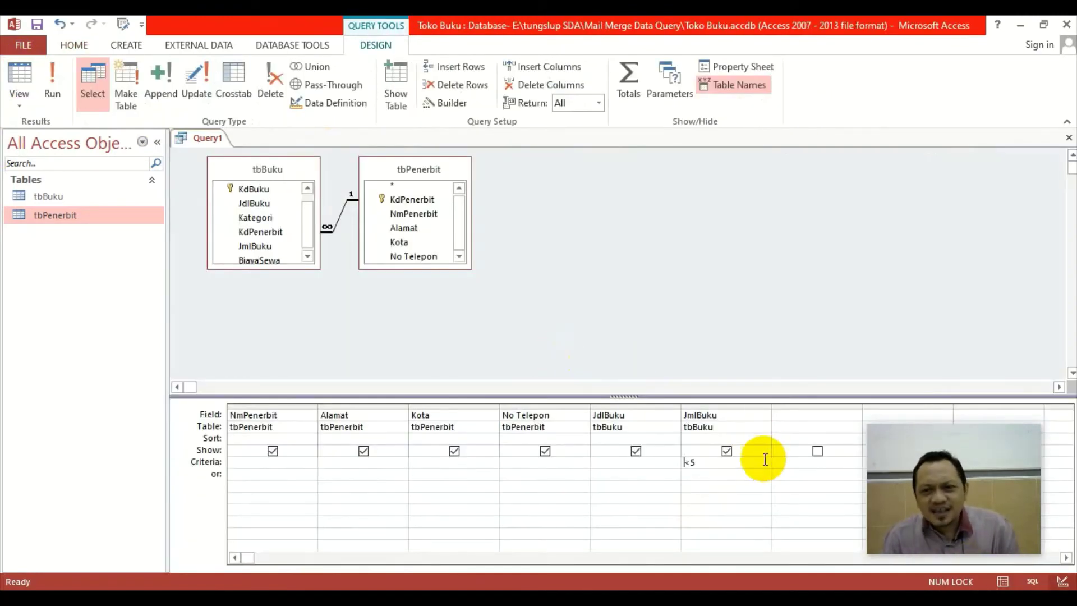
click(726, 451)
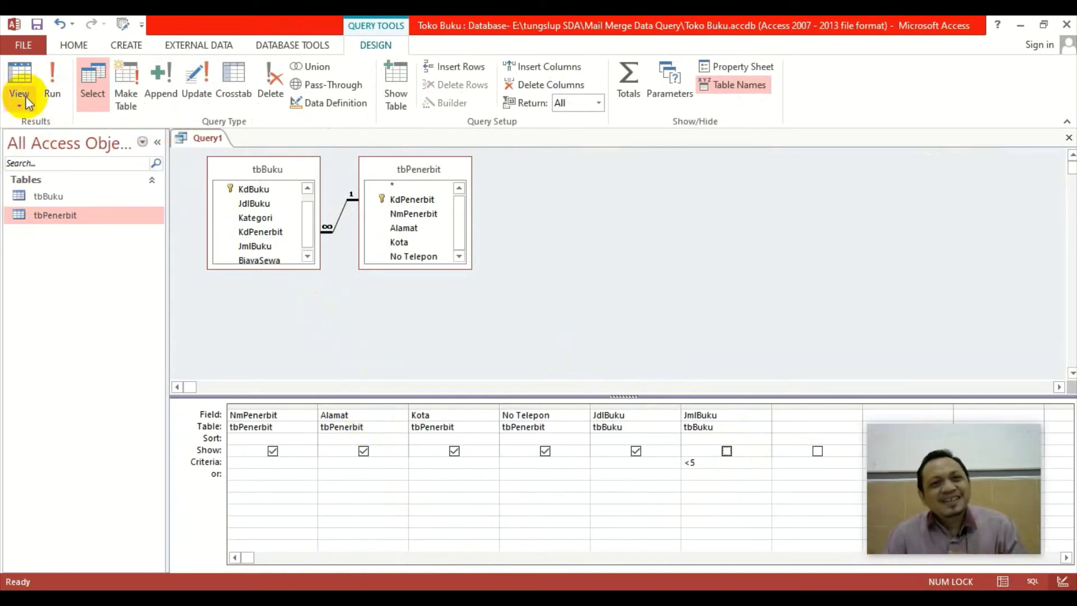
click(26, 78)
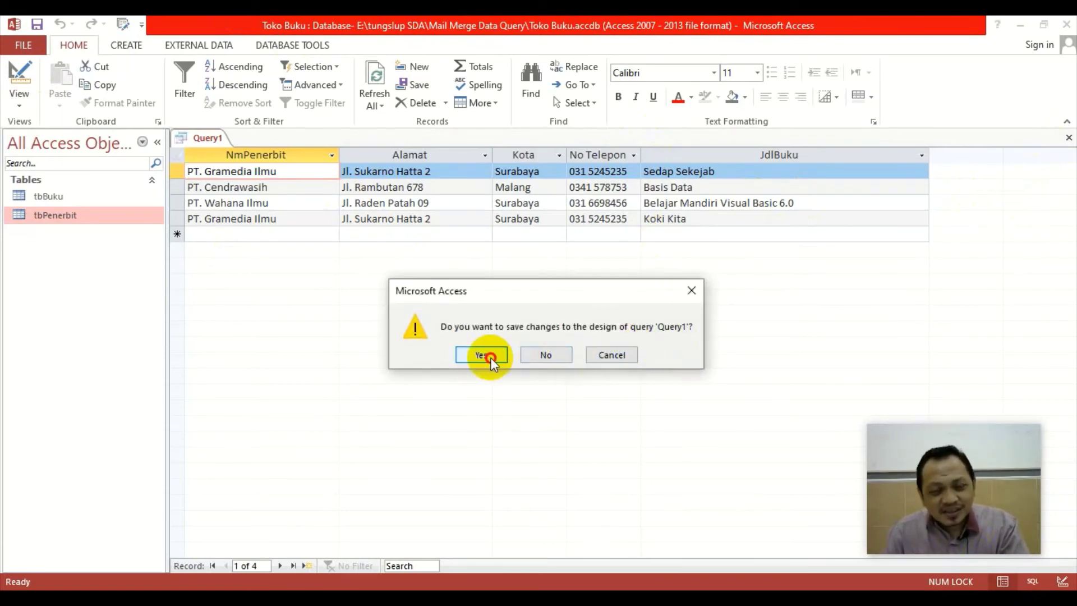
click(487, 354)
text(q_)
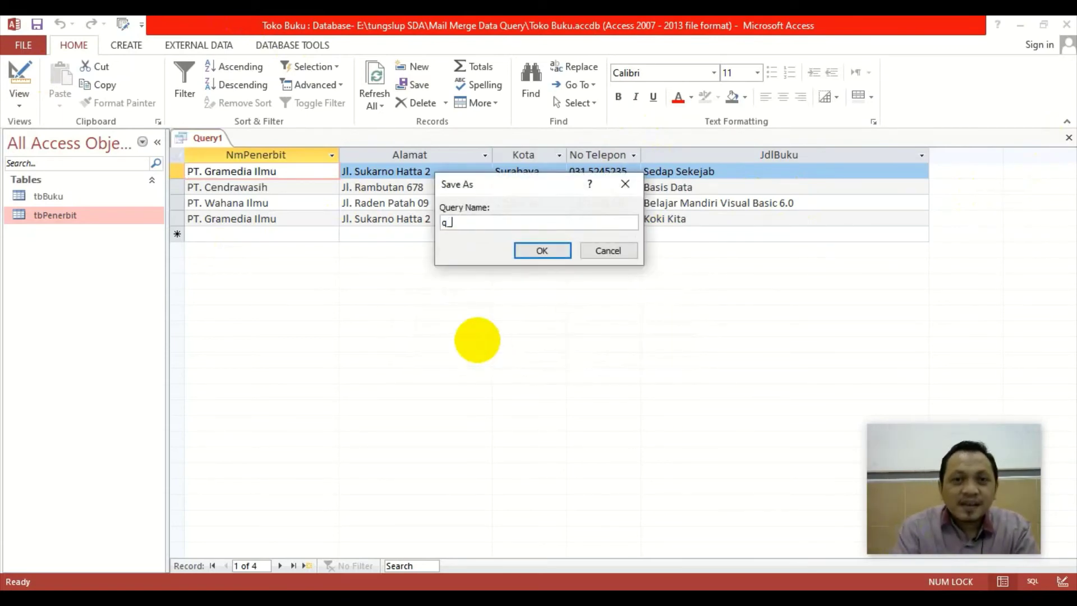
text(Data)
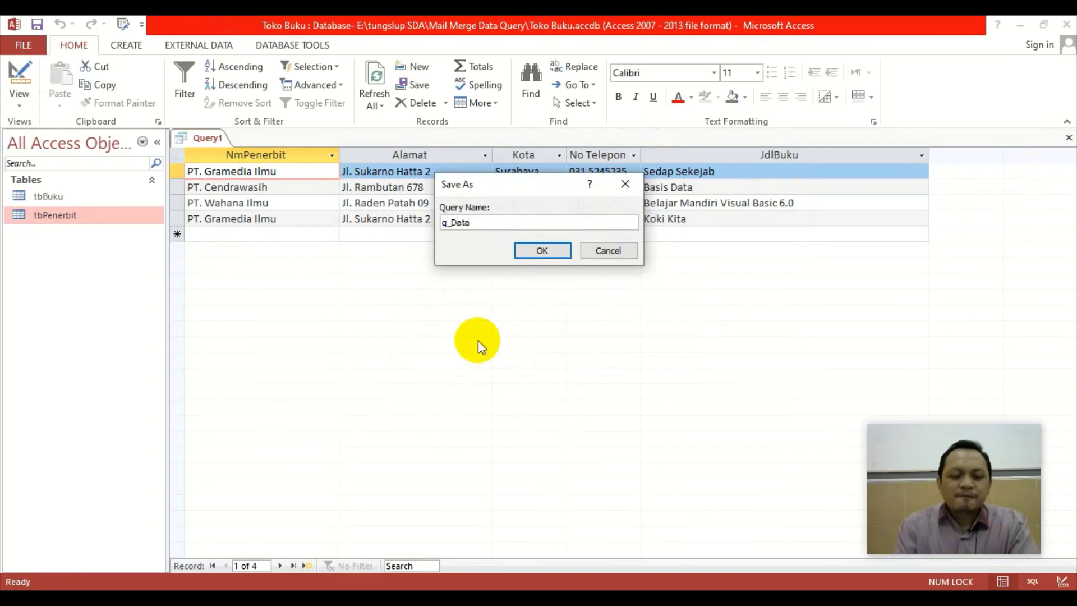
text(Surat)
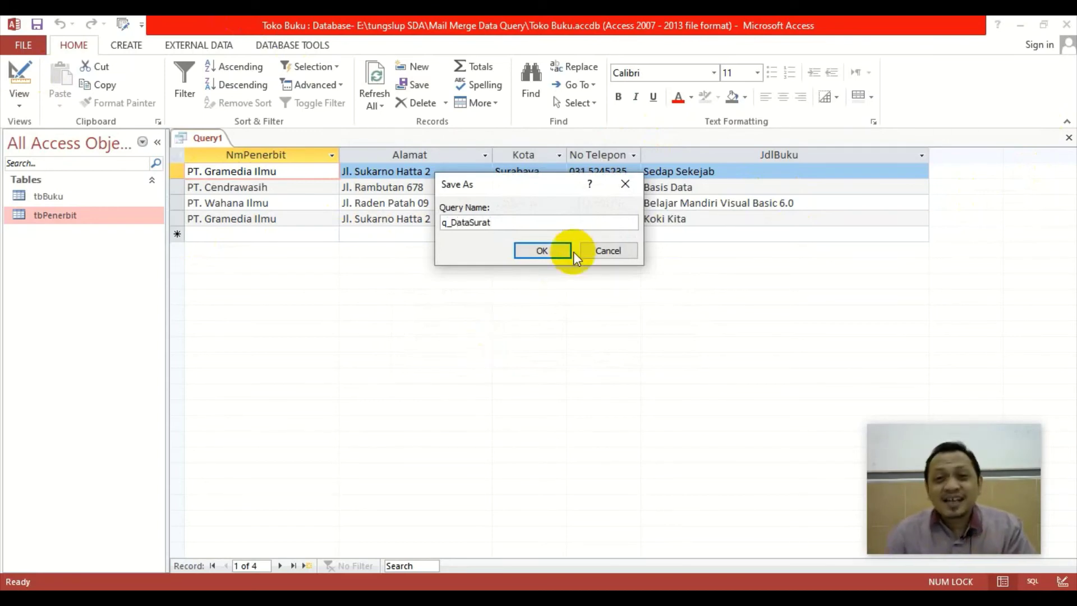
click(548, 249)
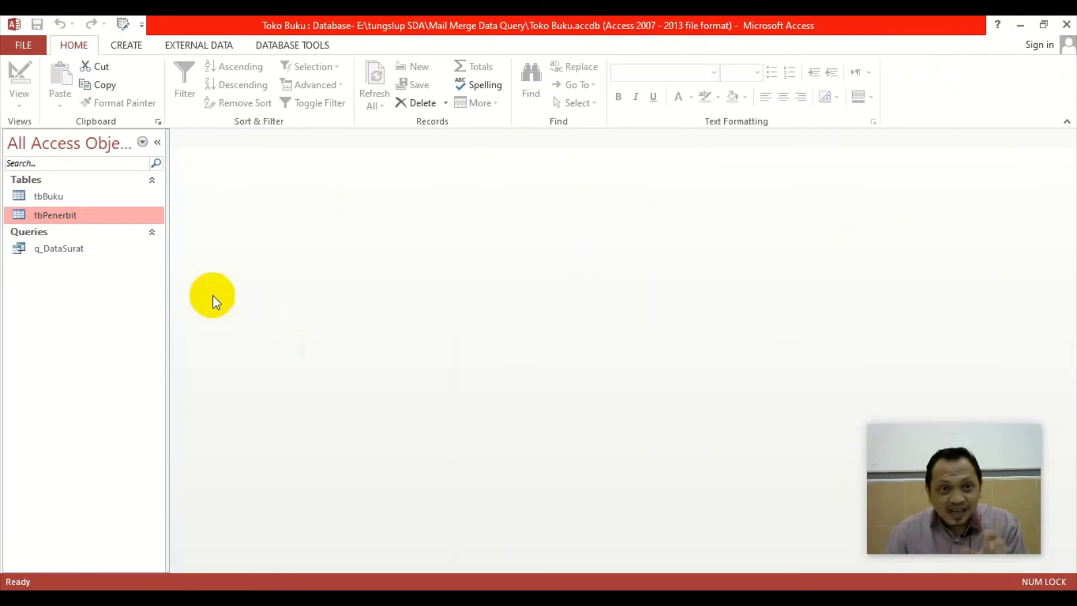
- Close the Toko Buku database and open Surat Permintaan.docx in Word
click(1067, 26)
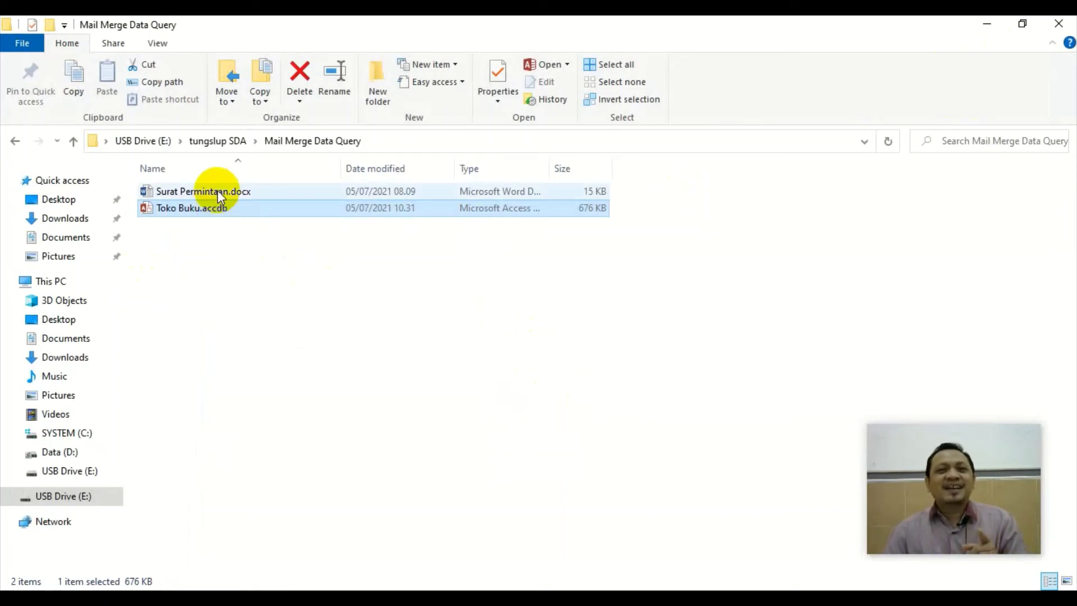
mouse_move(203, 191)
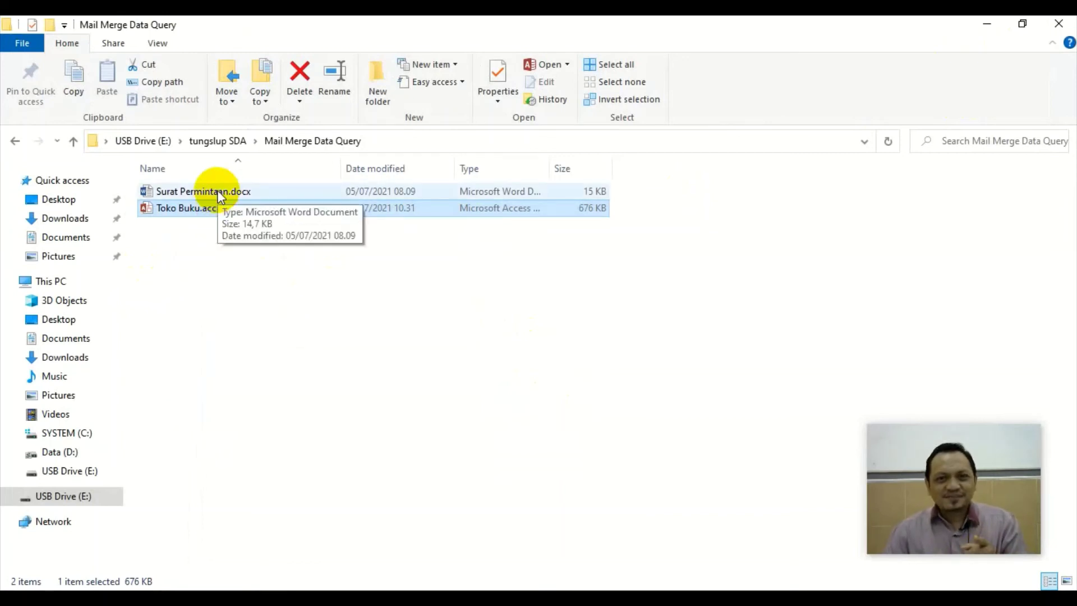
double_click(220, 192)
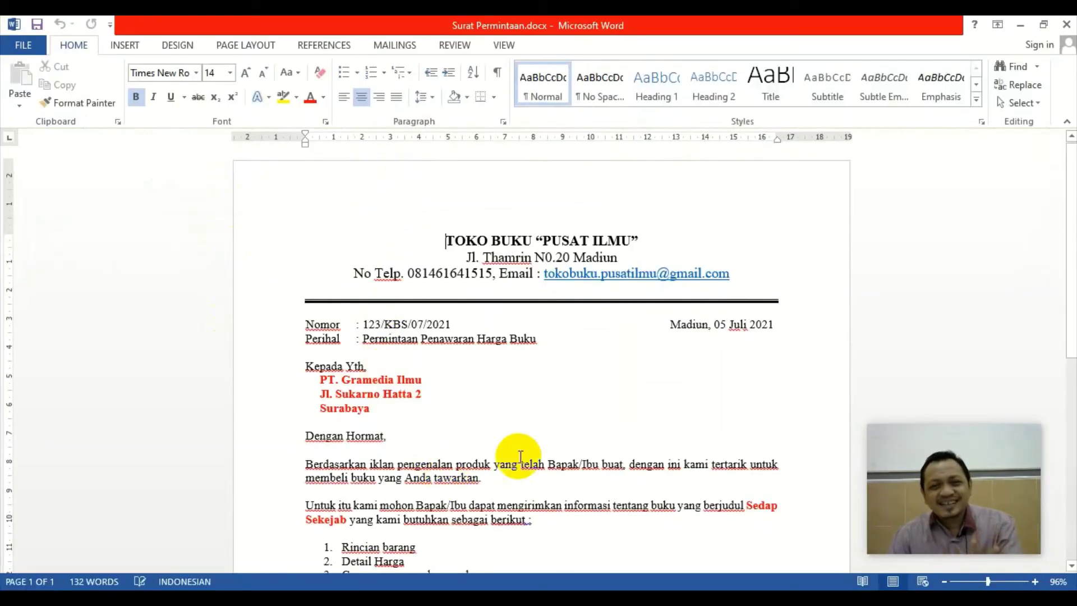
- Delete the sample recipient lines PT. Gramedia Ilmu, Jl. Sukarno Hatta 2 and Surabaya under Kepada Yth
click(507, 430)
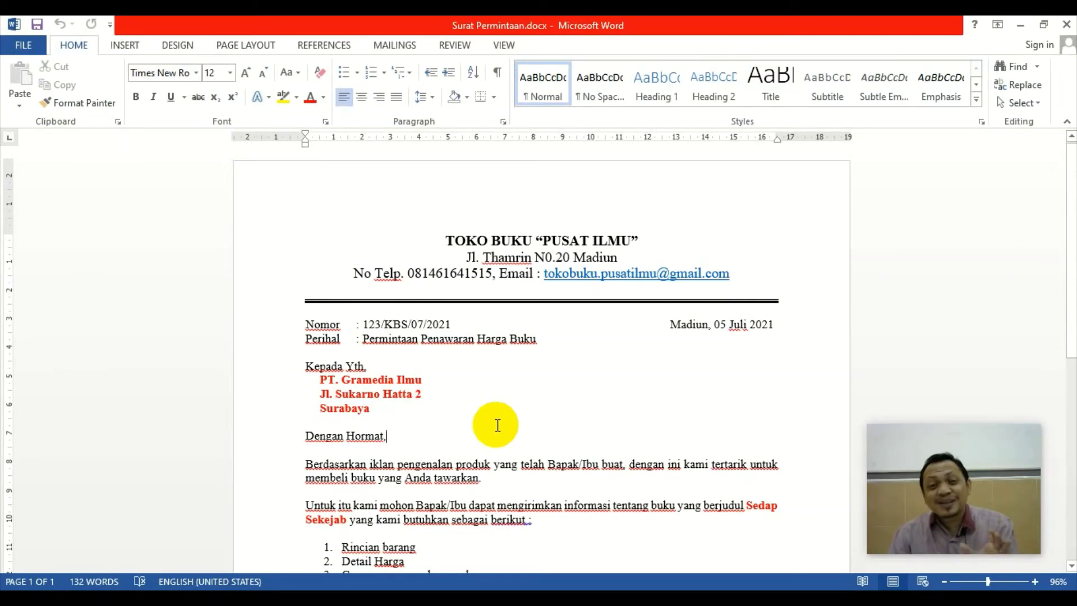
scroll(516, 337, down, 3)
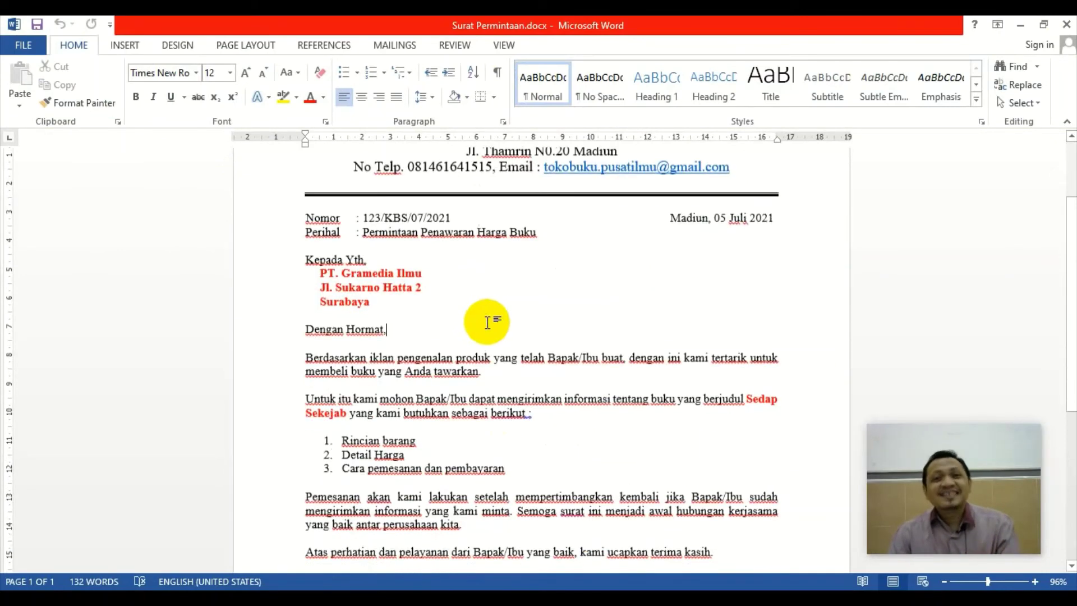
triple_click(335, 277)
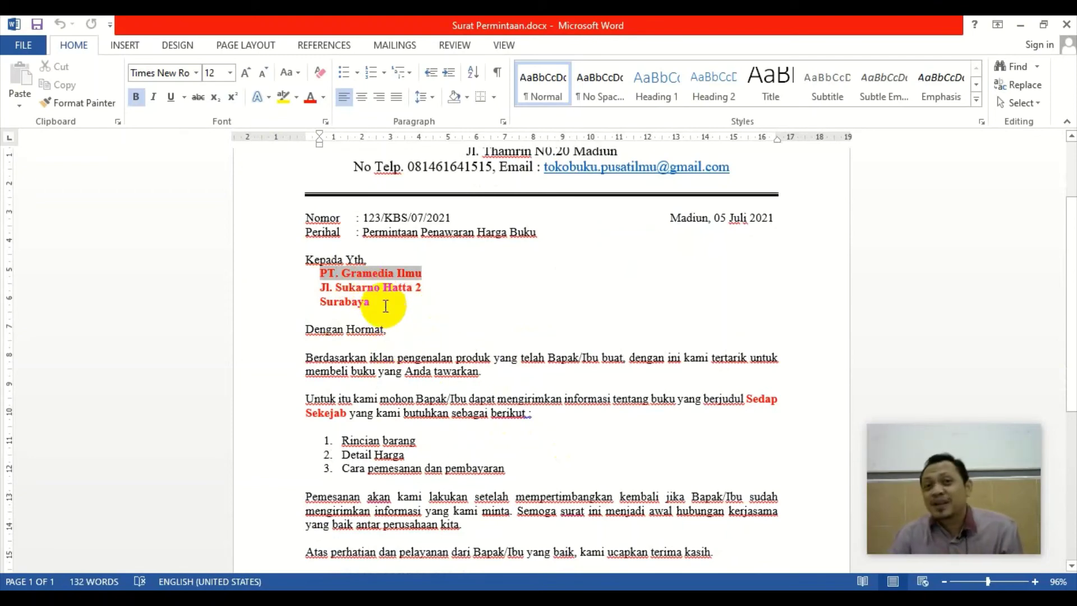
click(258, 280)
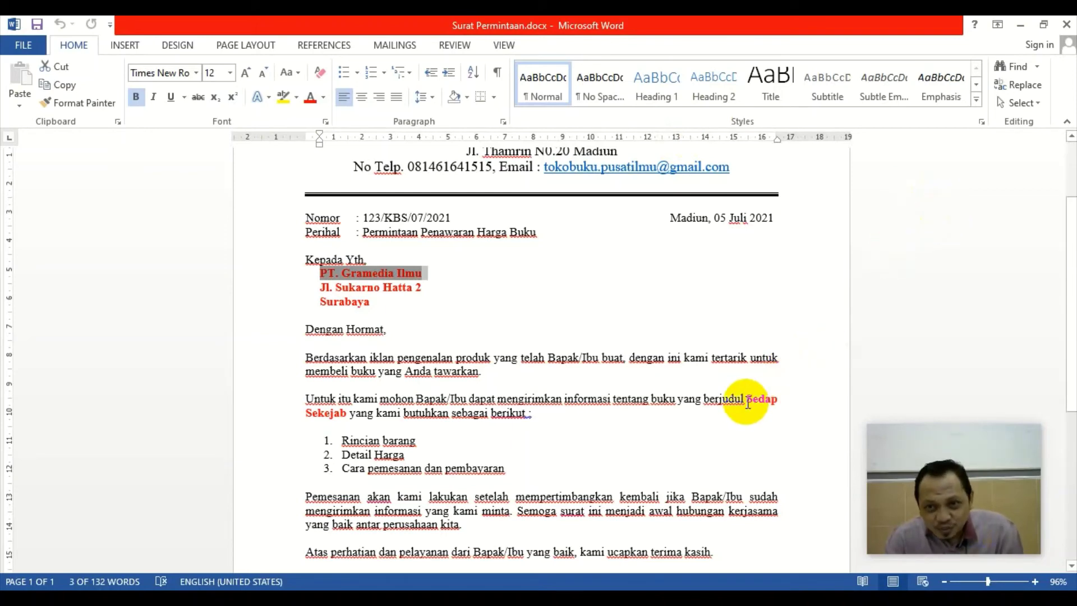
drag(746, 400, 810, 408)
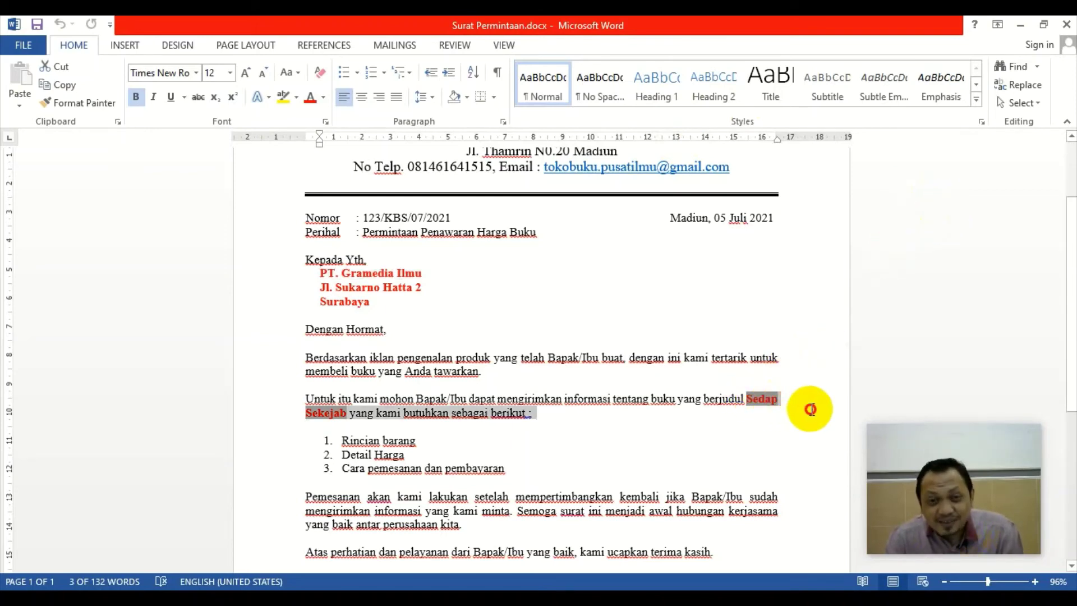
drag(809, 409, 348, 412)
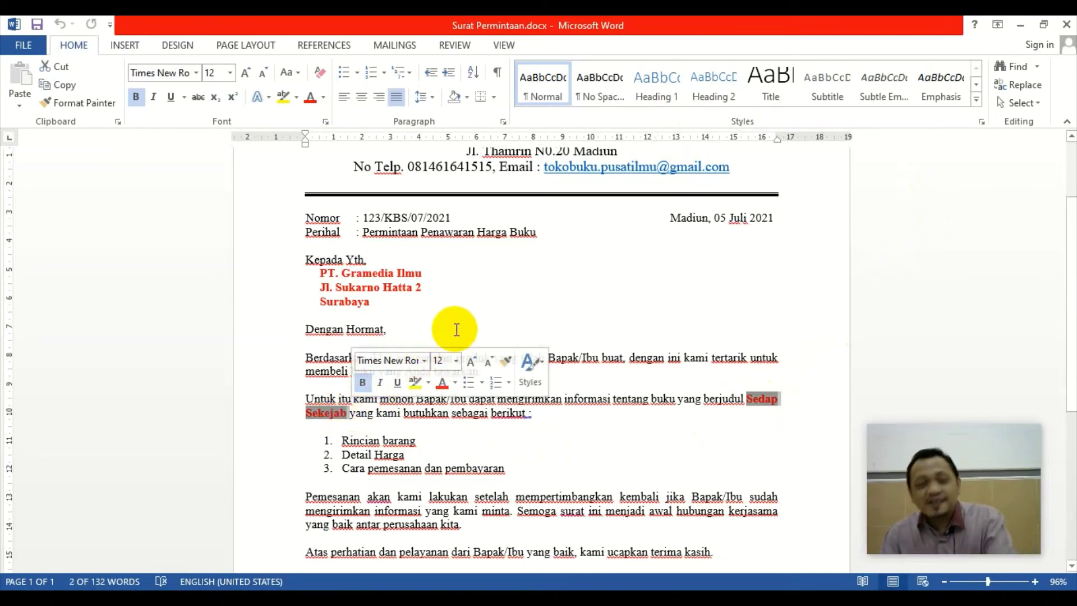
drag(284, 275, 286, 306)
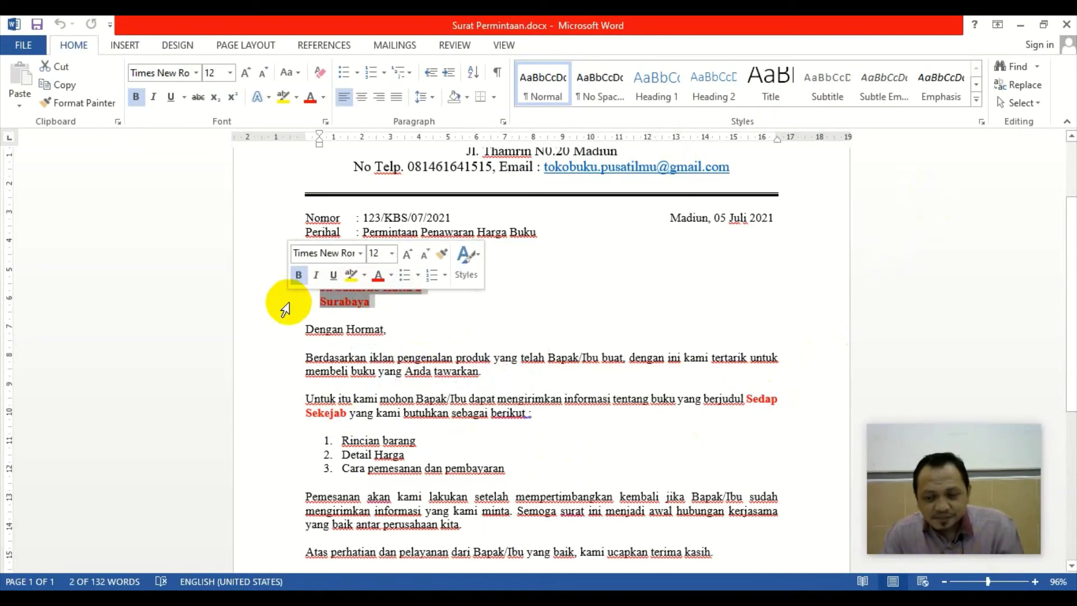
key(Delete)
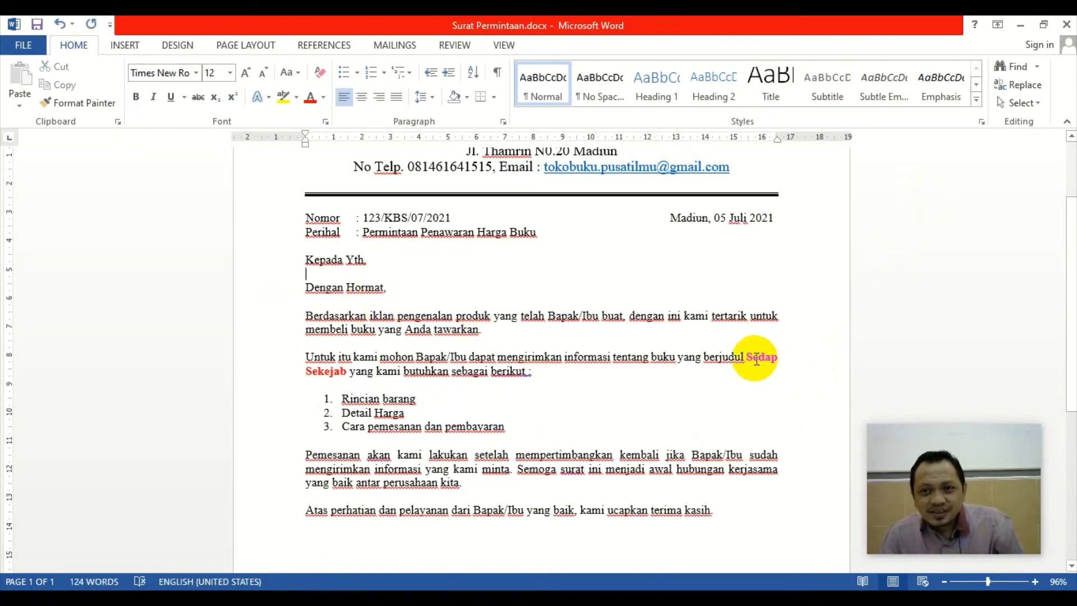
- Delete the sample book title Sedap Sekejab after "berjudul"
drag(747, 356, 346, 371)
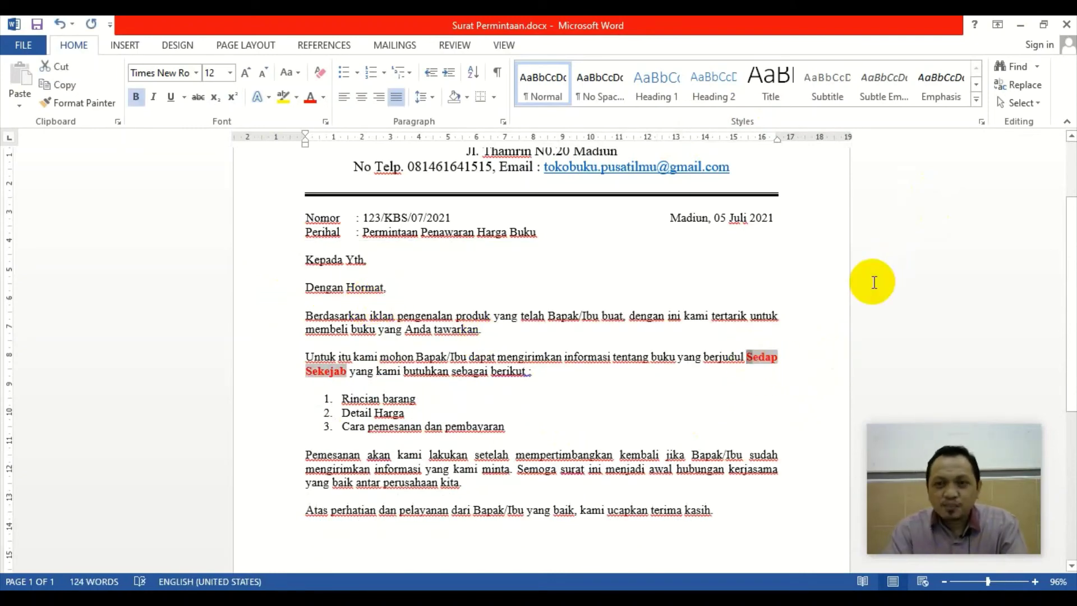
key(ctrl+shift+Right)
key(ctrl+shift+Left)
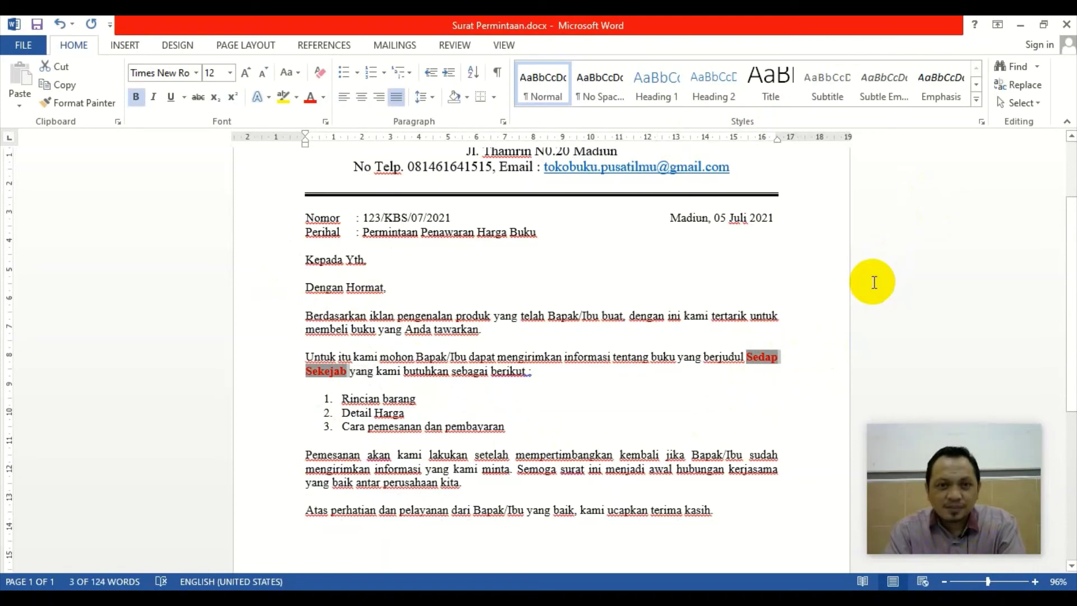
key(Delete)
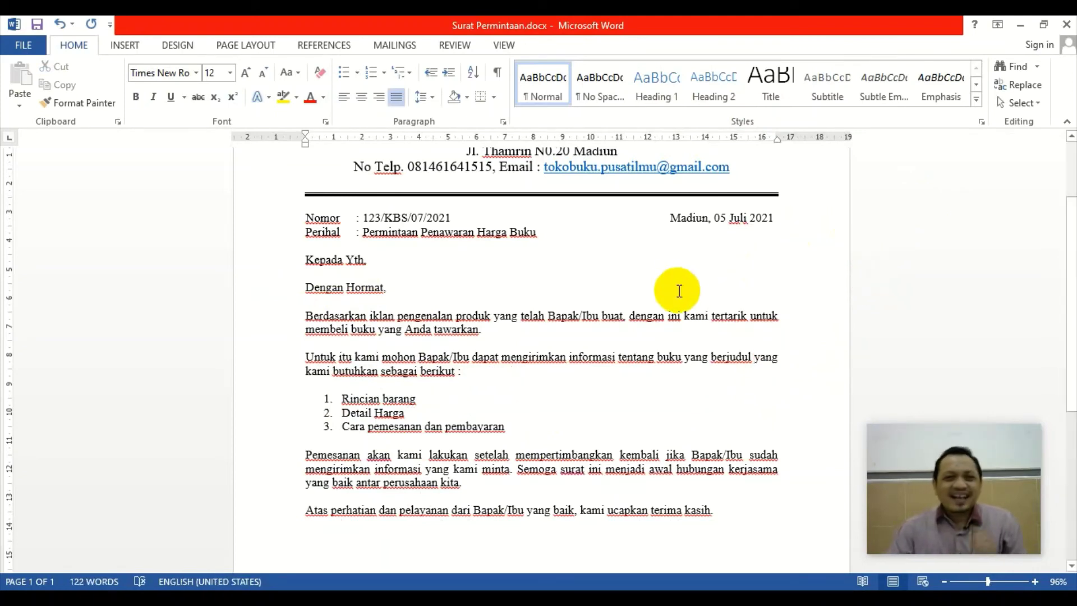
scroll(593, 283, up, 2)
scroll(572, 284, up, 2)
scroll(567, 359, down, 5)
scroll(556, 370, up, 4)
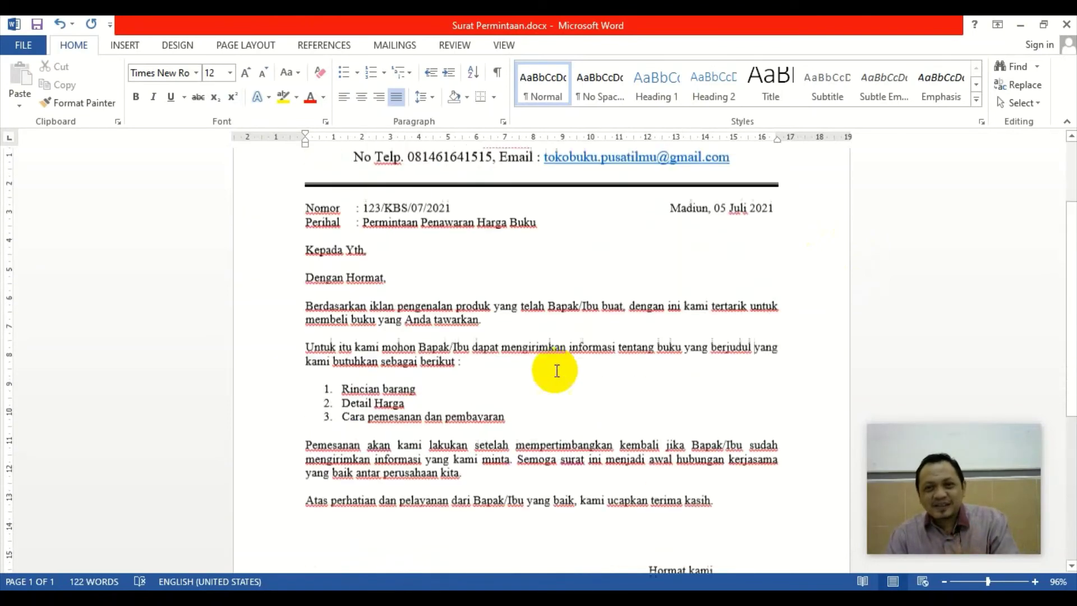
scroll(533, 375, up, 1)
scroll(488, 373, up, 1)
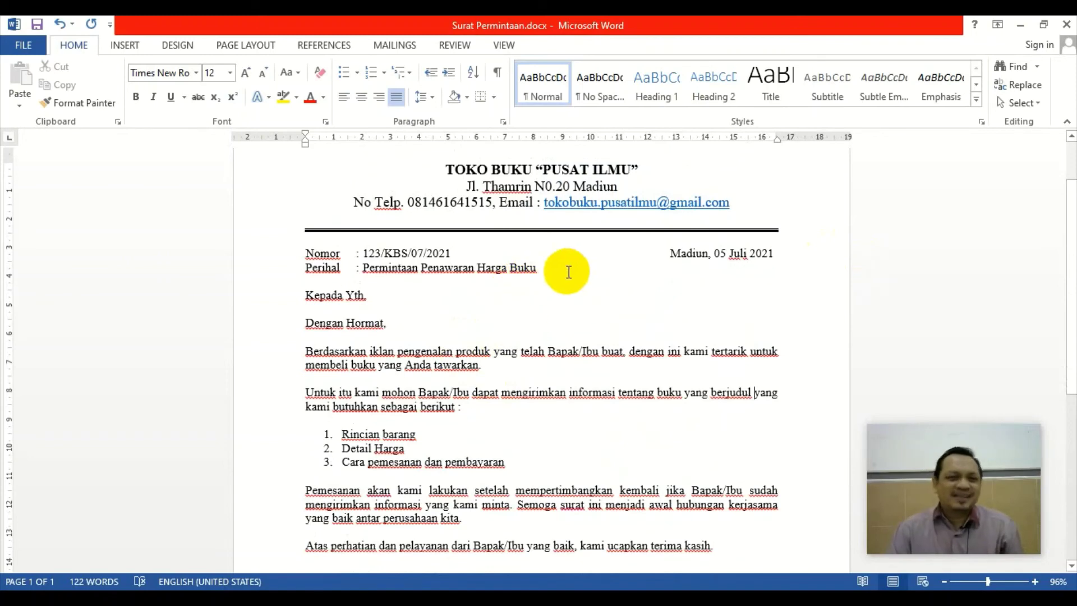
click(504, 351)
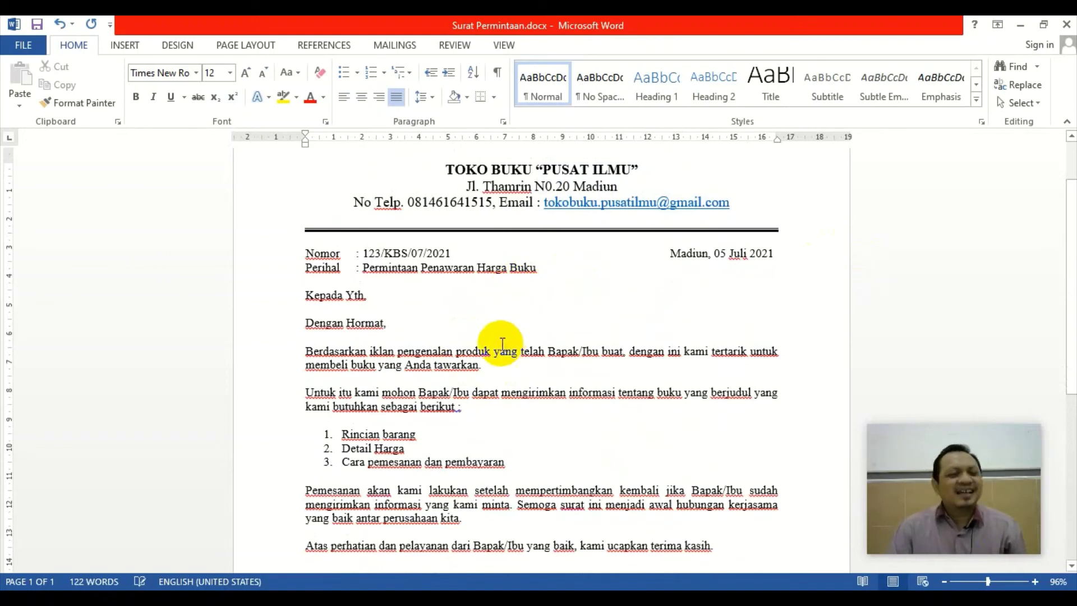
- Use Toko Buku.accdb from E:\tungslup SDA\Mail Merge Data Query as the existing recipient list, choosing q_DataSurat
click(396, 45)
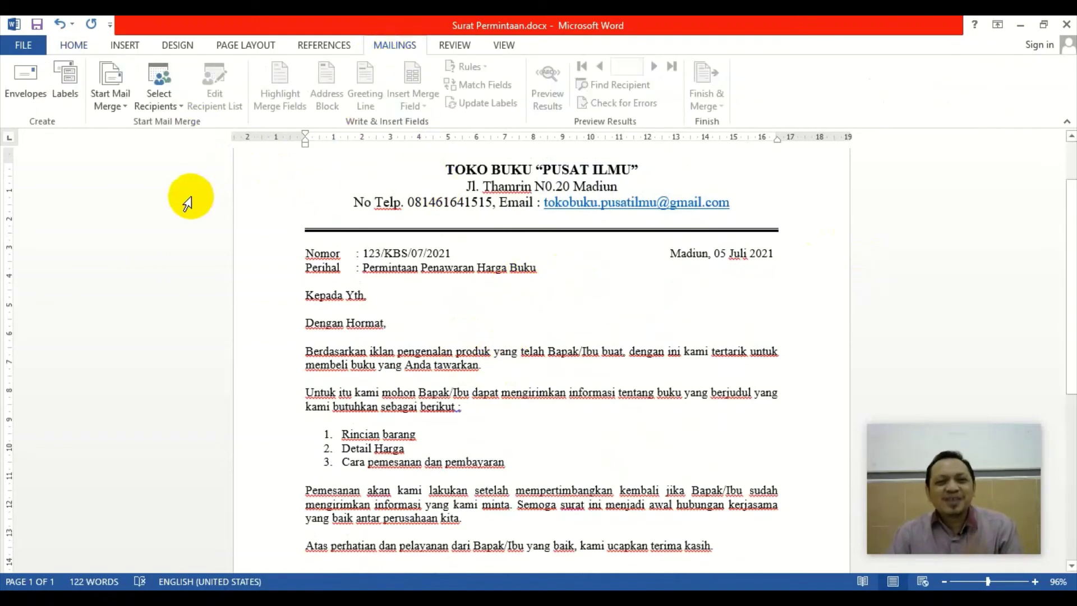
click(166, 106)
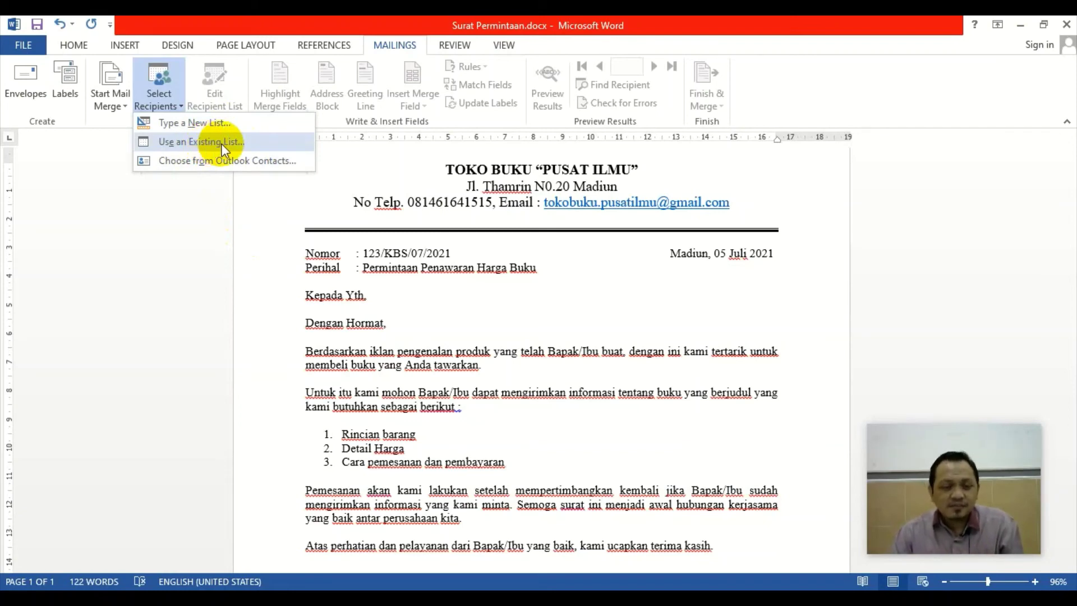
click(222, 144)
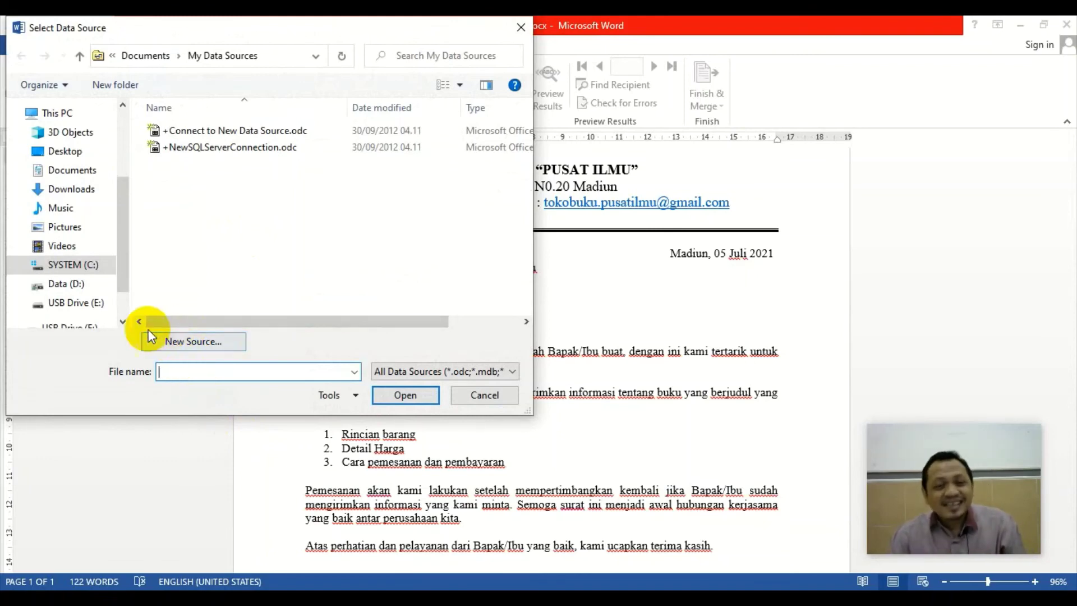
click(84, 303)
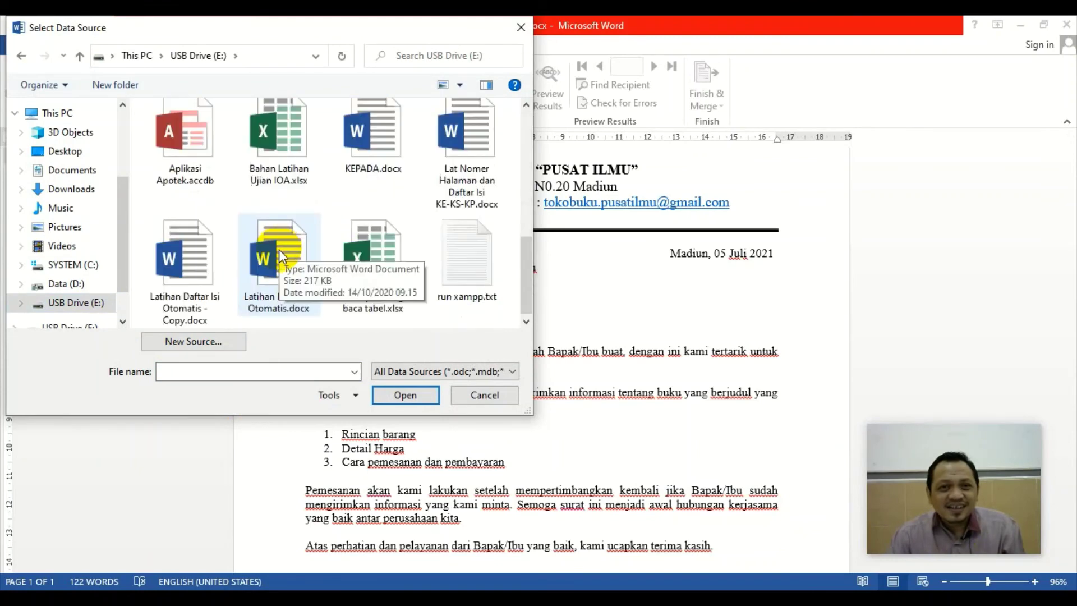
scroll(278, 255, up, 3)
double_click(495, 164)
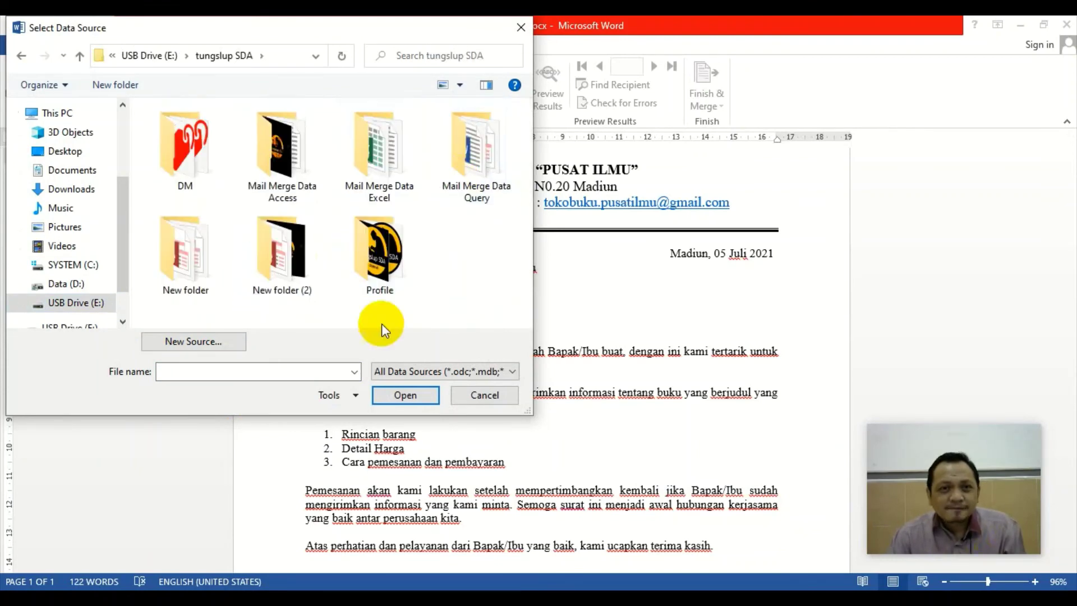
double_click(470, 178)
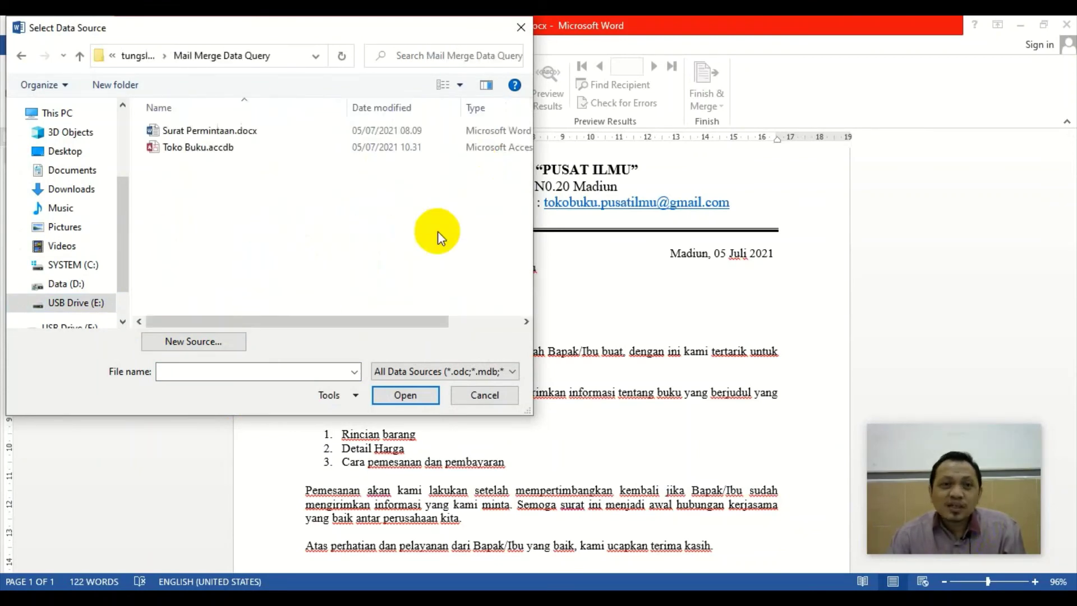
click(213, 158)
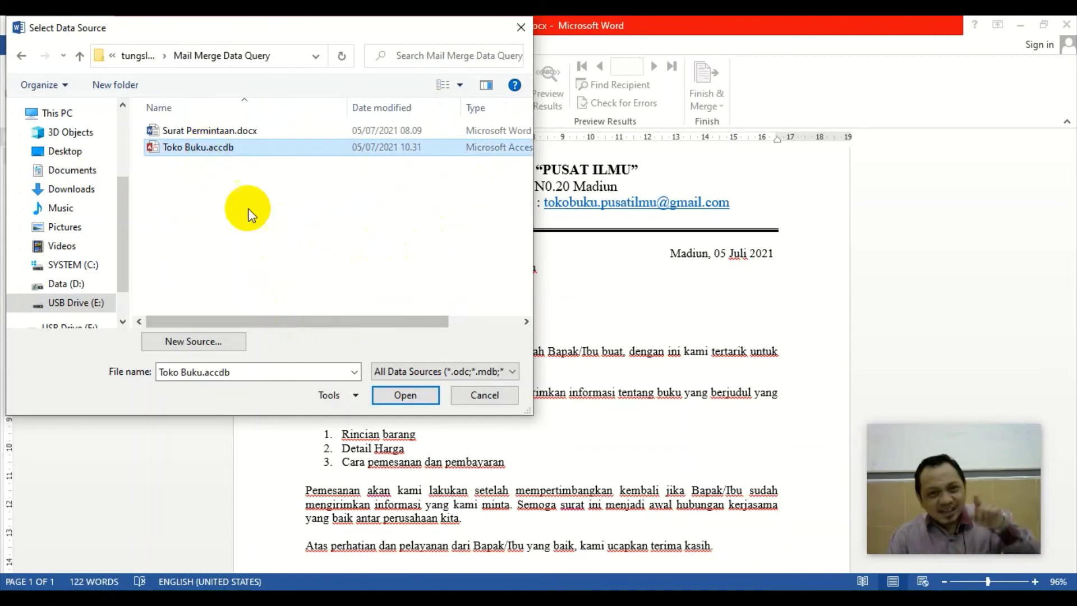
click(406, 394)
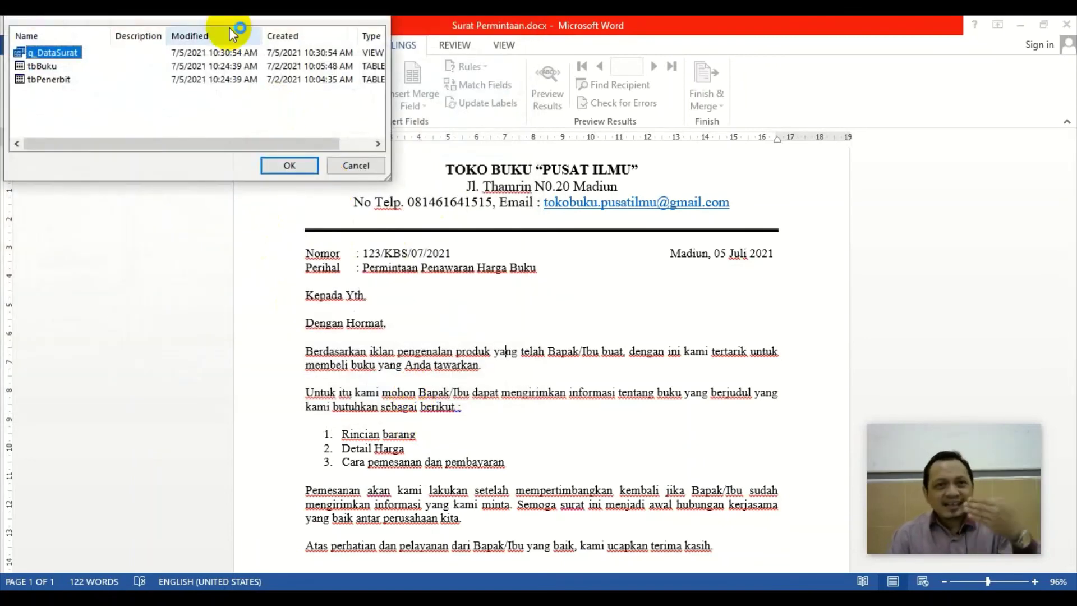
drag(224, 17, 625, 188)
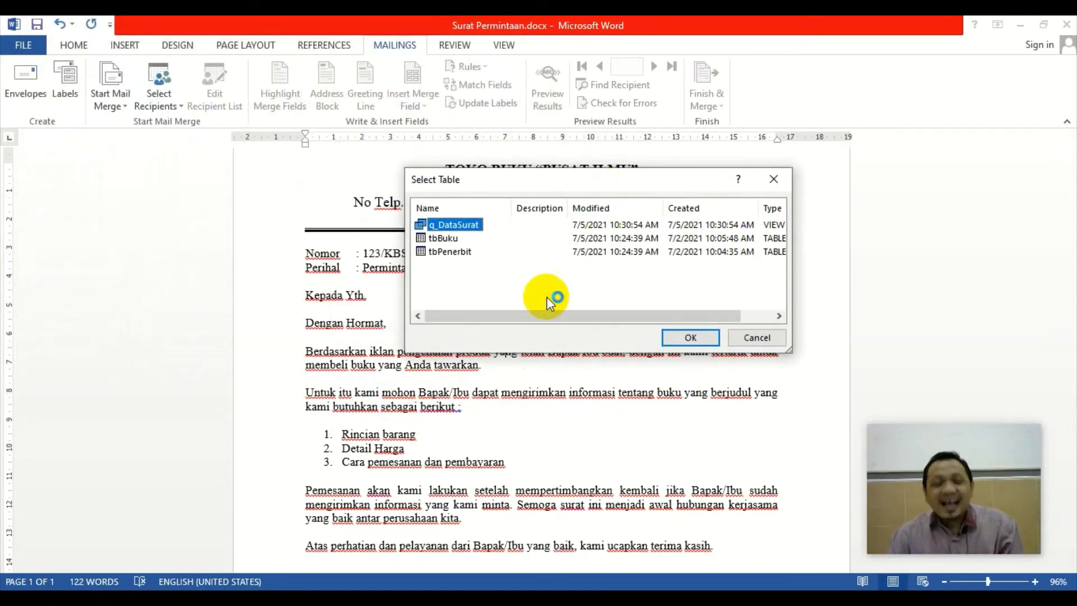
click(477, 226)
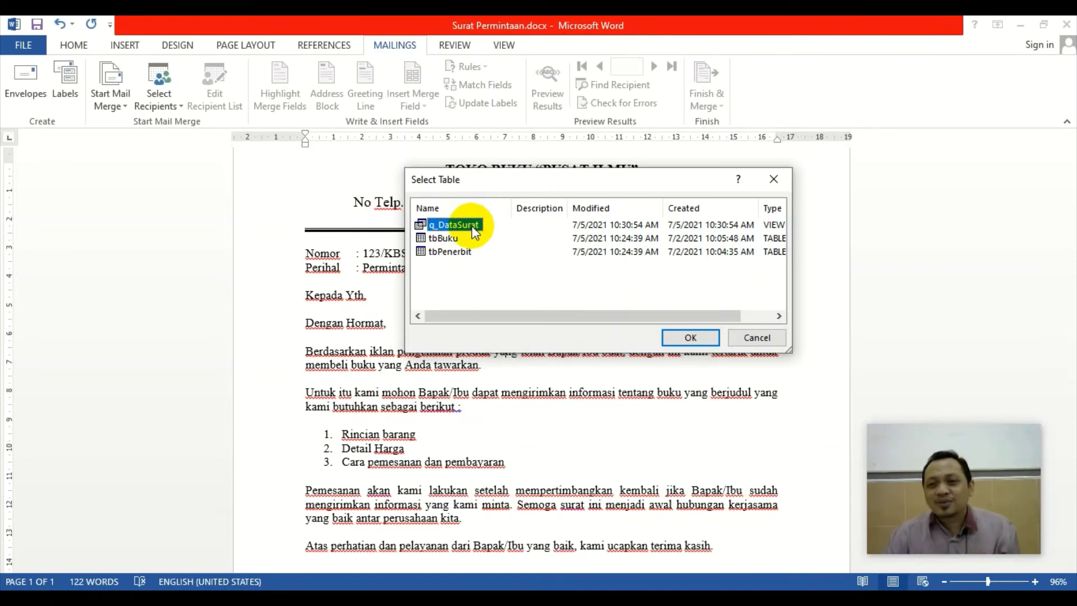
click(689, 337)
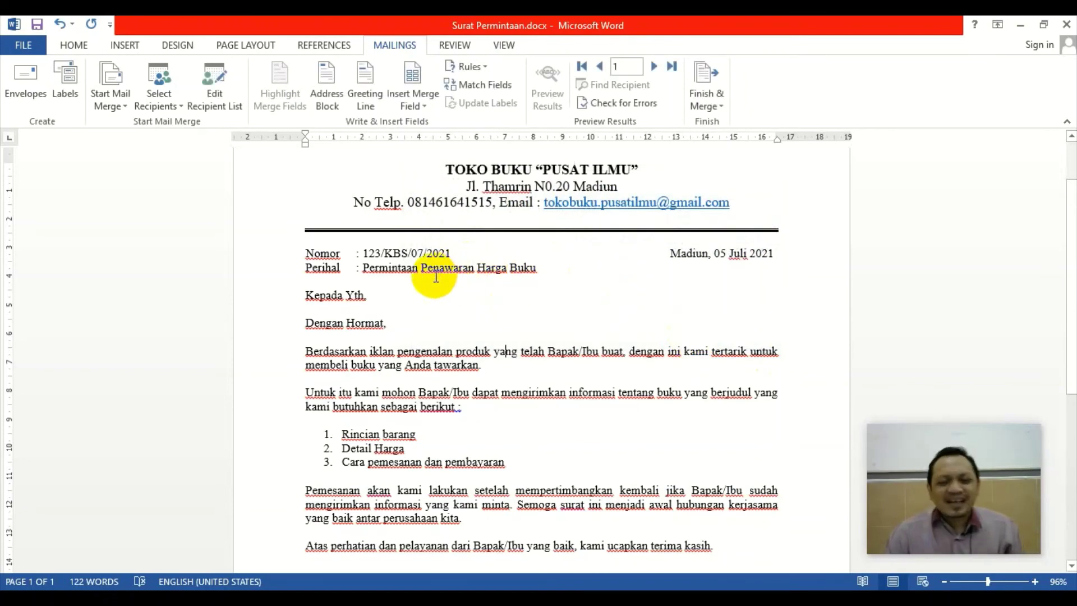
- Add an indented new line below "Dengan Hormat," holding the «NmPenerbit» merge field
click(352, 338)
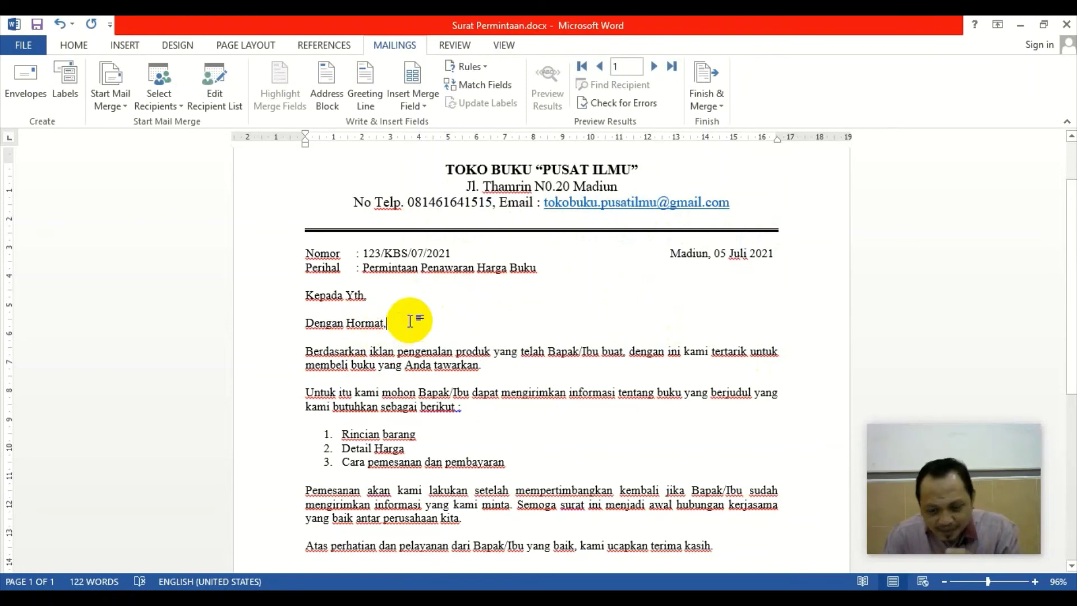
key(Return)
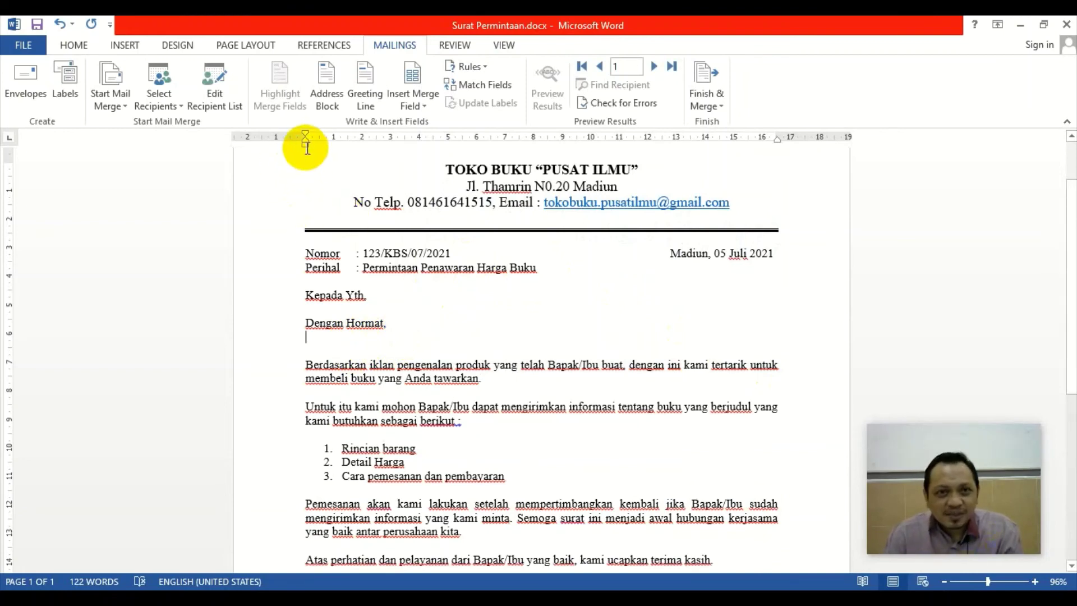
drag(305, 144, 318, 143)
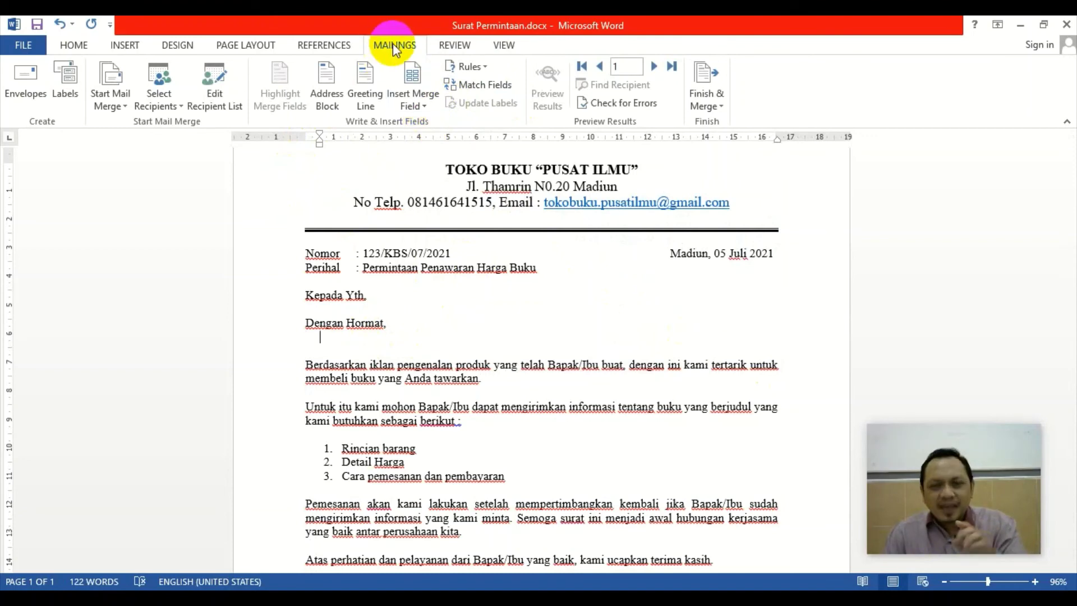
click(421, 105)
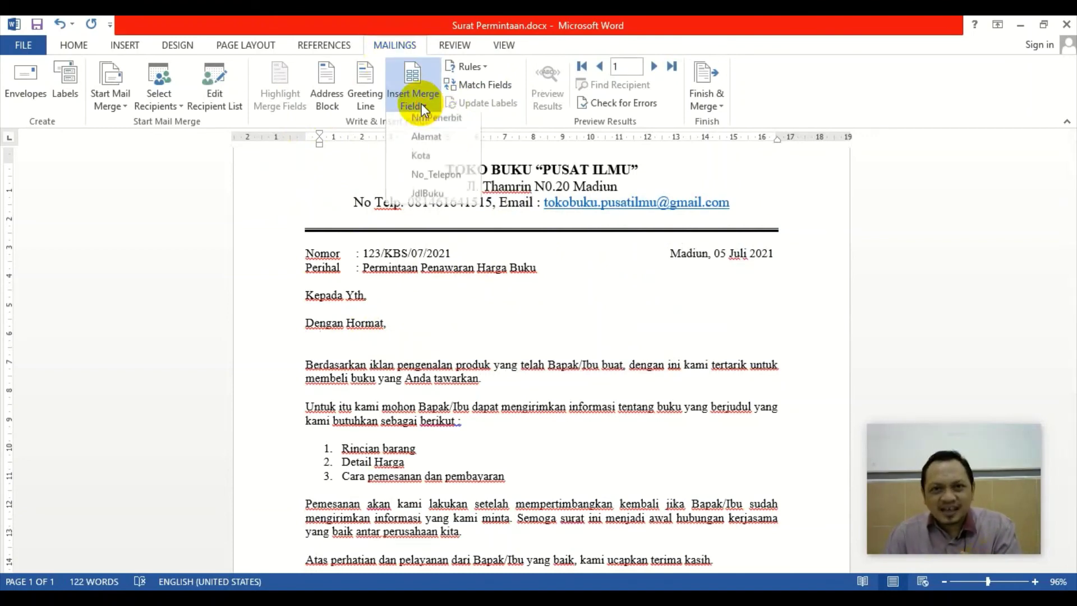
click(429, 125)
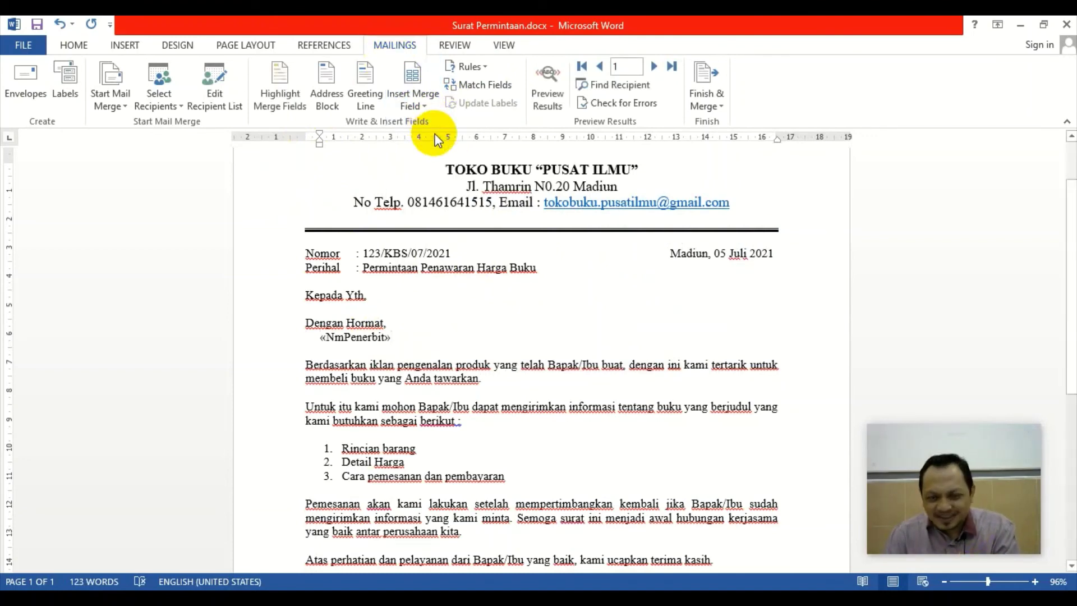
- Add «Alamat», «Kota» and «No_Telepon» merge fields on separate lines beneath «NmPenerbit»
key(Return)
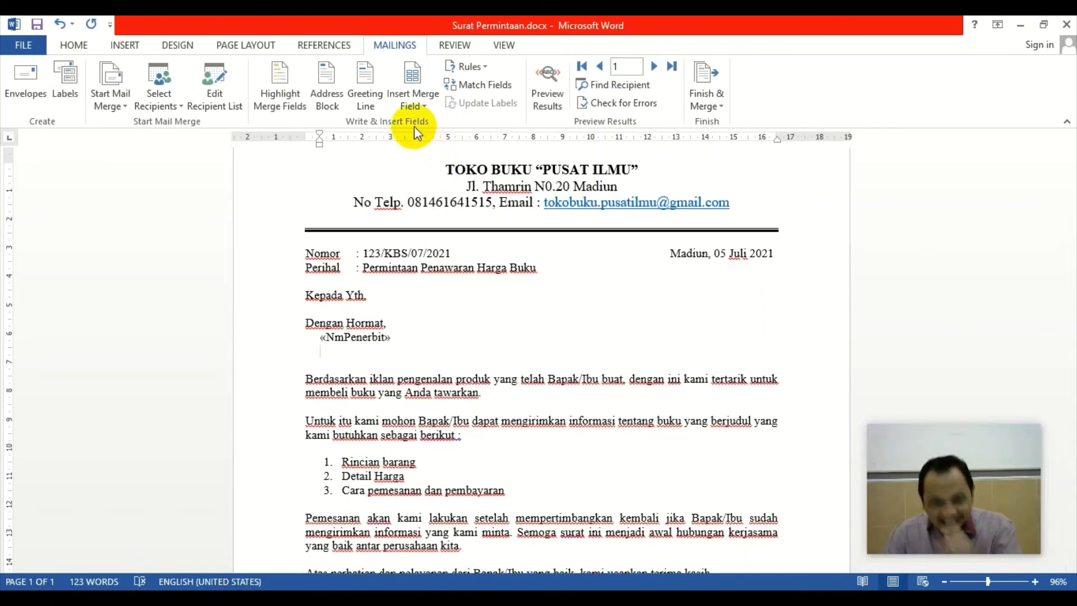
click(418, 106)
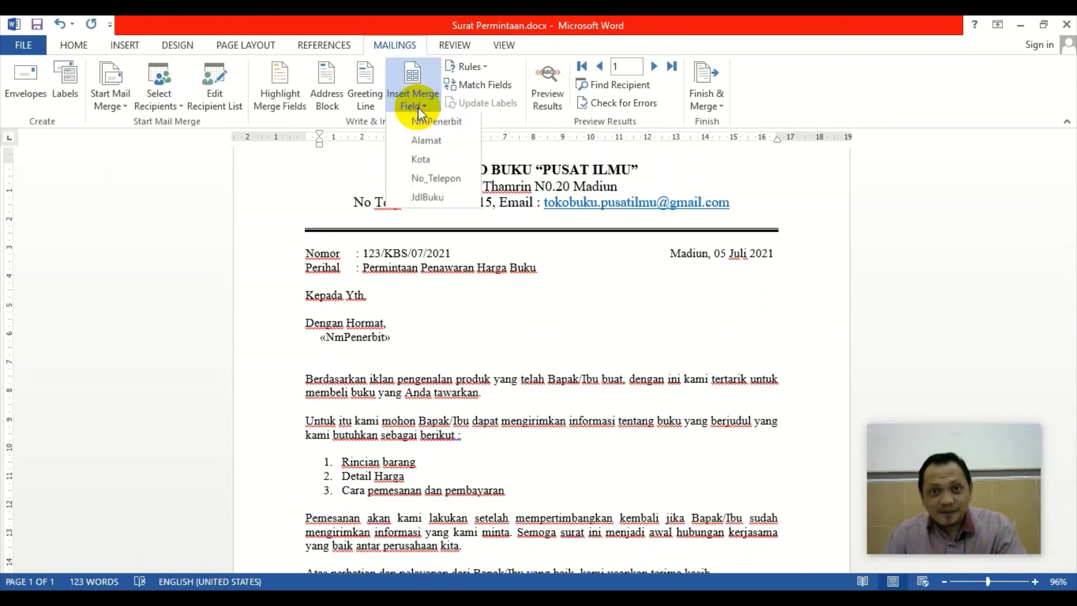
click(427, 146)
key(Return)
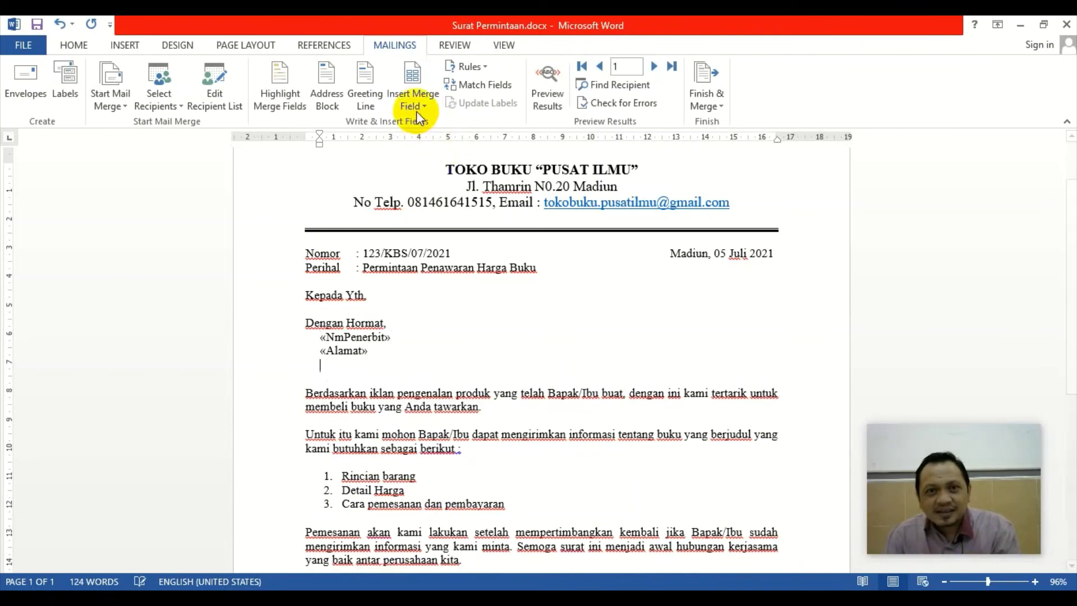
click(417, 108)
click(424, 160)
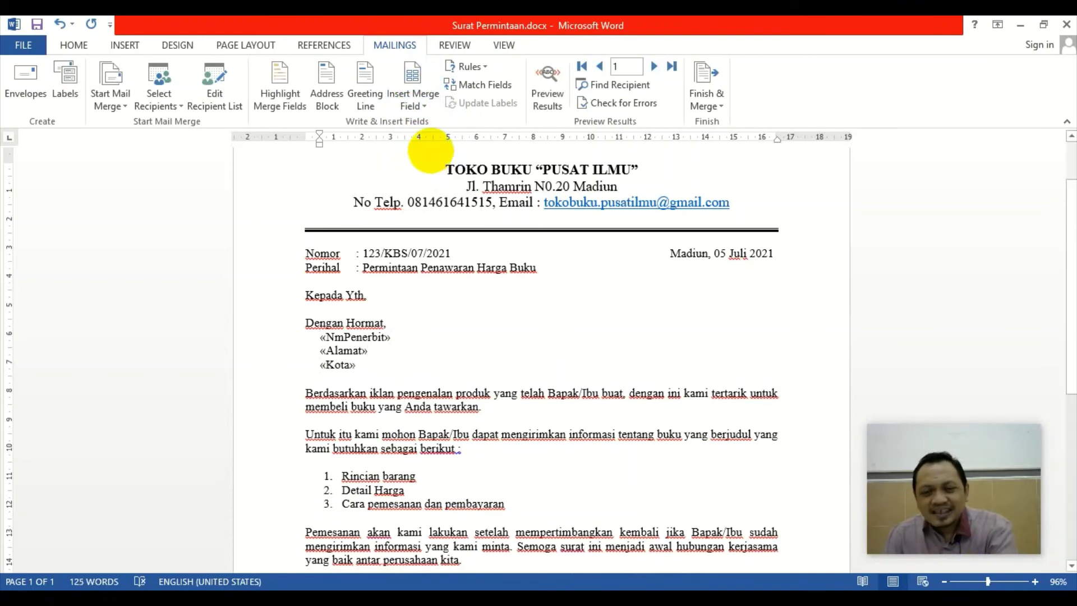
key(Return)
click(416, 104)
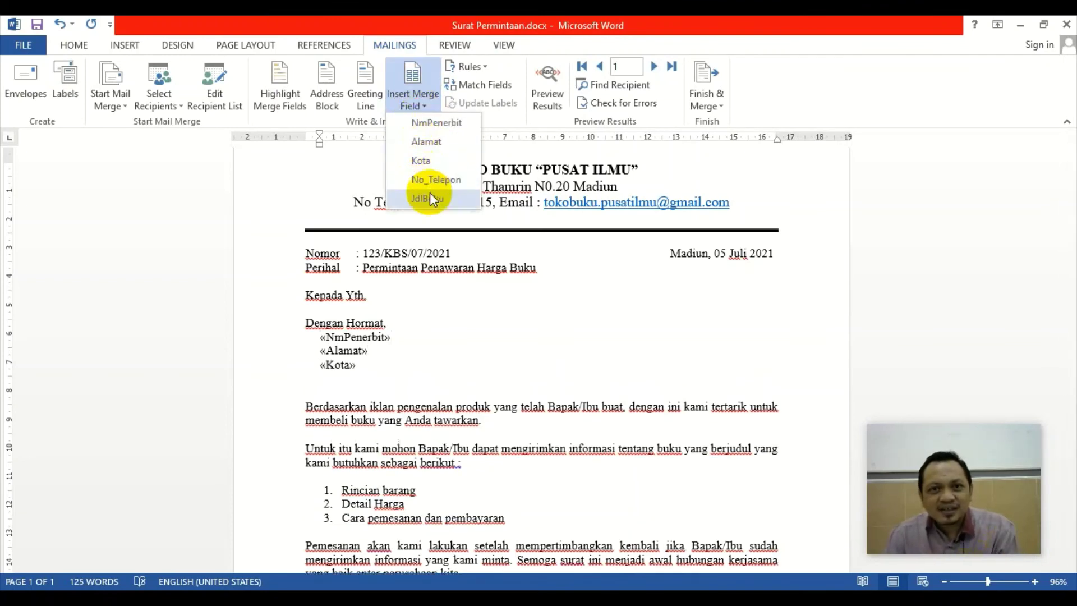
click(432, 181)
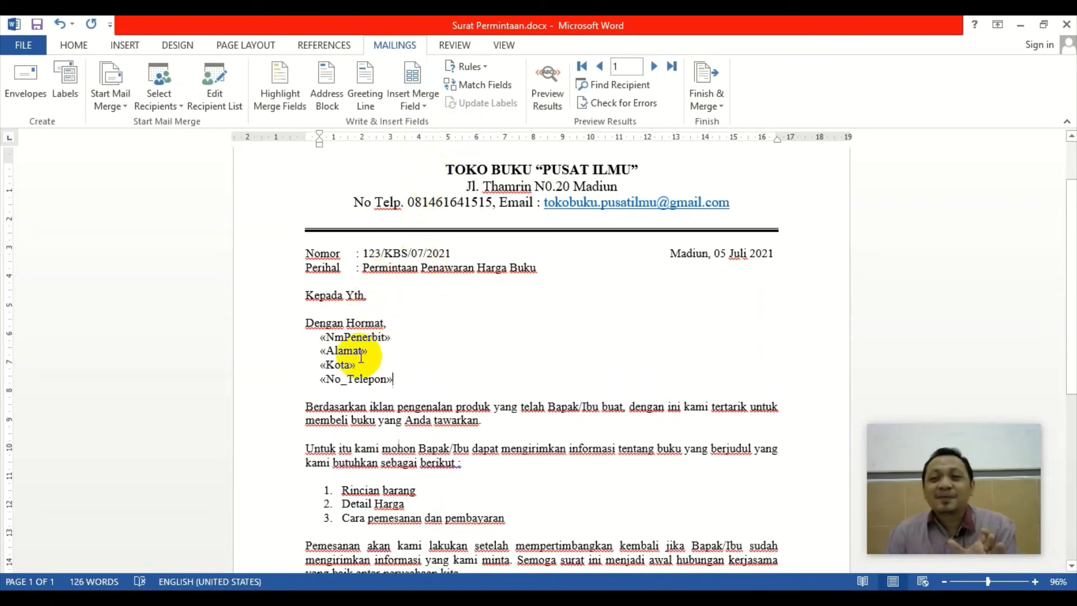
scroll(387, 339, down, 1)
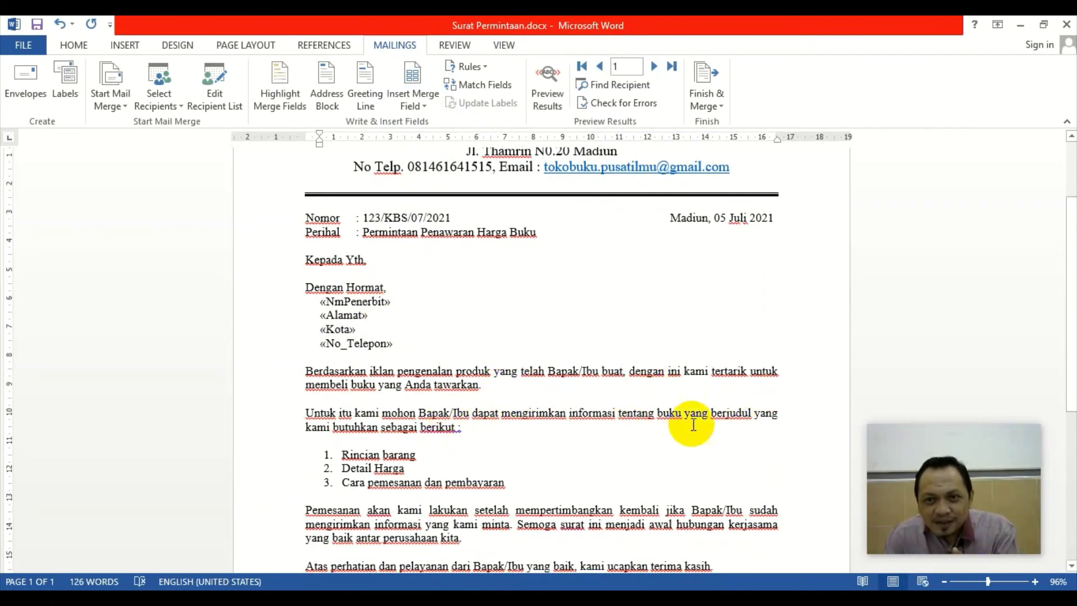
- Insert the «JdlBuku» merge field right after the word "berjudul"
click(810, 294)
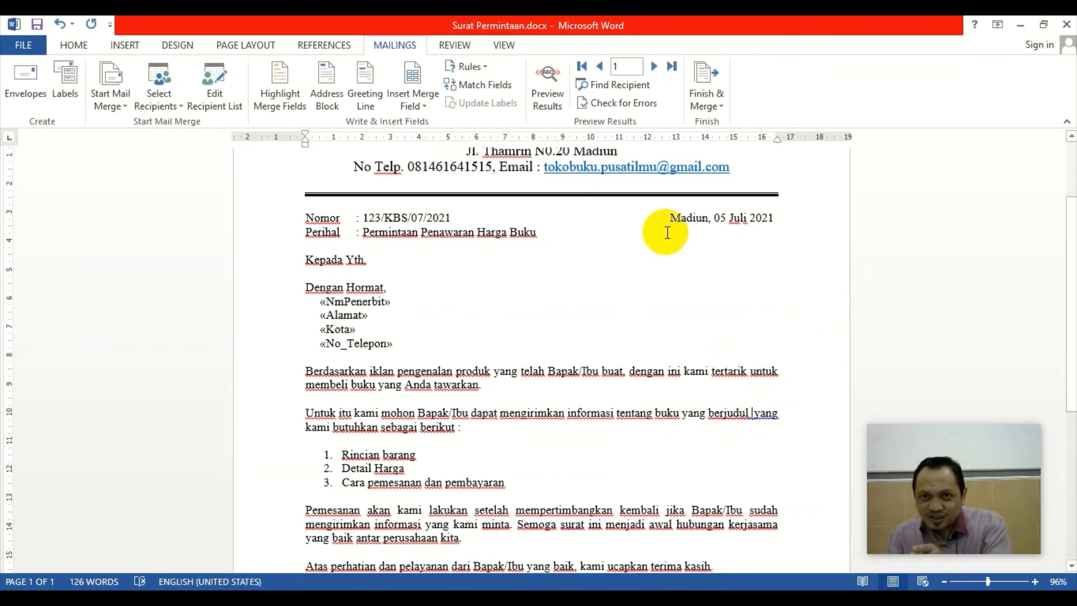
click(425, 106)
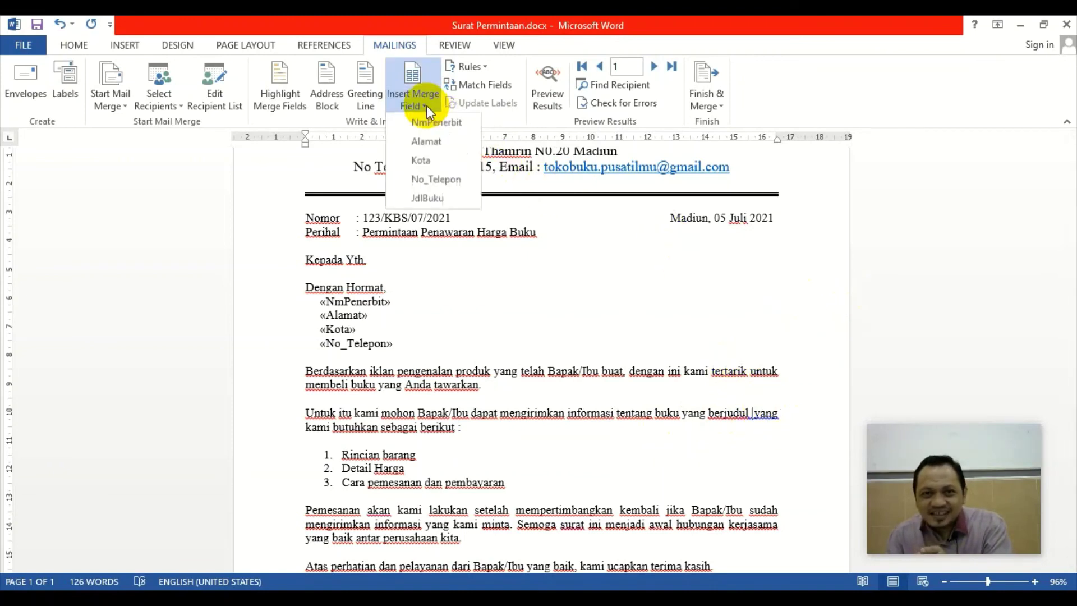
click(451, 196)
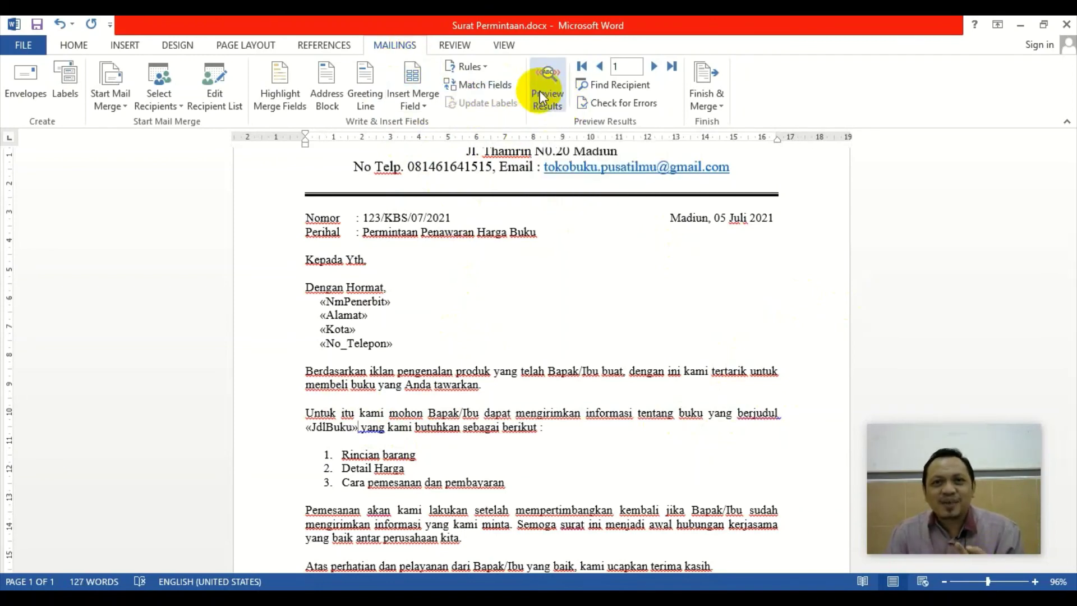
click(543, 90)
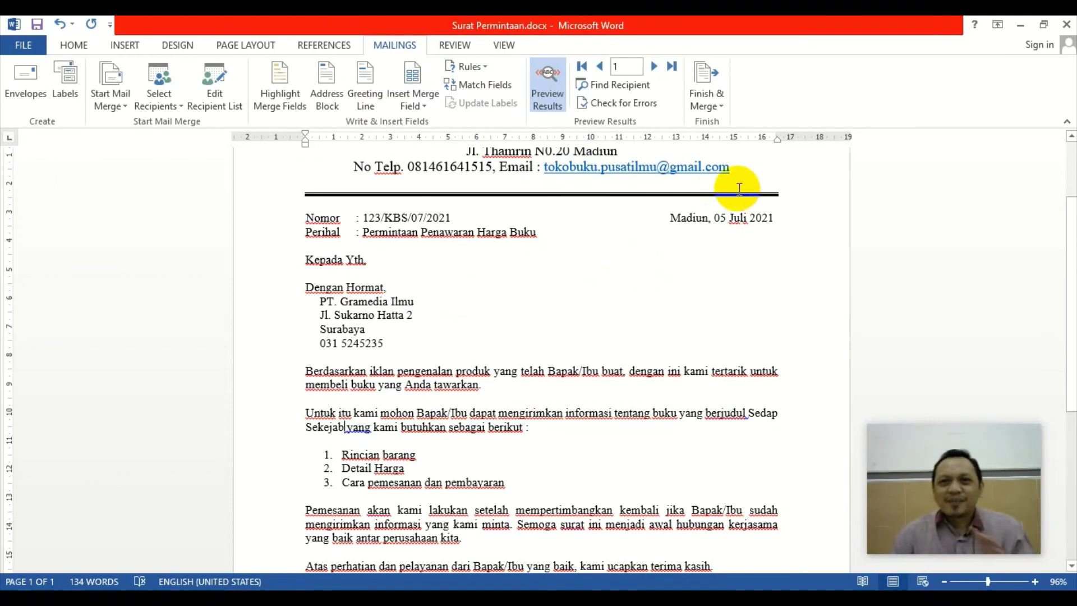
click(674, 65)
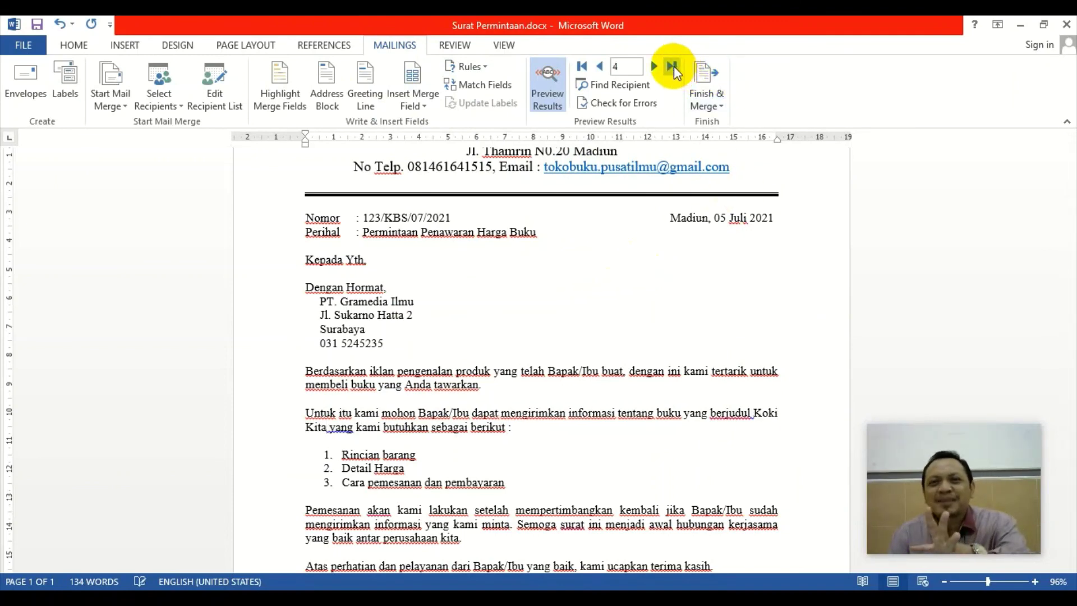
click(581, 66)
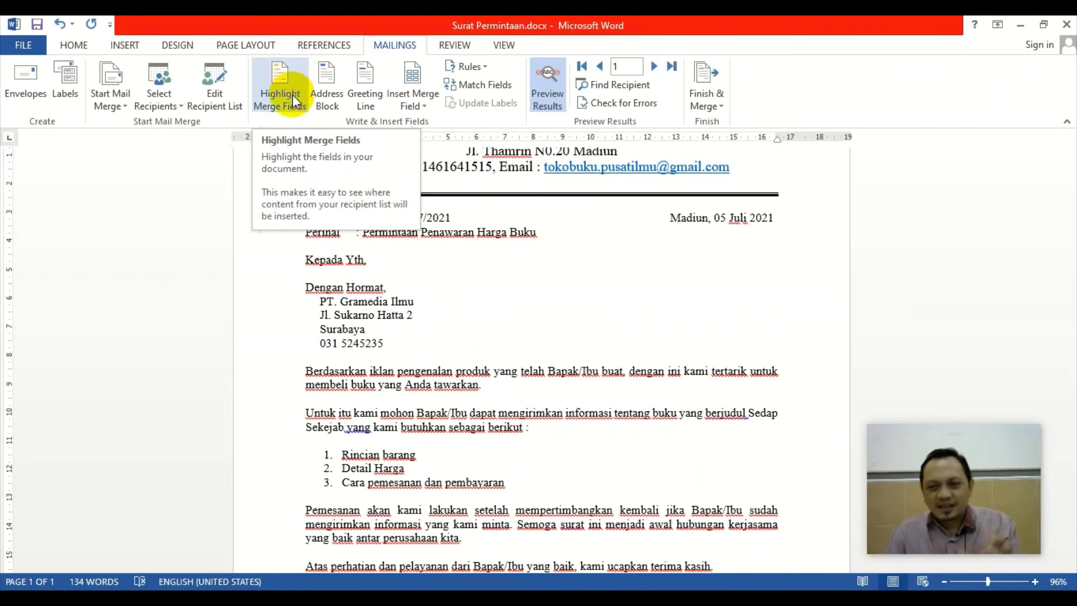
click(276, 96)
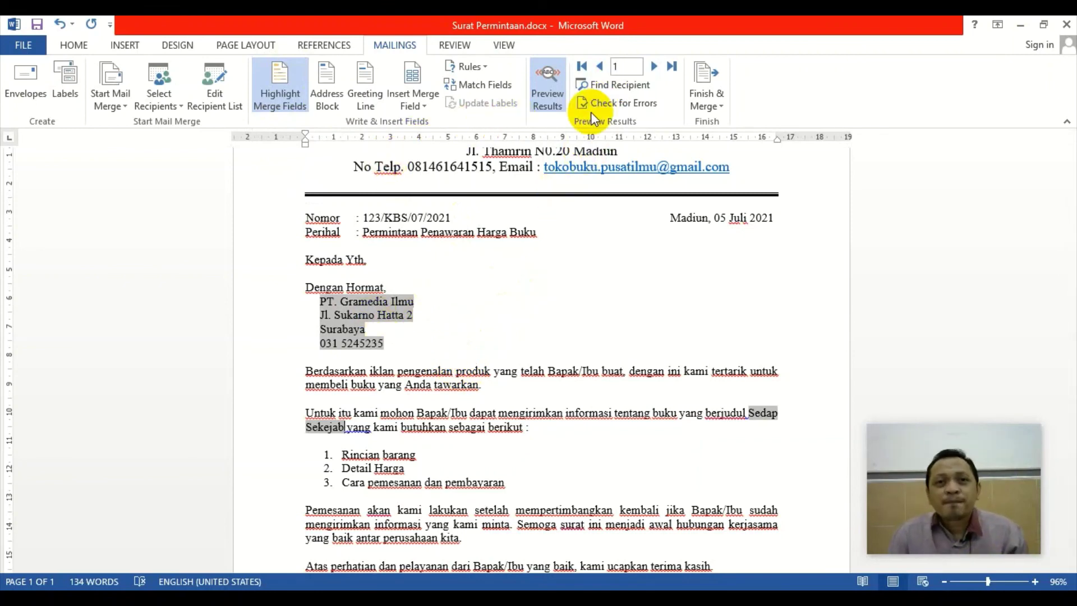
click(655, 67)
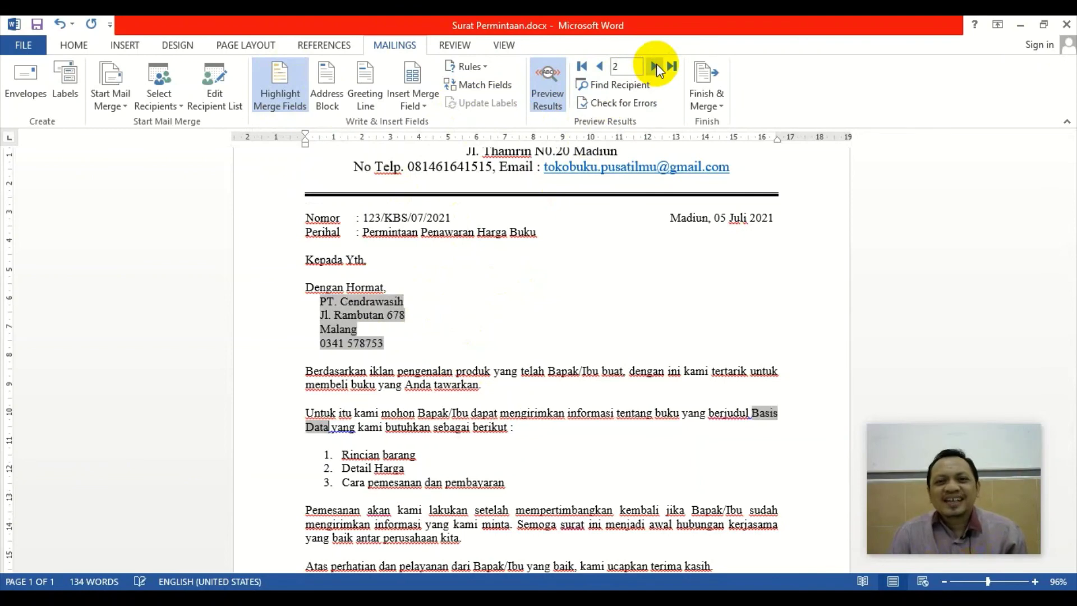
click(655, 67)
click(654, 65)
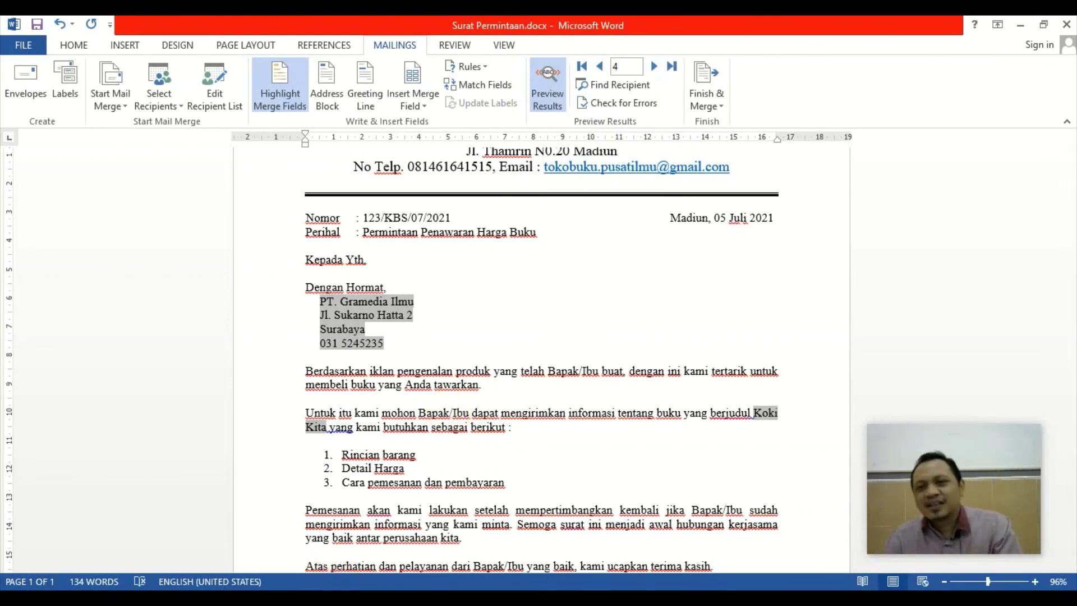
click(96, 581)
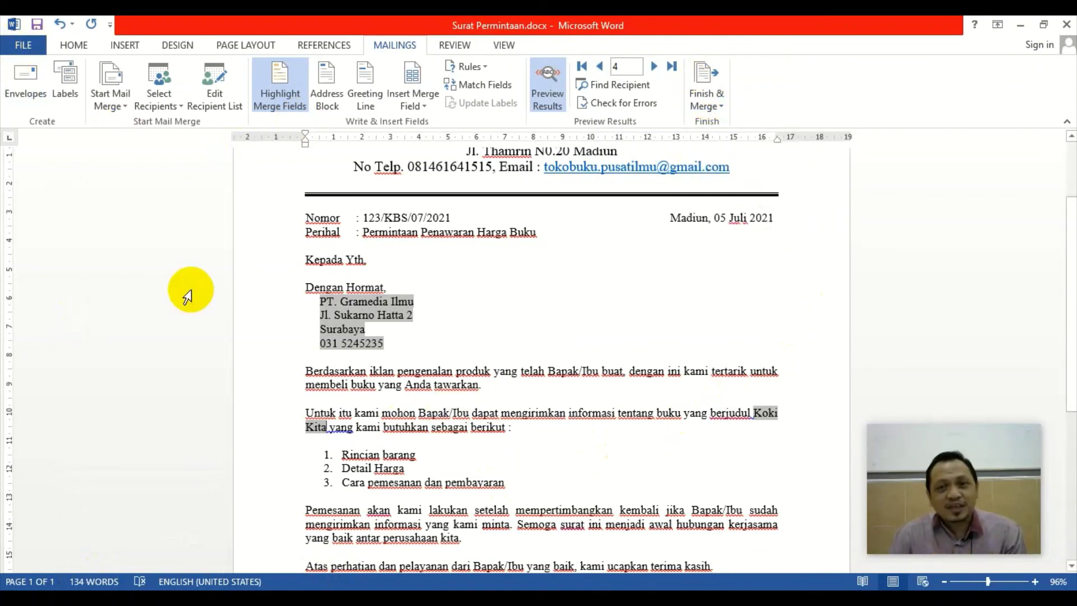
- Send the merged letters to the printer with all records selected
click(708, 90)
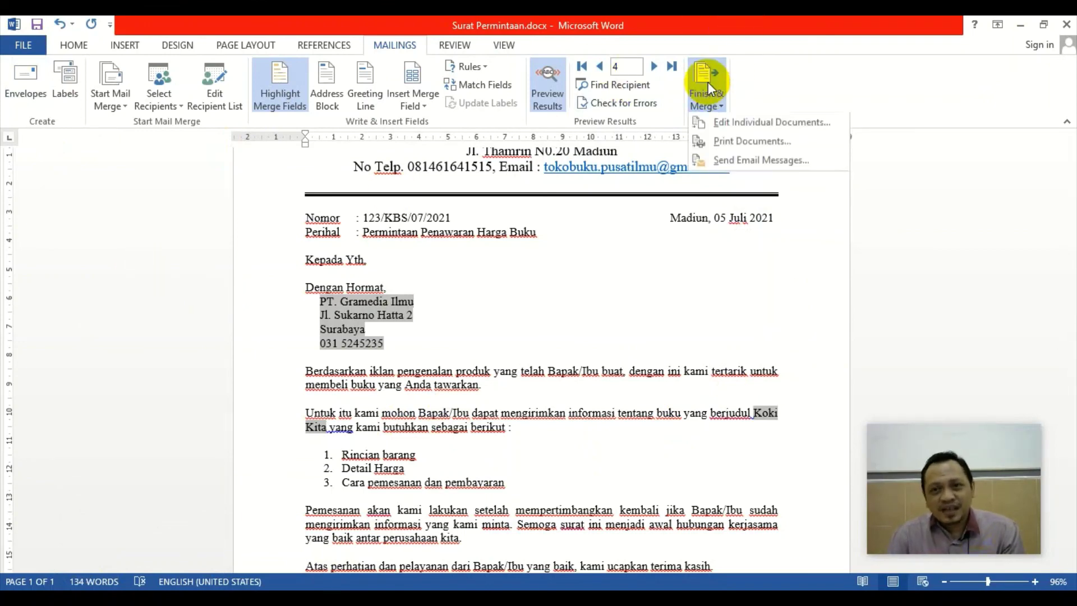
click(741, 142)
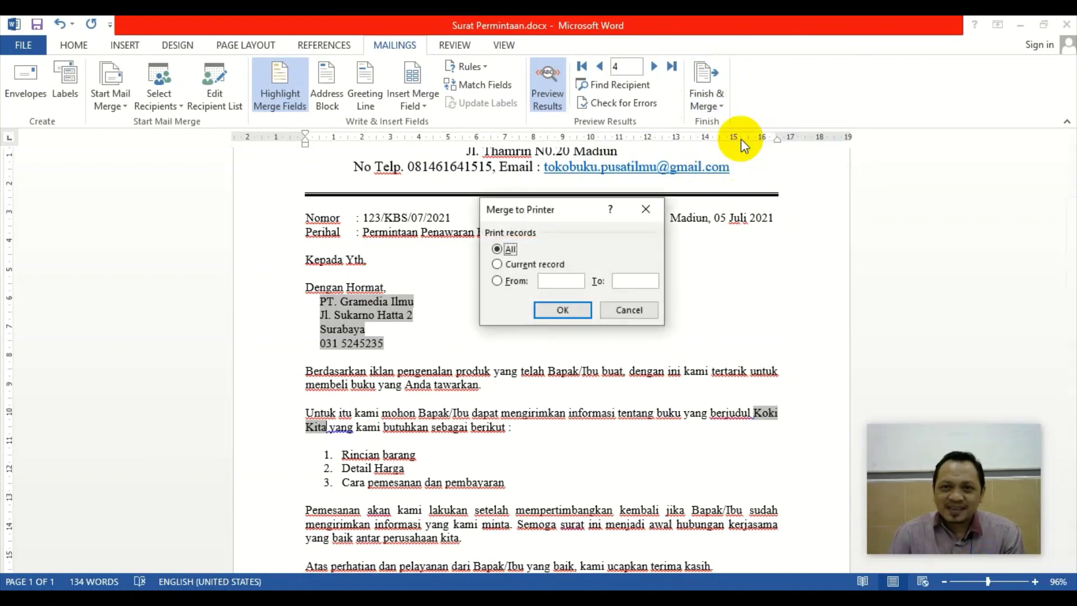